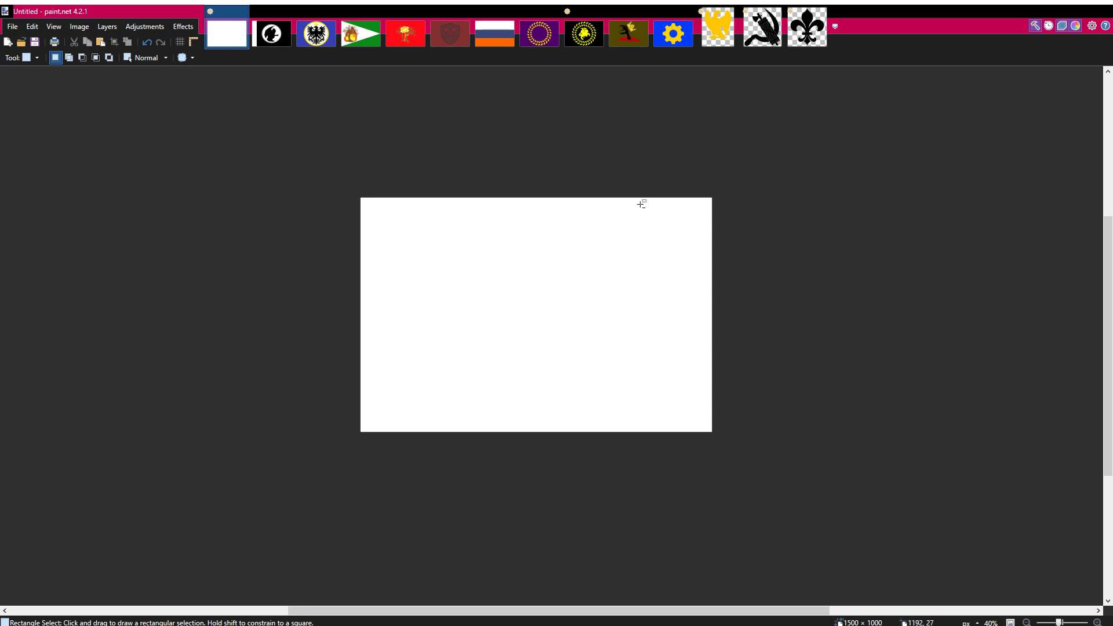
Look through the Big Realm, Big Union and Big Ordoria flag images, and return to the blank Untitled canvas
click(274, 41)
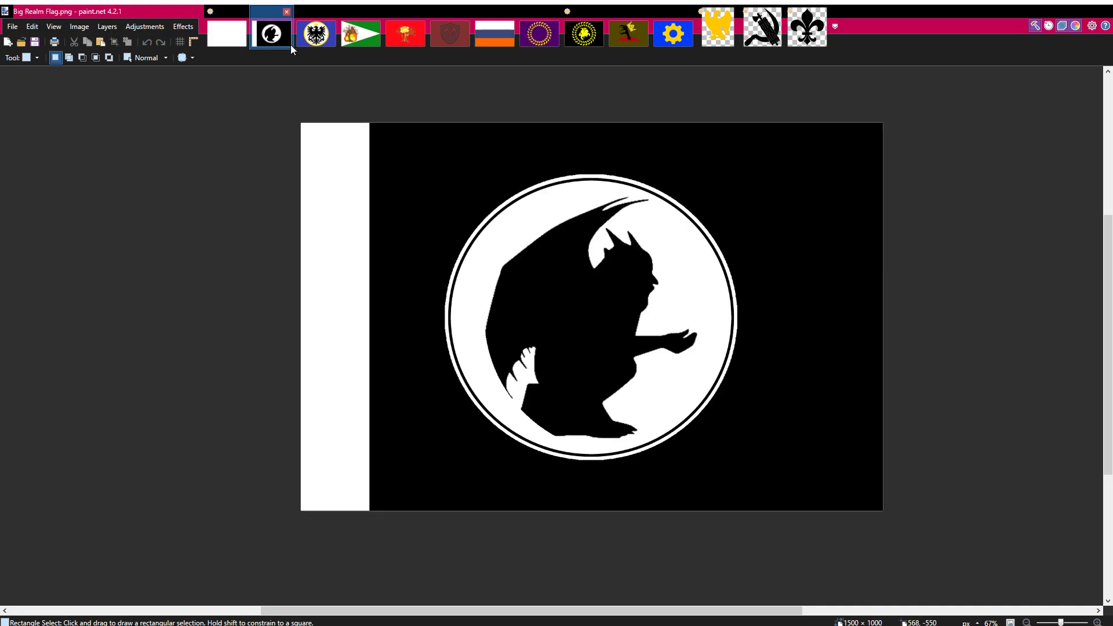
click(318, 47)
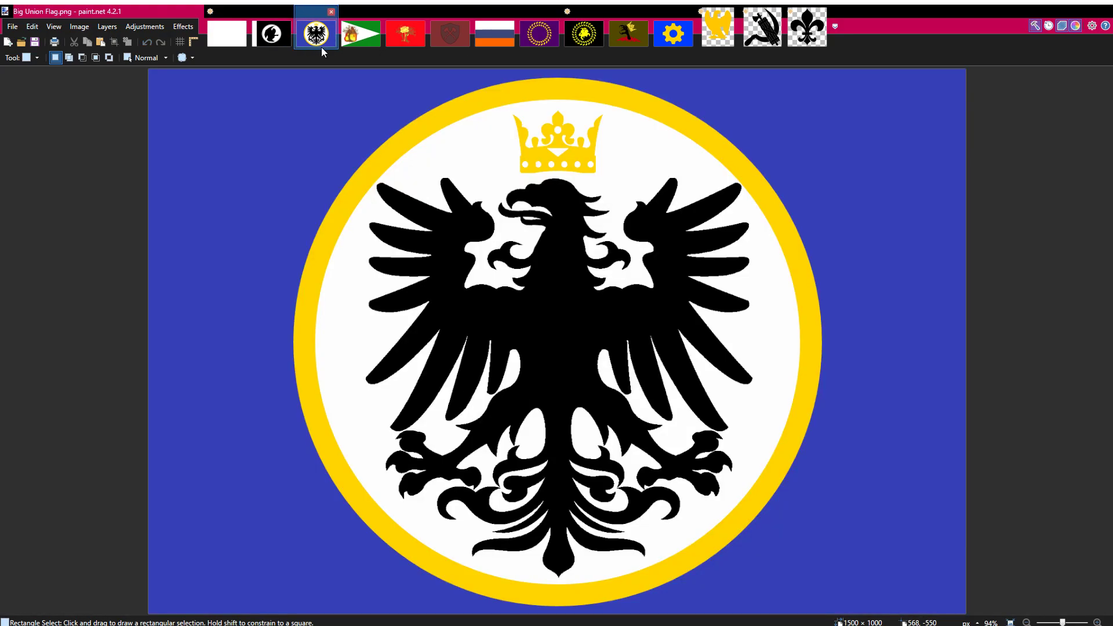
click(348, 48)
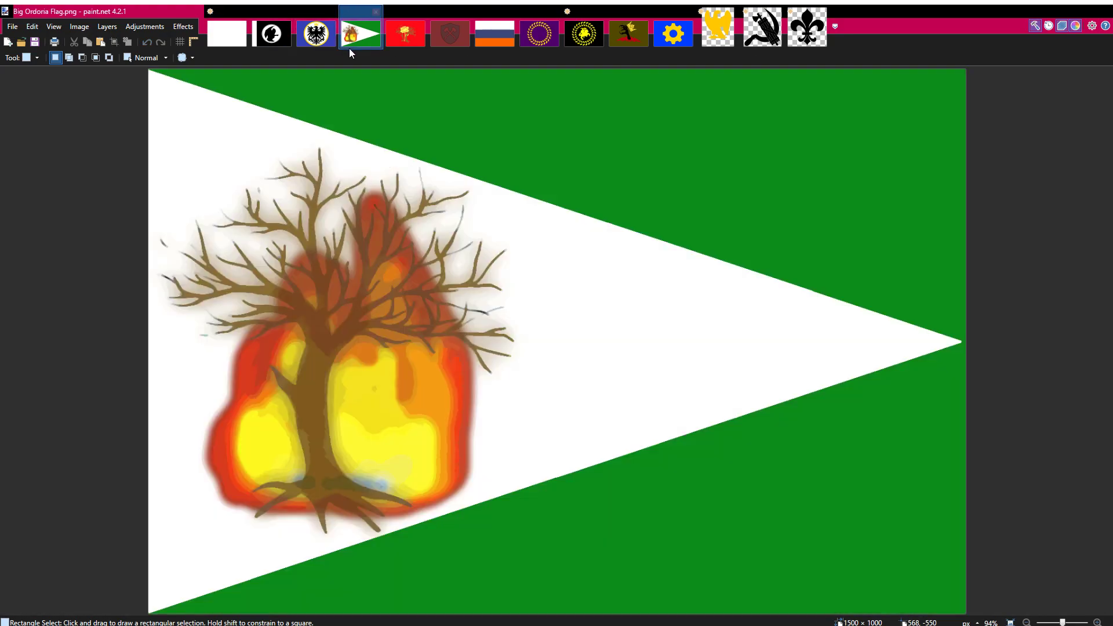
click(234, 45)
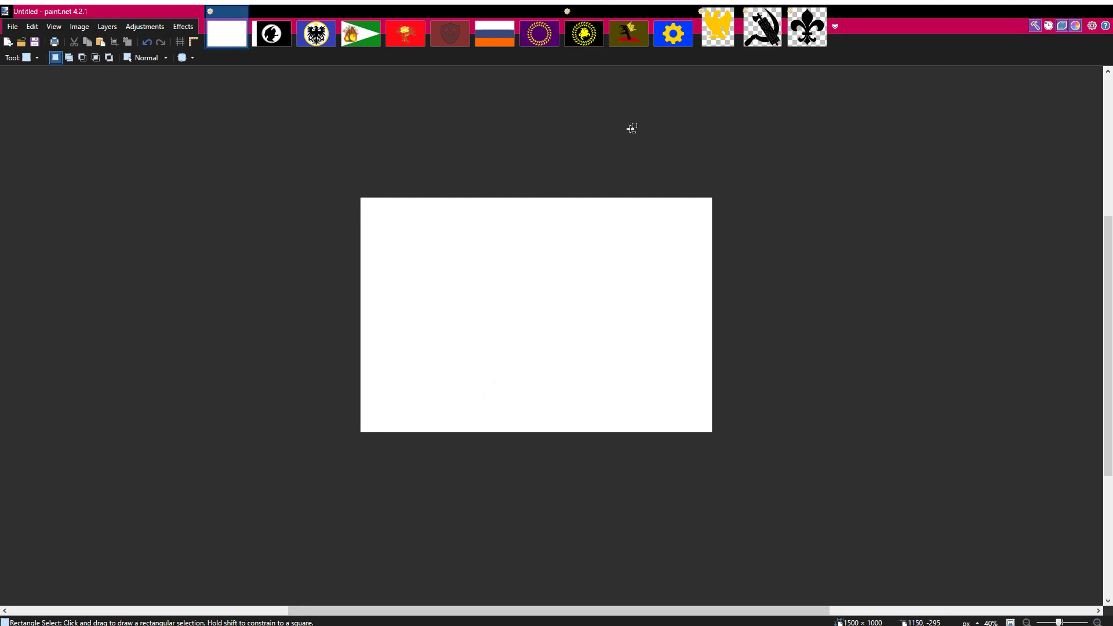
key(alt+Tab)
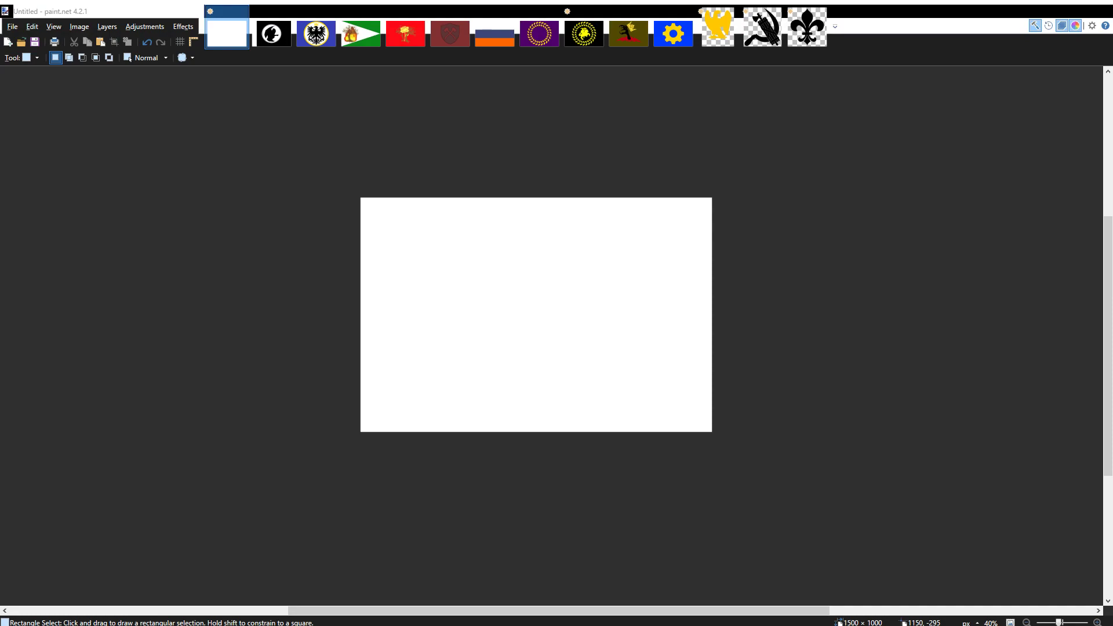
key(alt+Tab)
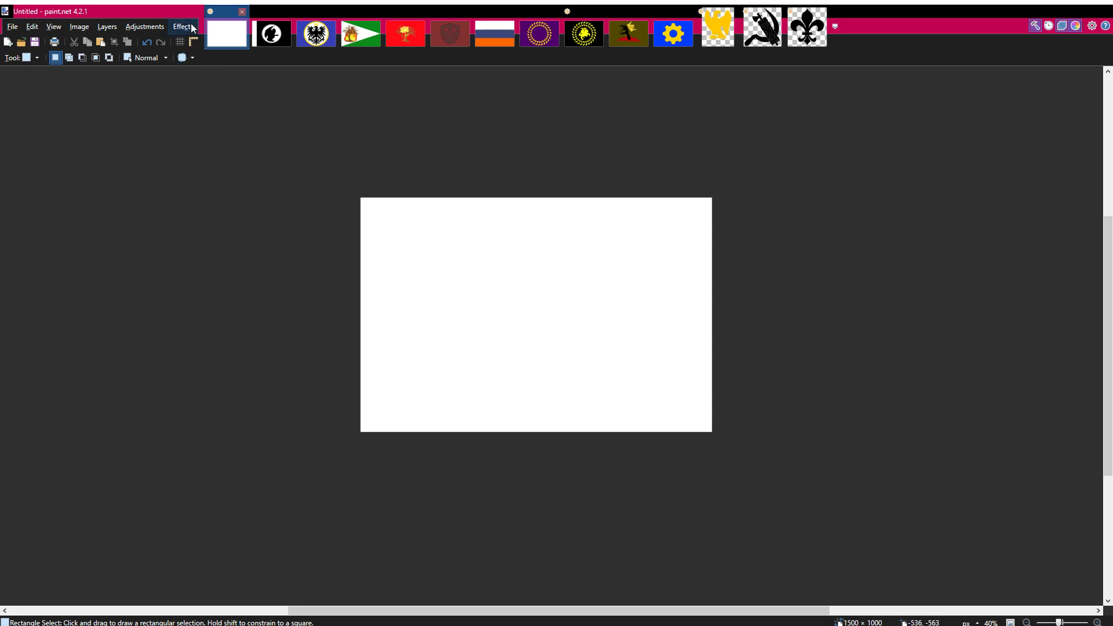
click(212, 169)
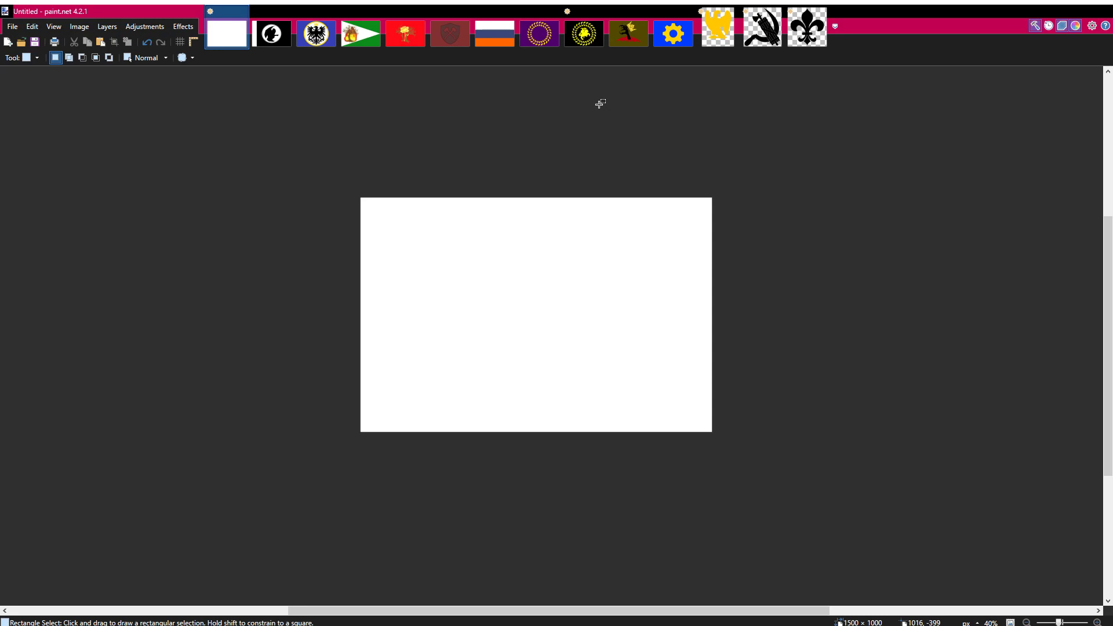
key(alt+Tab)
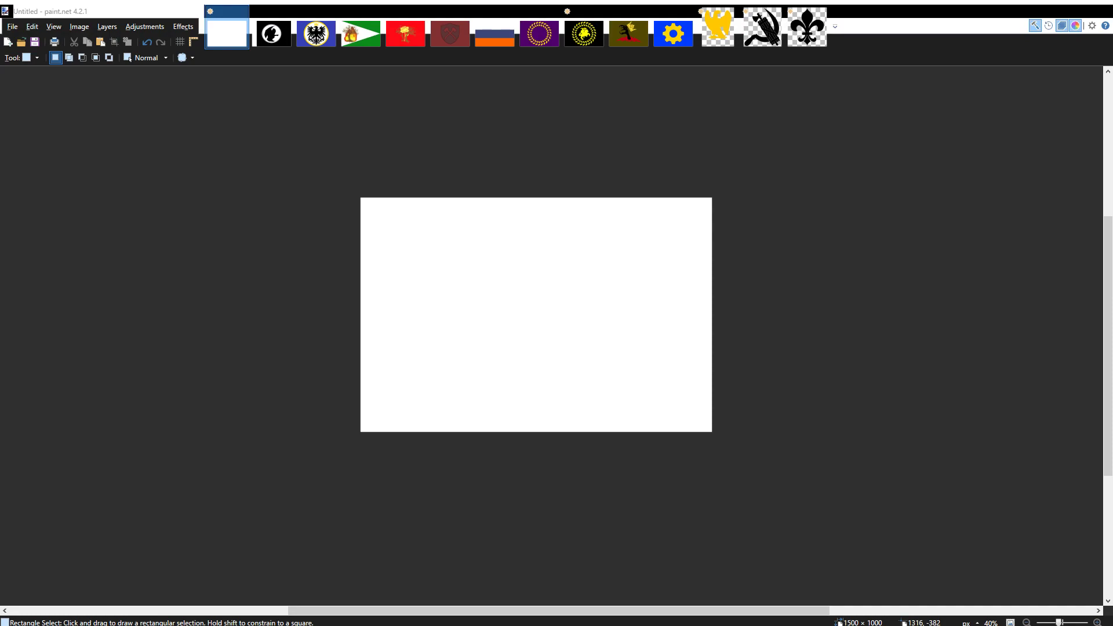
key(alt+Tab)
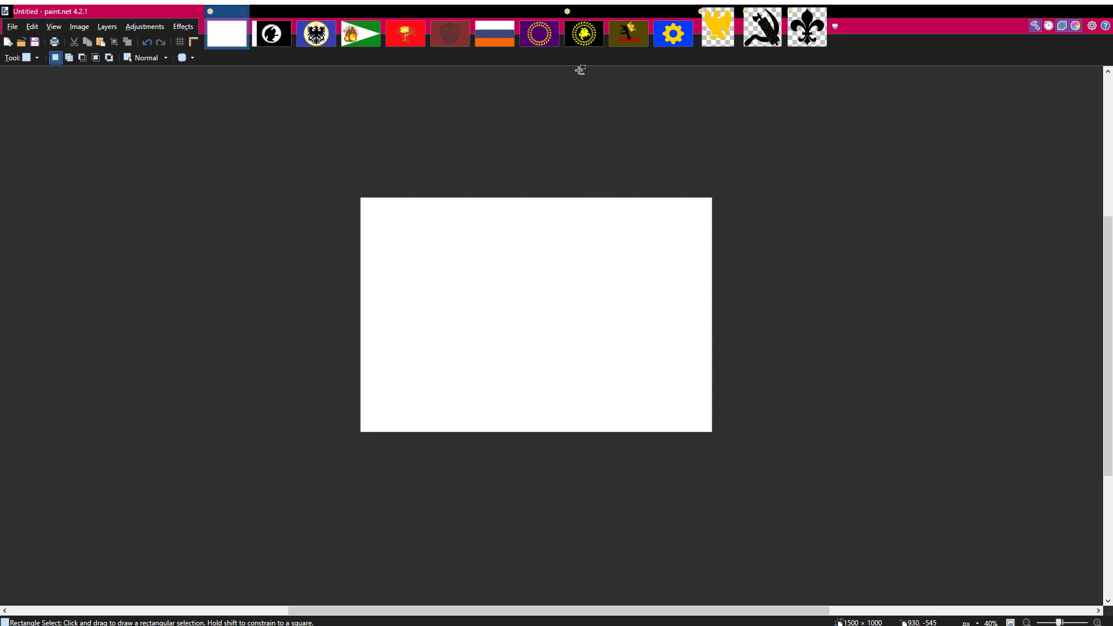
key(alt+Tab)
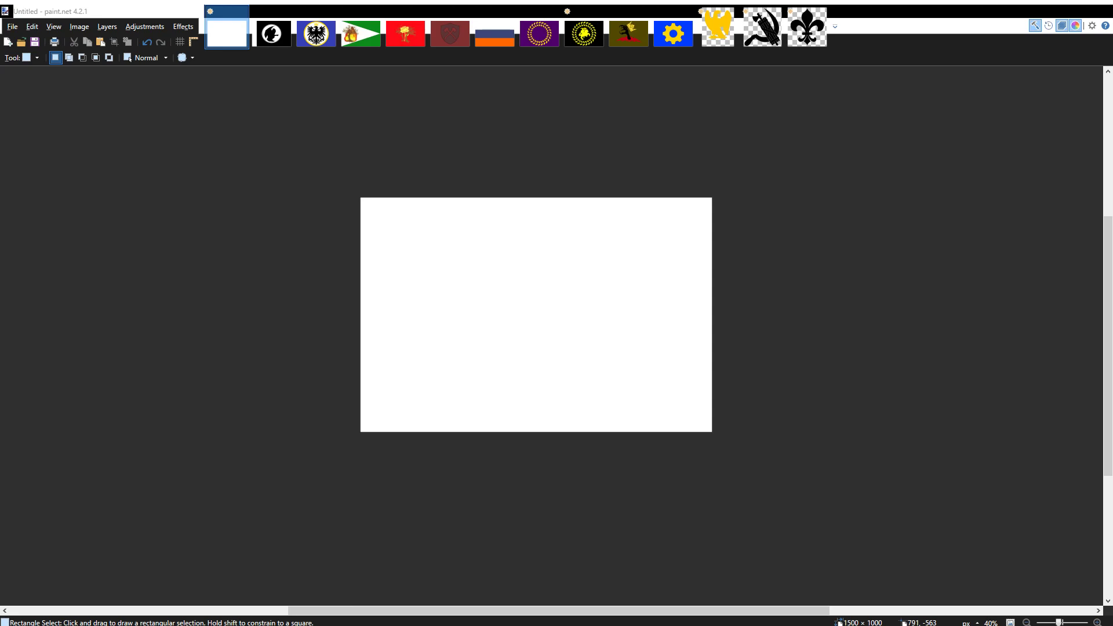
key(alt+Tab)
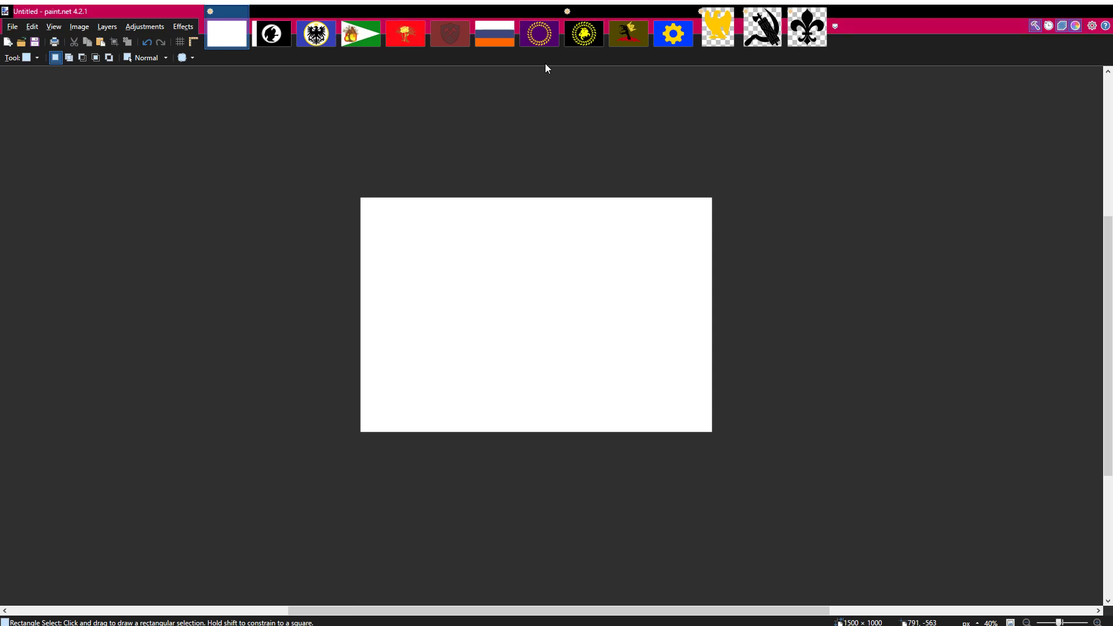
key(alt+Tab)
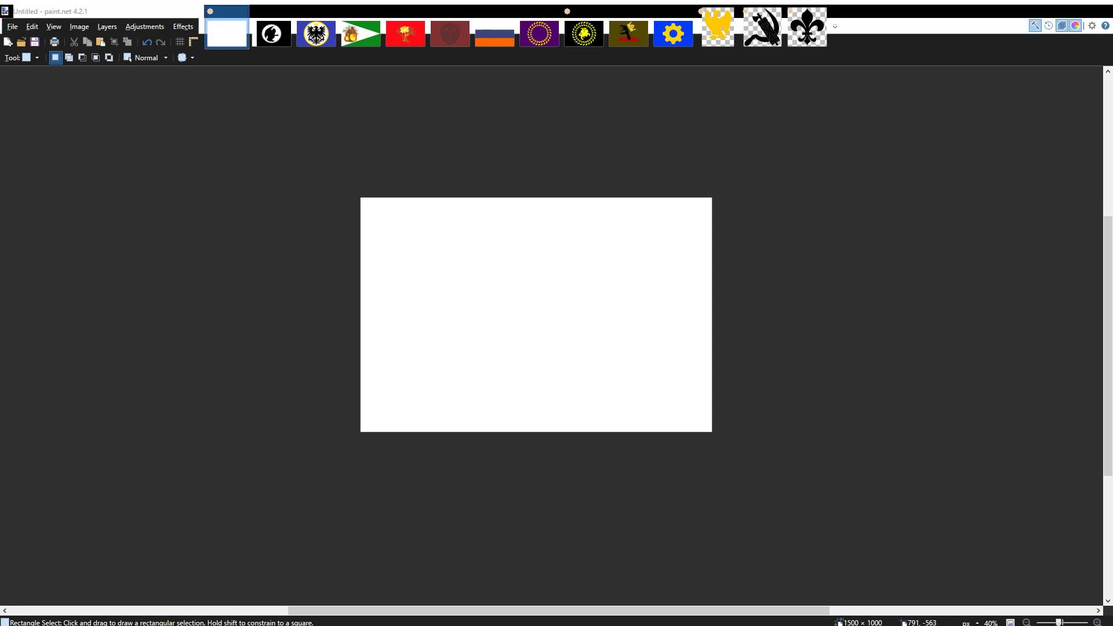
key(alt+Tab)
key(alt+Tab)
key(alt+Tab)
key(alt+Tab)
key(alt+Tab)
key(alt+Tab)
click(494, 73)
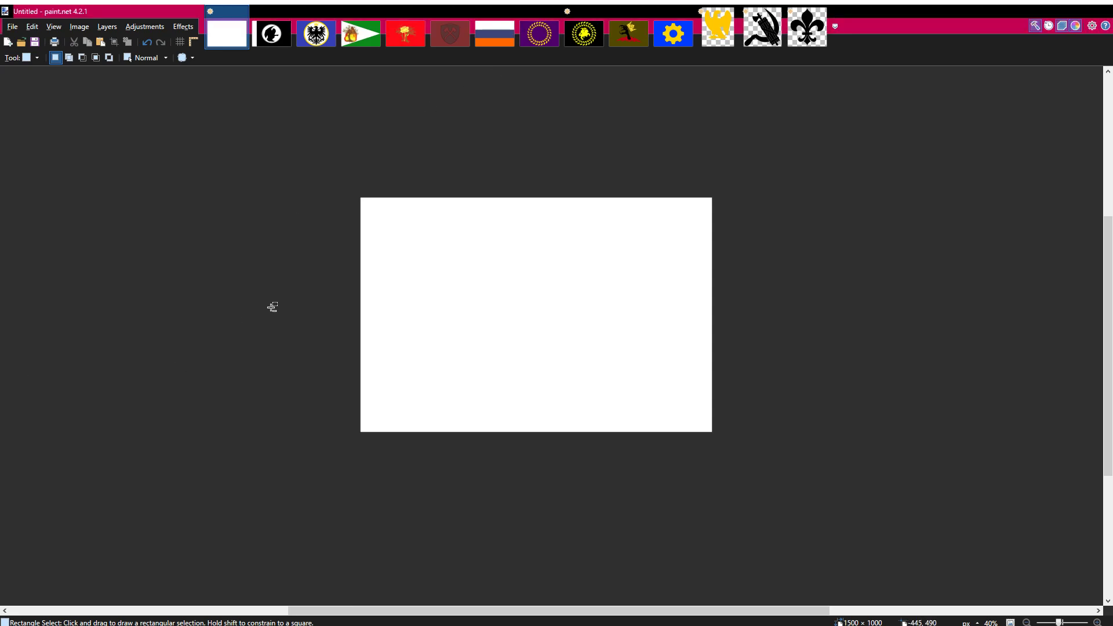
Fill the canvas light green, and recolour a full-width band about 520 px high along its lower edge amber yellow
key(f)
click(479, 290)
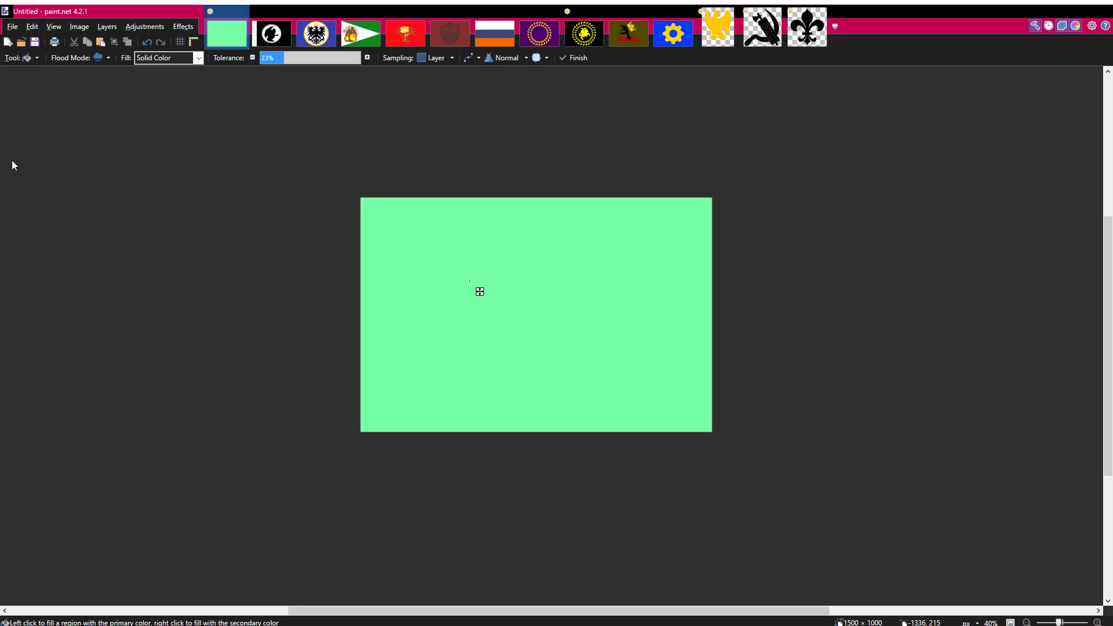
key(s)
mouse_move(311, 484)
mouse_down()
mouse_move(830, 299)
mouse_move(844, 310)
mouse_up()
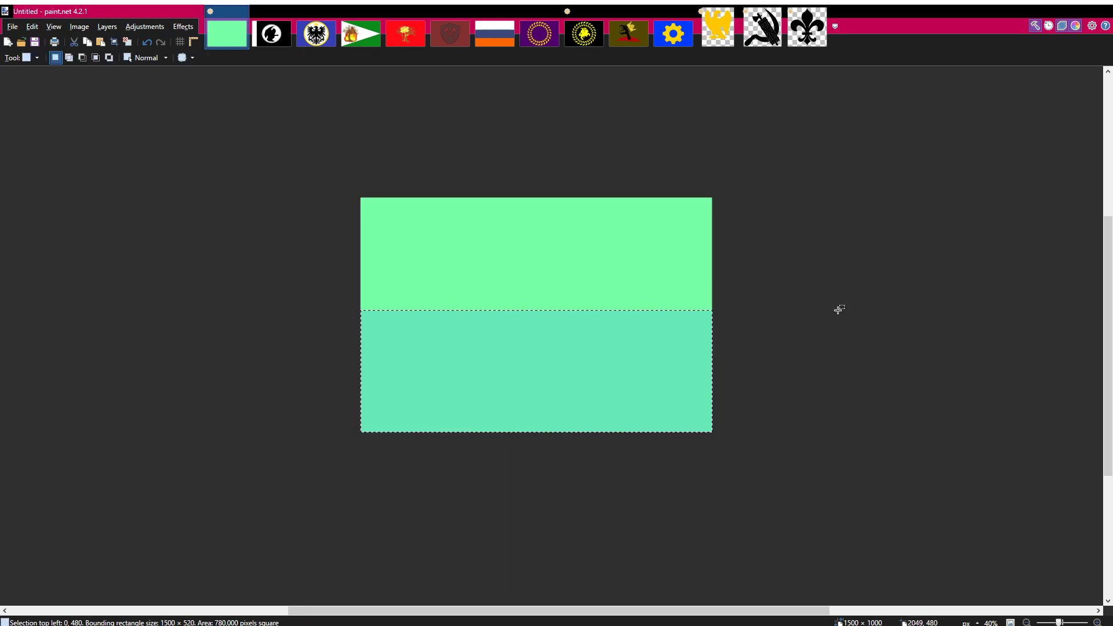
key(f)
key(BackSpace)
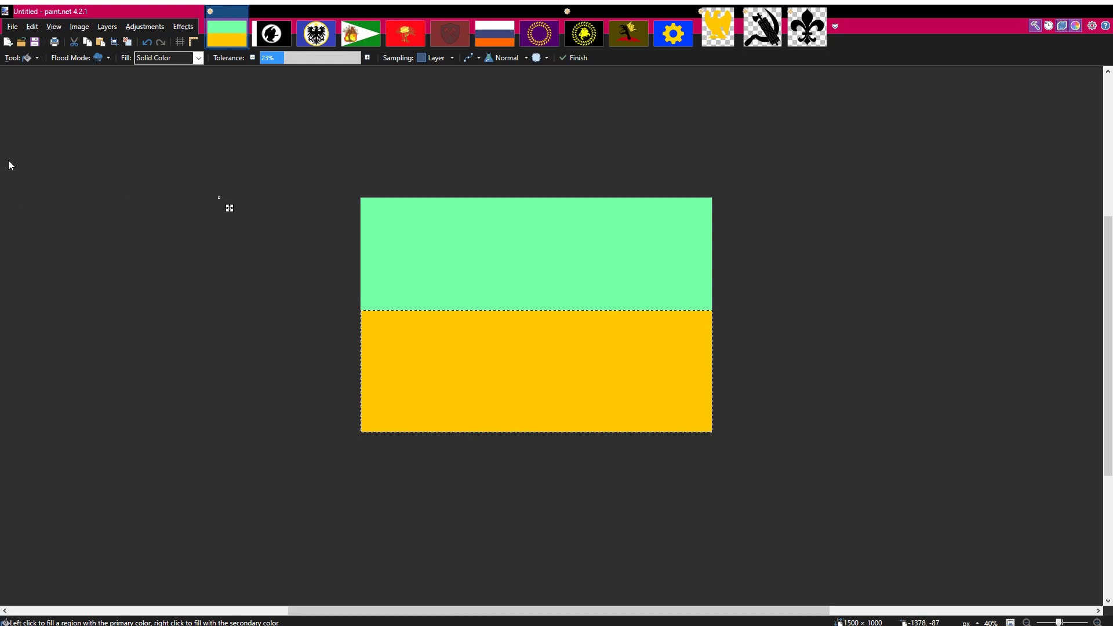
key(ctrl+d)
Select the light green upper band with the Magic Wand and refill it with dark green
key(s)
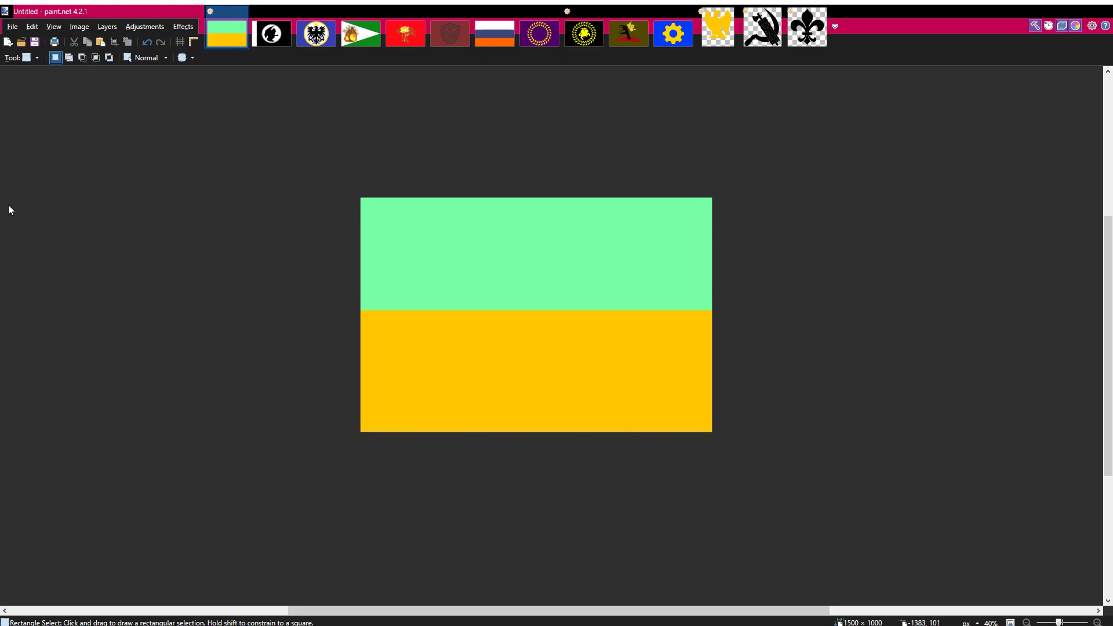
key(s)
key(s)
key(s)
click(504, 256)
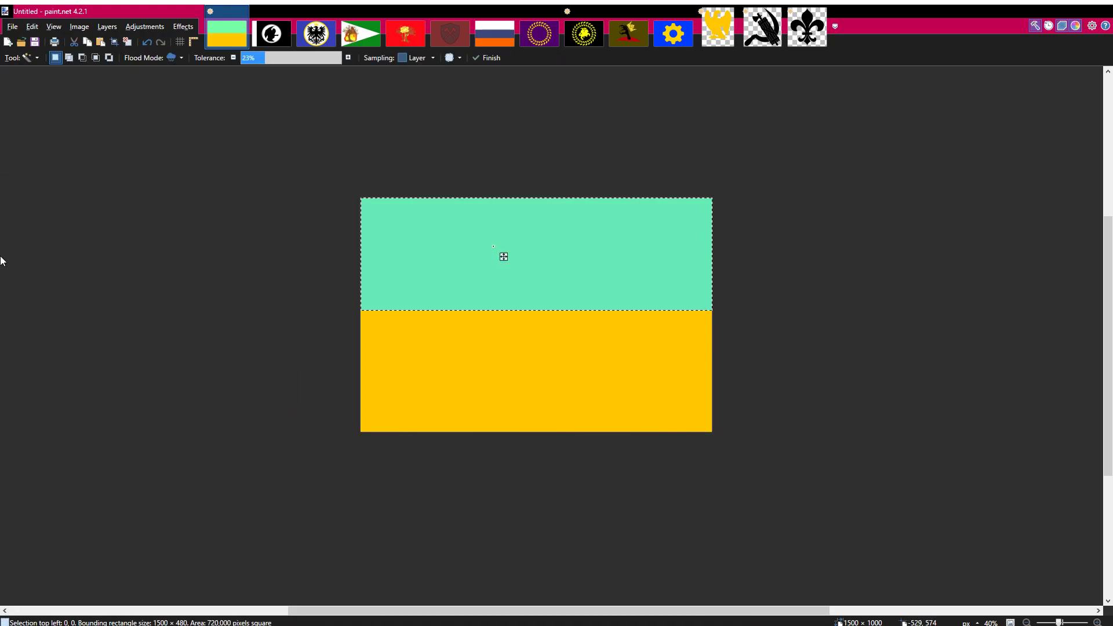
key(BackSpace)
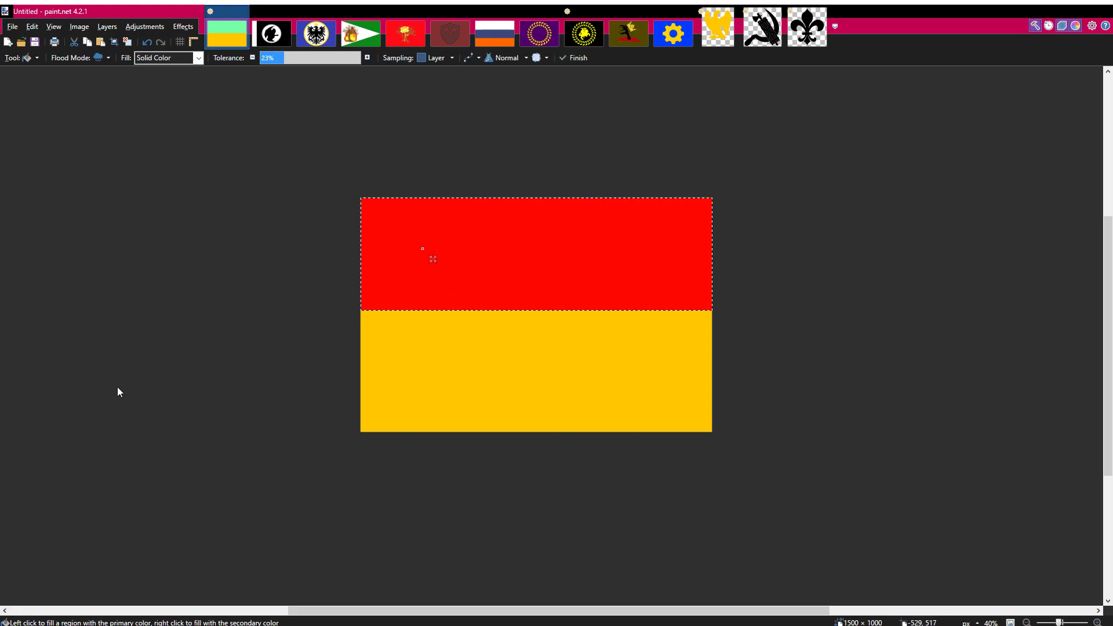
click(103, 369)
click(68, 374)
click(72, 384)
click(68, 377)
drag(67, 376, 160, 441)
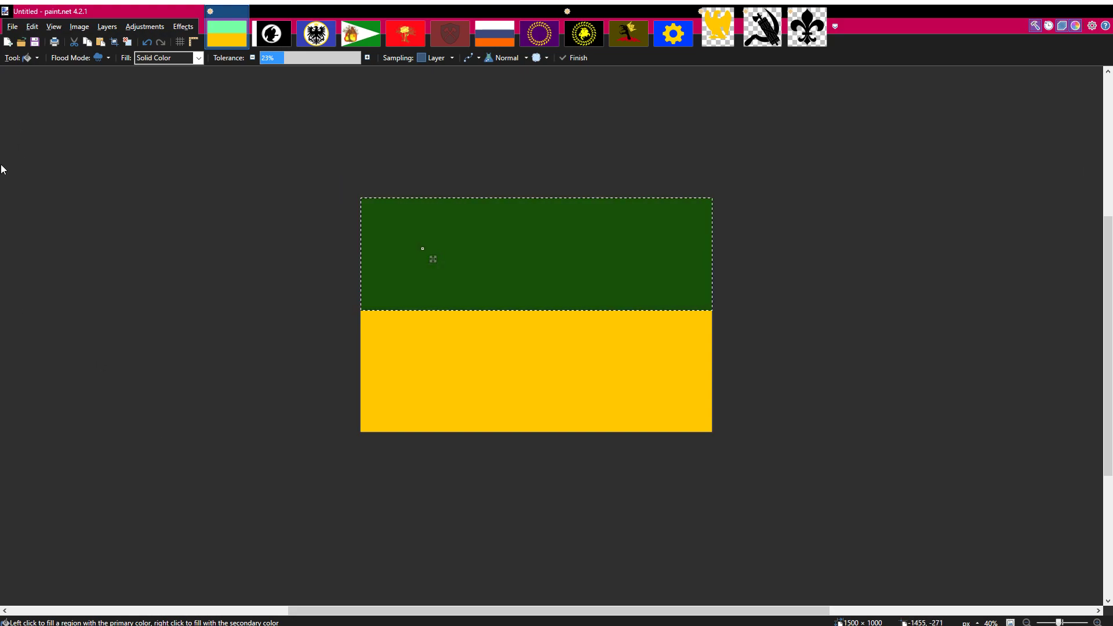
Select the entire 1500 × 1000 canvas and erase its contents to transparency
key(s)
drag(345, 156, 1104, 625)
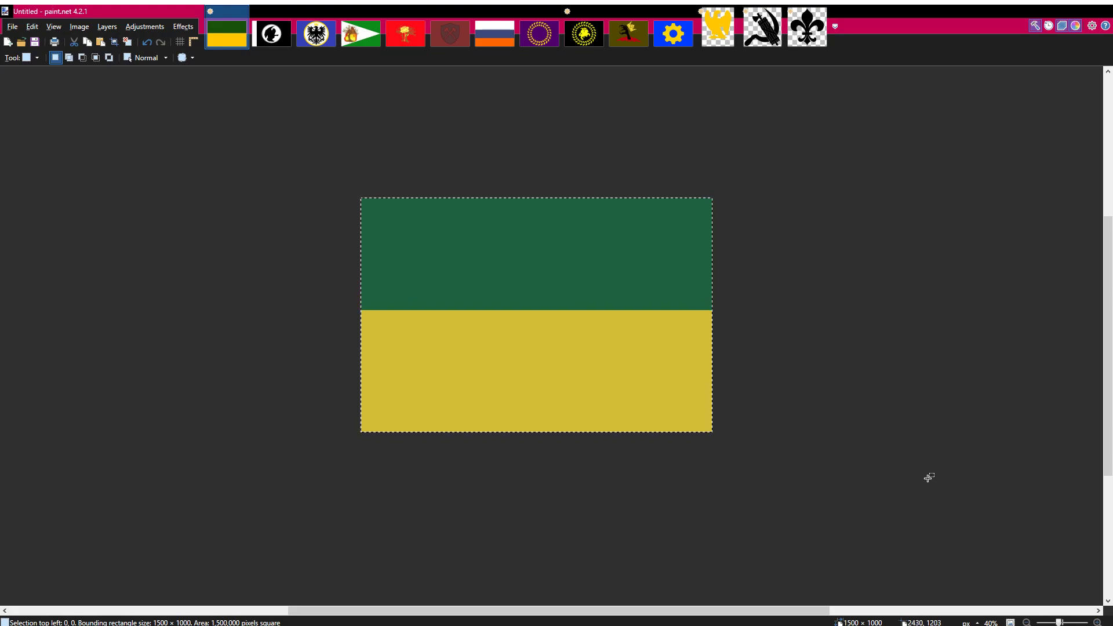
click(879, 457)
drag(870, 458, 1, 142)
key(Delete)
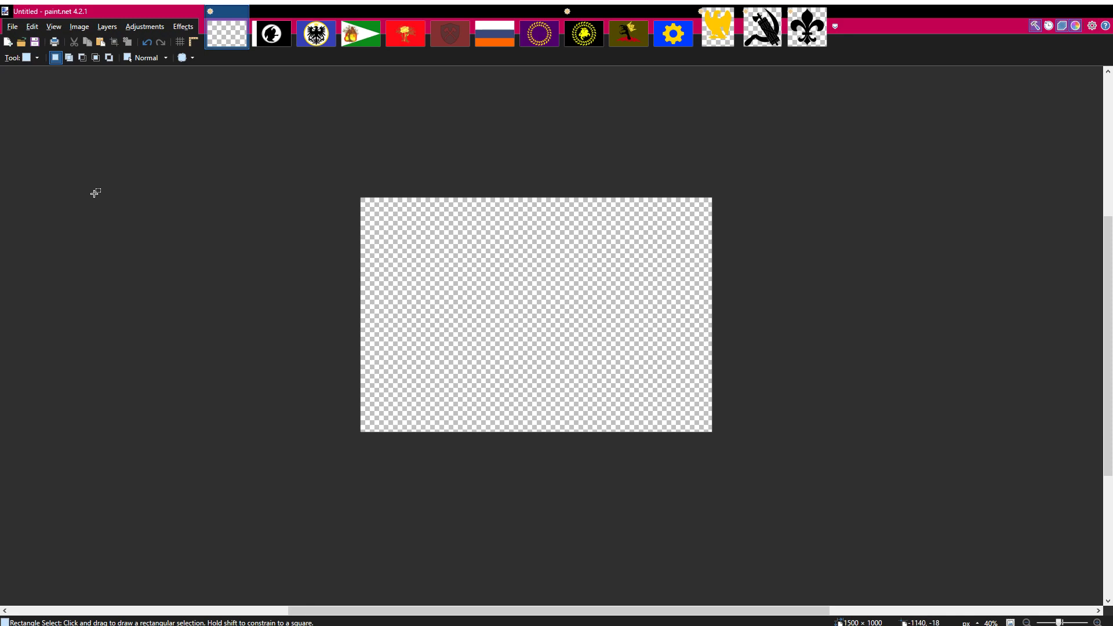
Examine the purple Big Irinthian flag and the red Big Ordoria Flag Rosite image as design examples
key(alt+Tab)
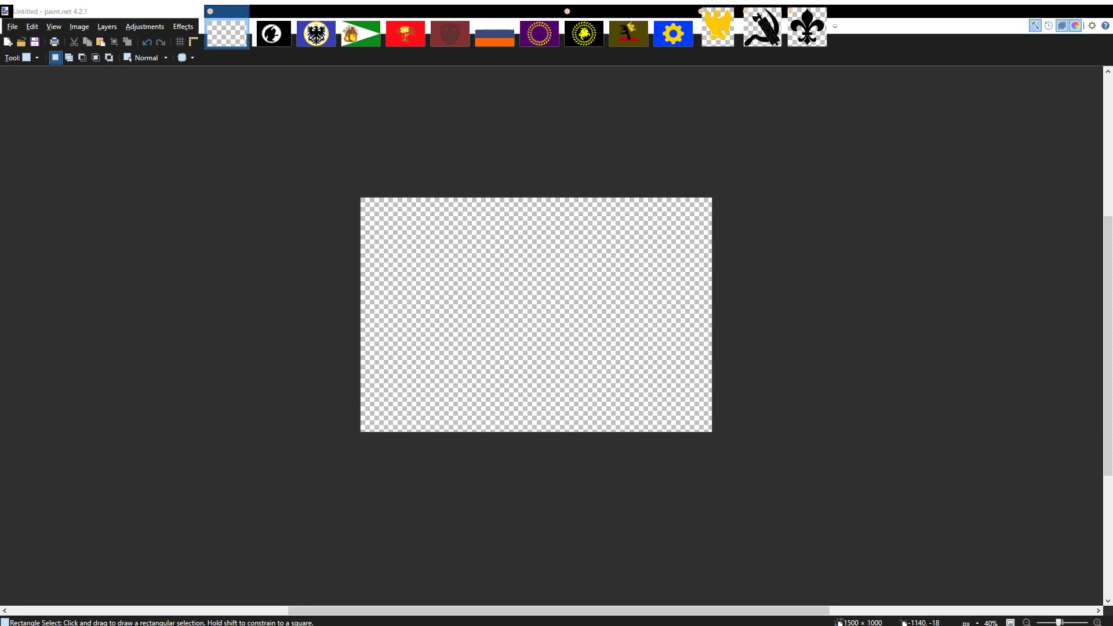
click(150, 87)
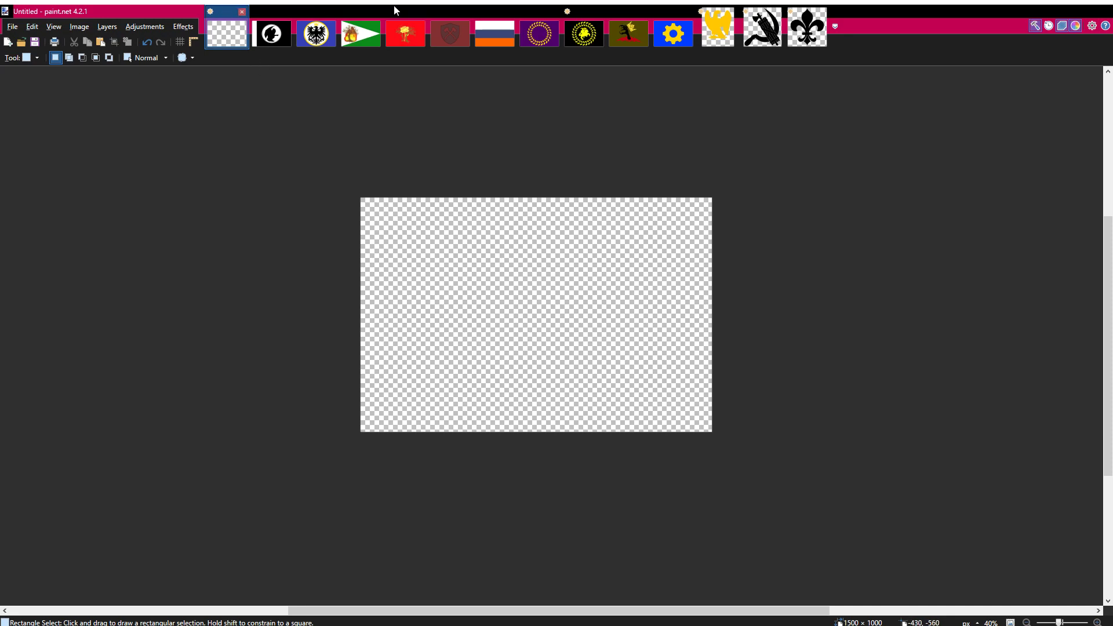
click(535, 33)
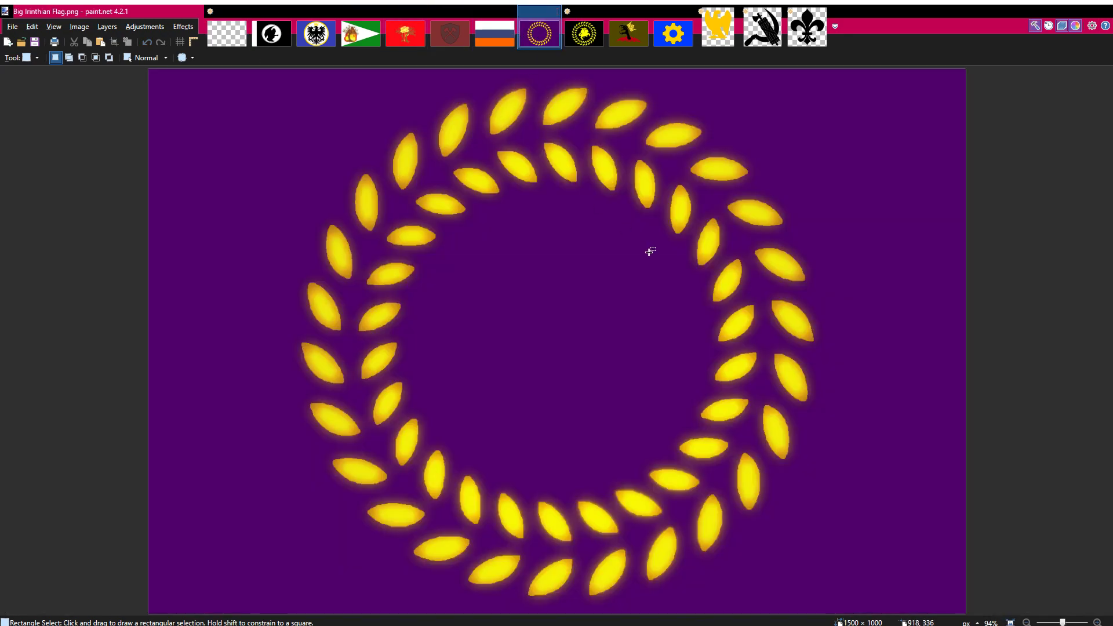
scroll(703, 307, down, 2)
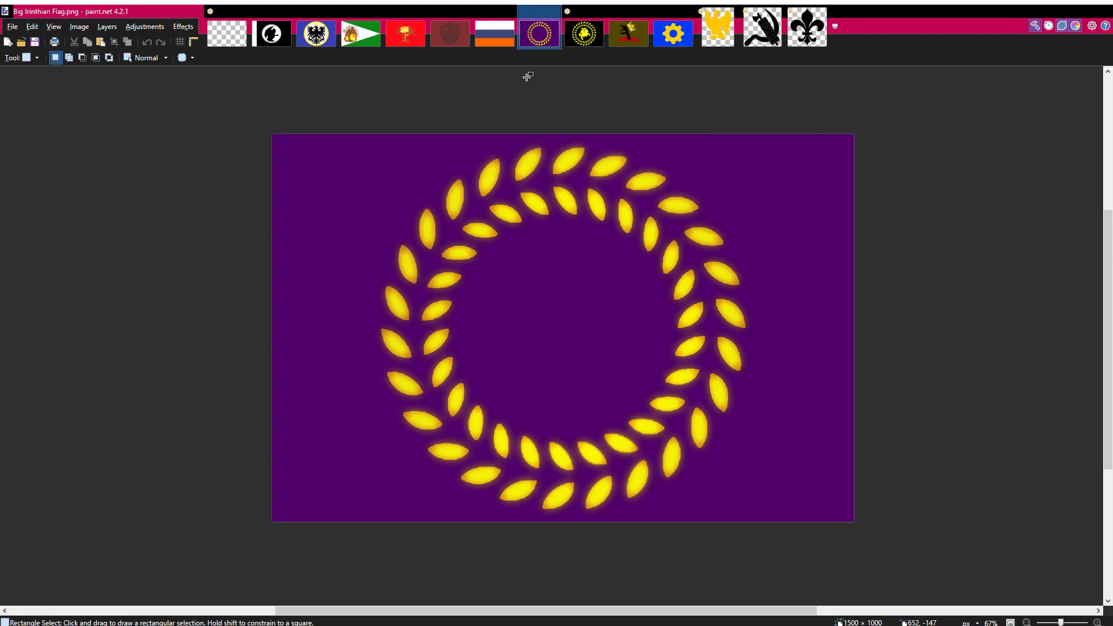
click(399, 31)
scroll(656, 180, down, 1)
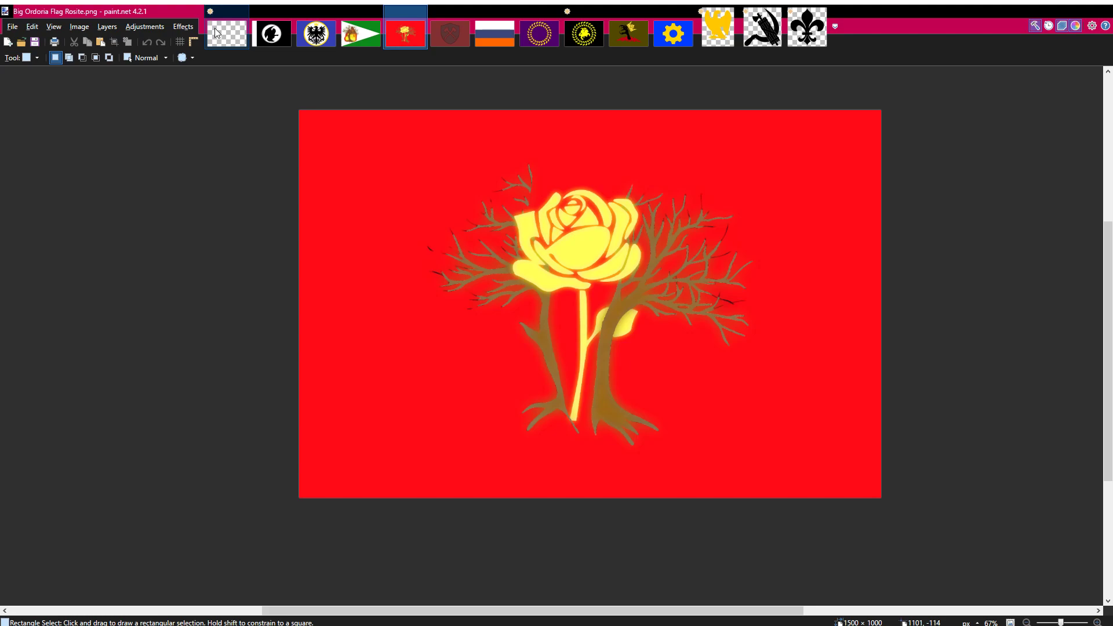
key(alt+Tab)
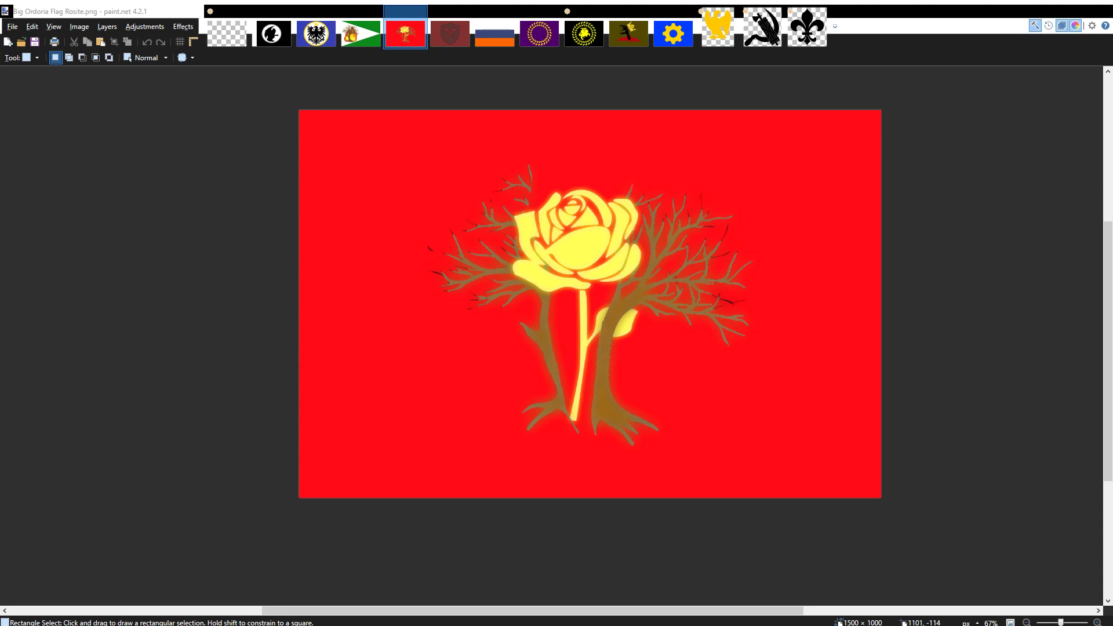
Return to the transparent Untitled image and fill the whole canvas with solid white
click(226, 45)
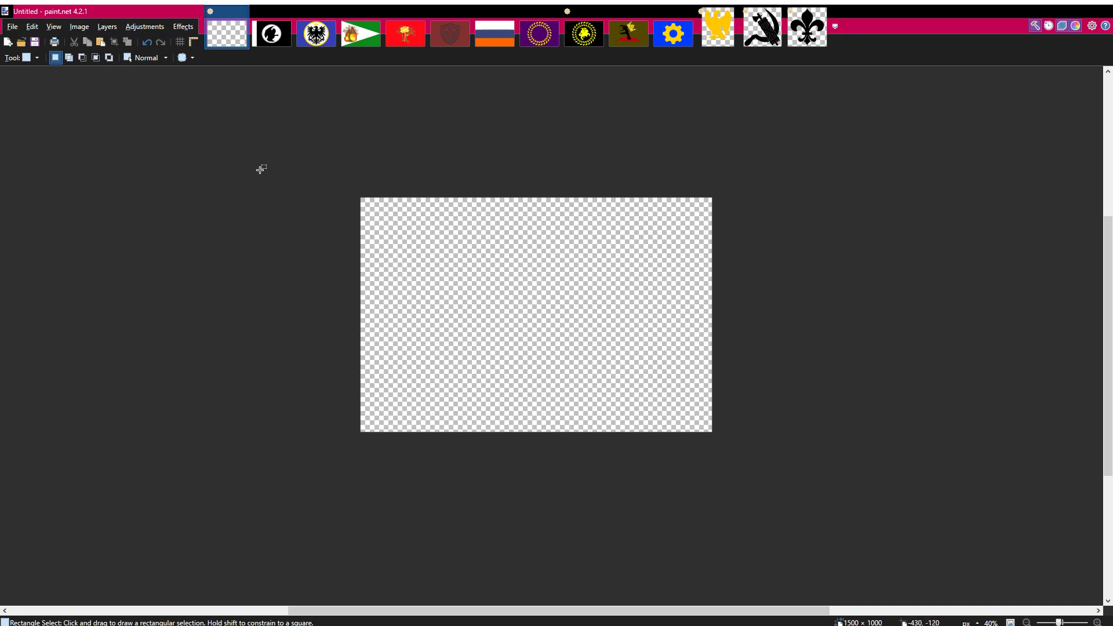
key(f)
click(503, 276)
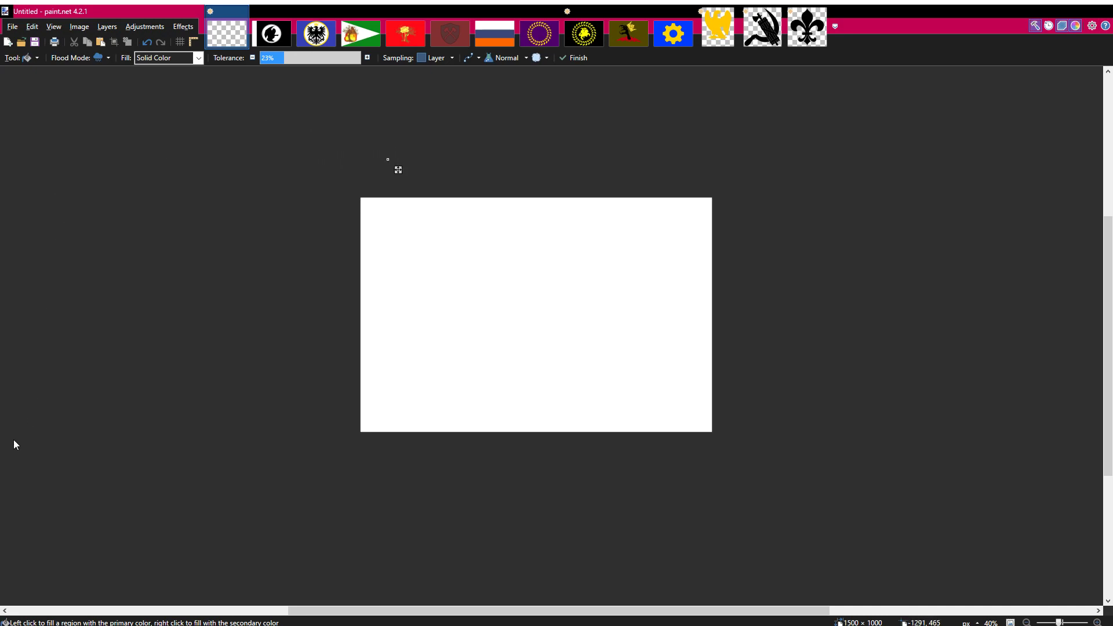
key(s)
drag(303, 200, 768, 265)
scroll(748, 296, up, 2)
scroll(754, 276, up, 2)
scroll(757, 275, down, 2)
scroll(768, 265, down, 3)
click(763, 286)
drag(551, 310, 649, 271)
drag(243, 343, 877, 110)
click(876, 439)
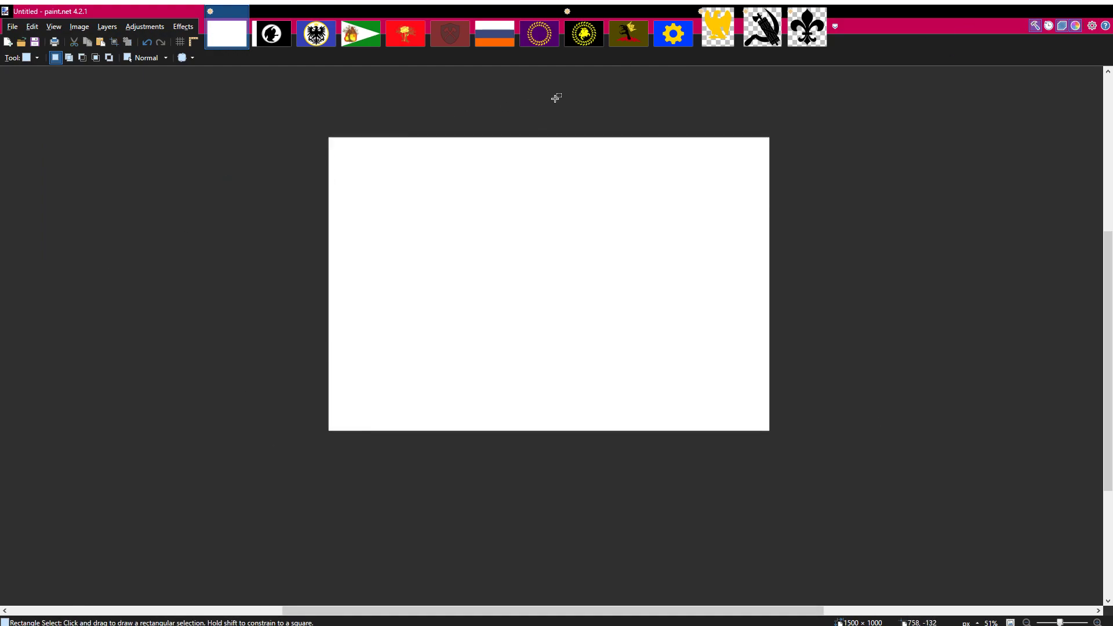
drag(591, 389, 551, 425)
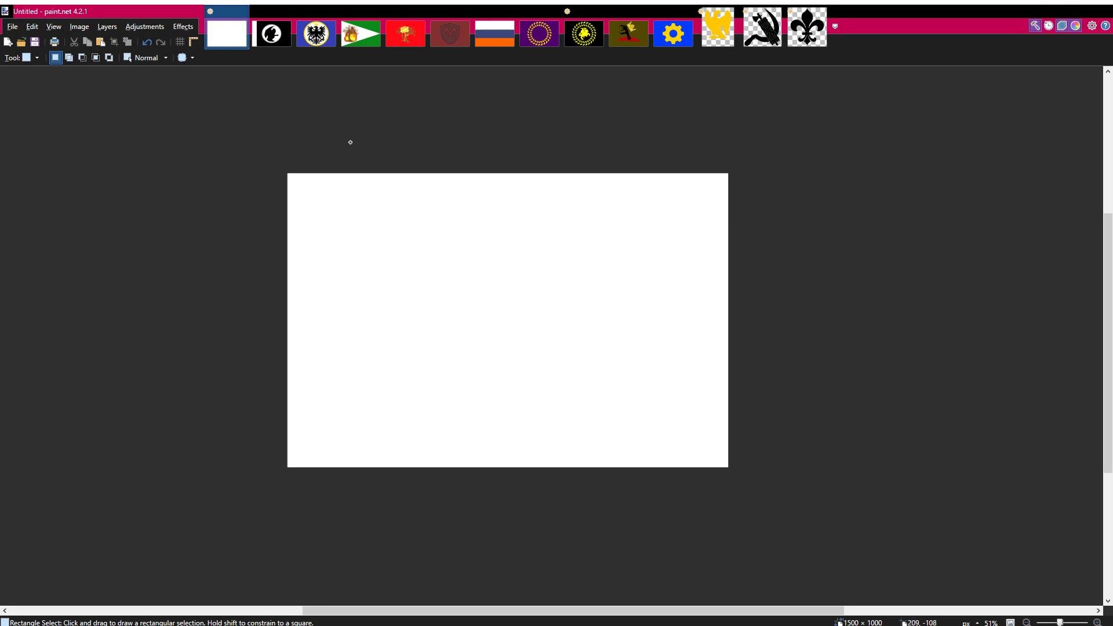
drag(268, 147, 599, 137)
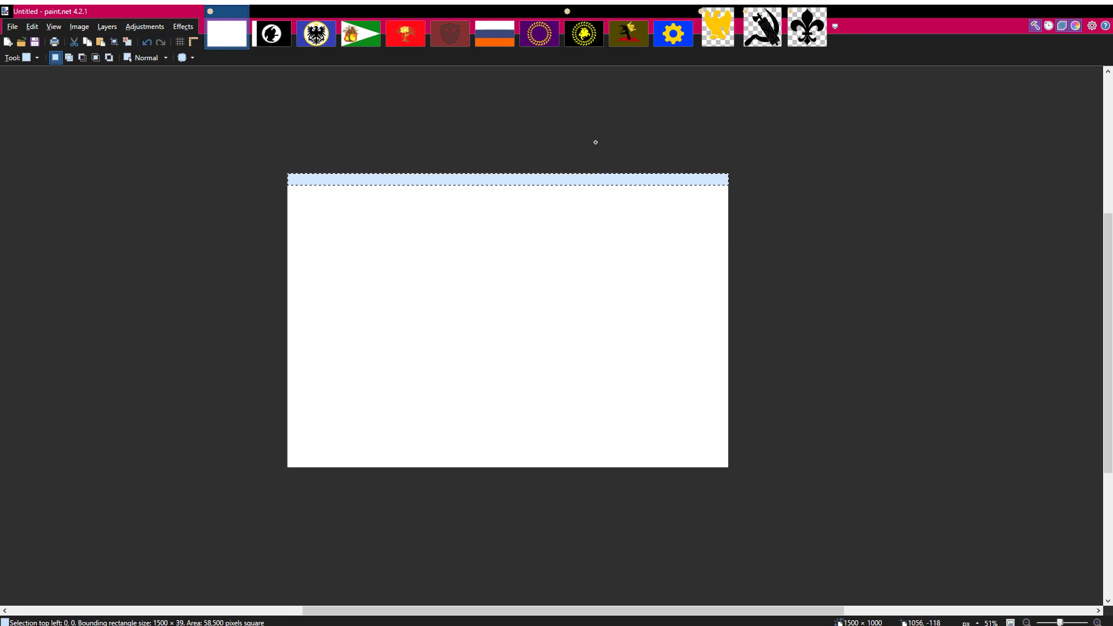
drag(296, 236, 298, 238)
click(410, 257)
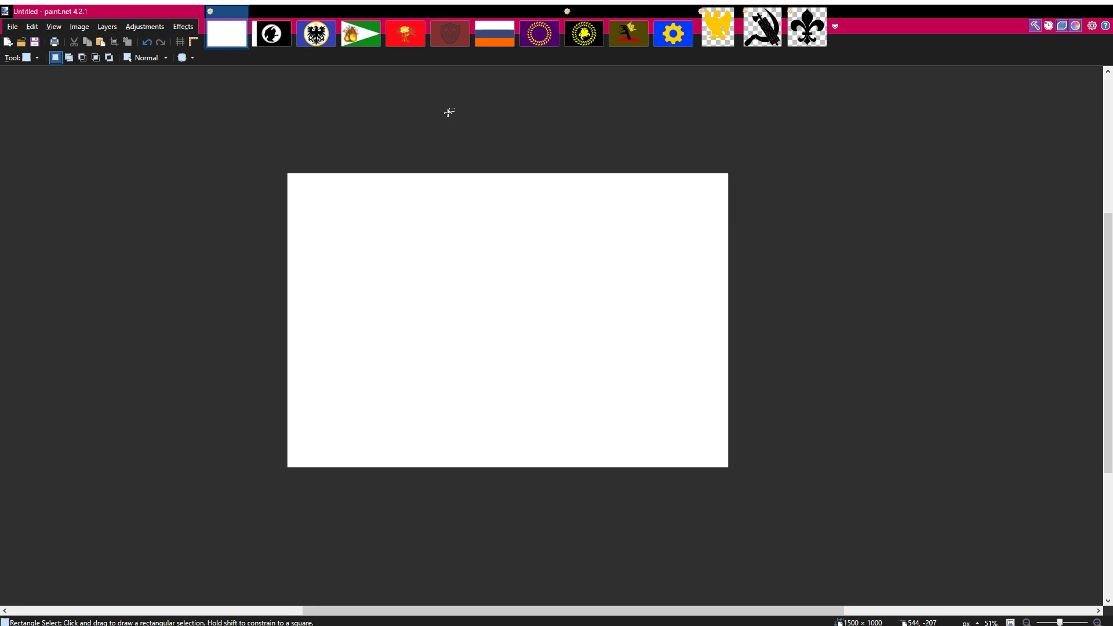
drag(317, 188, 292, 185)
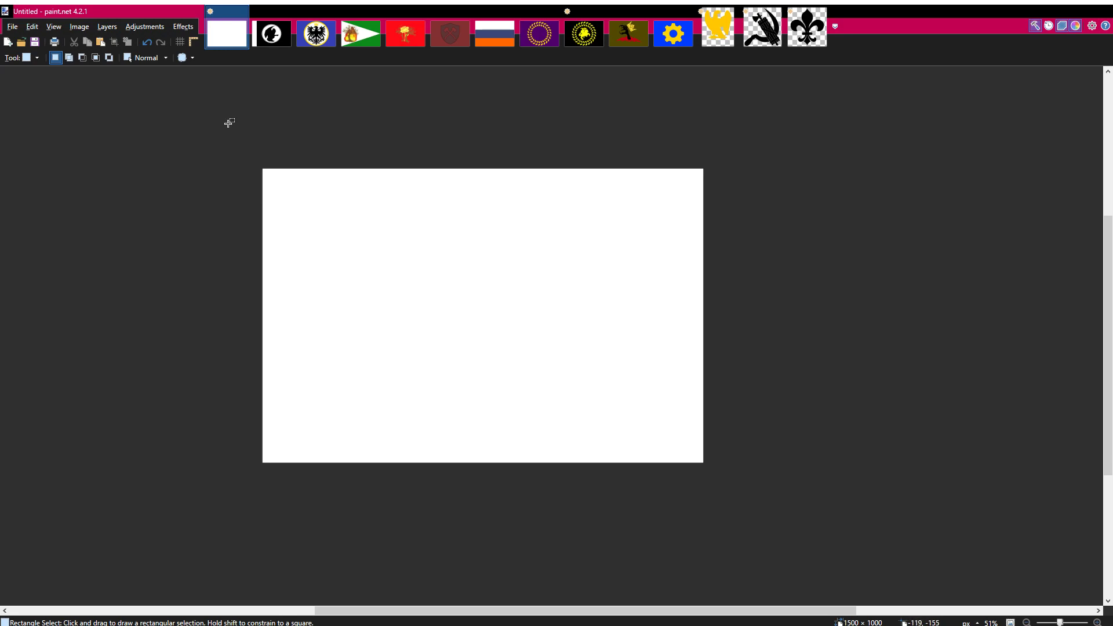
drag(217, 127, 849, 186)
scroll(863, 194, up, 2)
scroll(869, 189, up, 1)
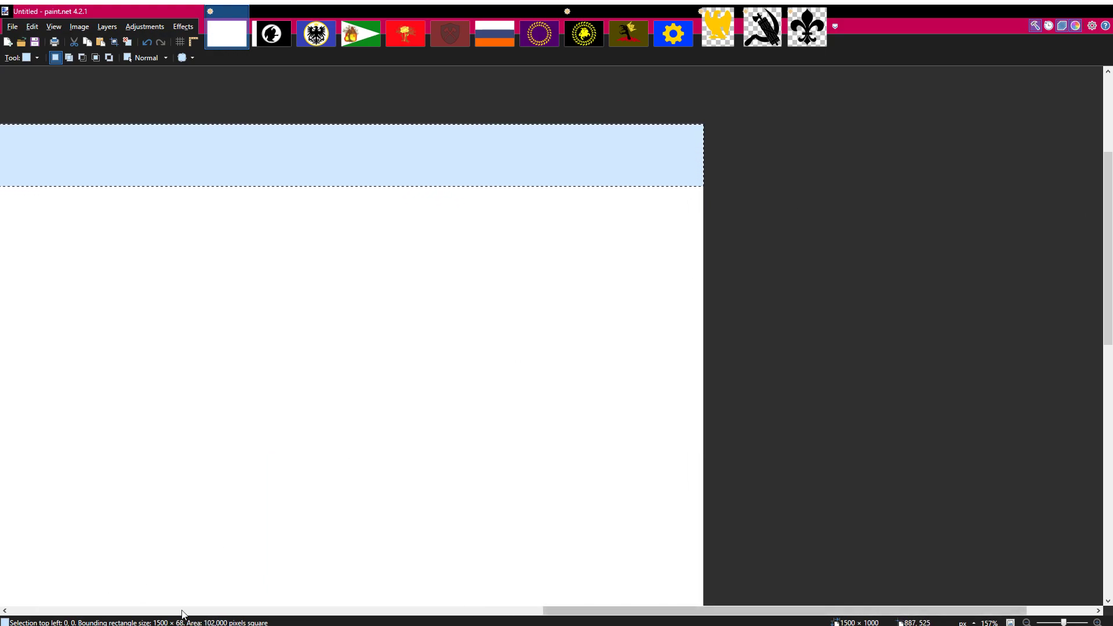
scroll(710, 307, down, 7)
click(769, 274)
Select the upper third of the white canvas across its full width and fill it with solid blue
drag(45, 169, 864, 323)
scroll(852, 227, up, 2)
scroll(832, 266, down, 2)
scroll(837, 250, up, 2)
scroll(879, 360, down, 2)
scroll(880, 276, up, 2)
scroll(864, 323, down, 3)
key(f)
click(253, 231)
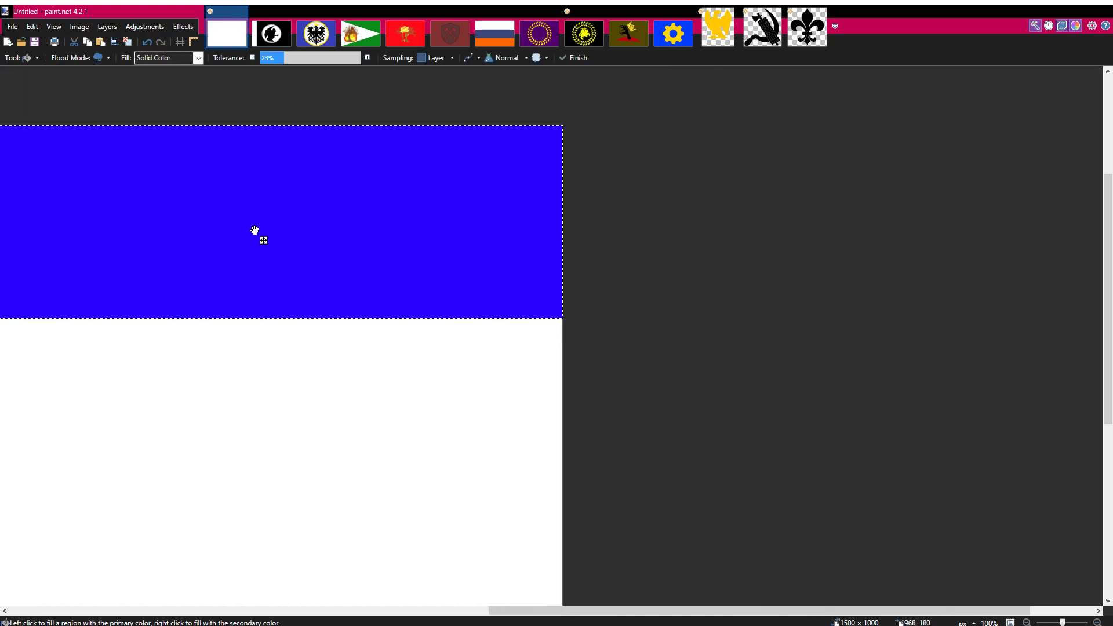
Select the lower third of the canvas across its full width, fill it with solid blue, and clear the selection
scroll(345, 218, down, 3)
key(s)
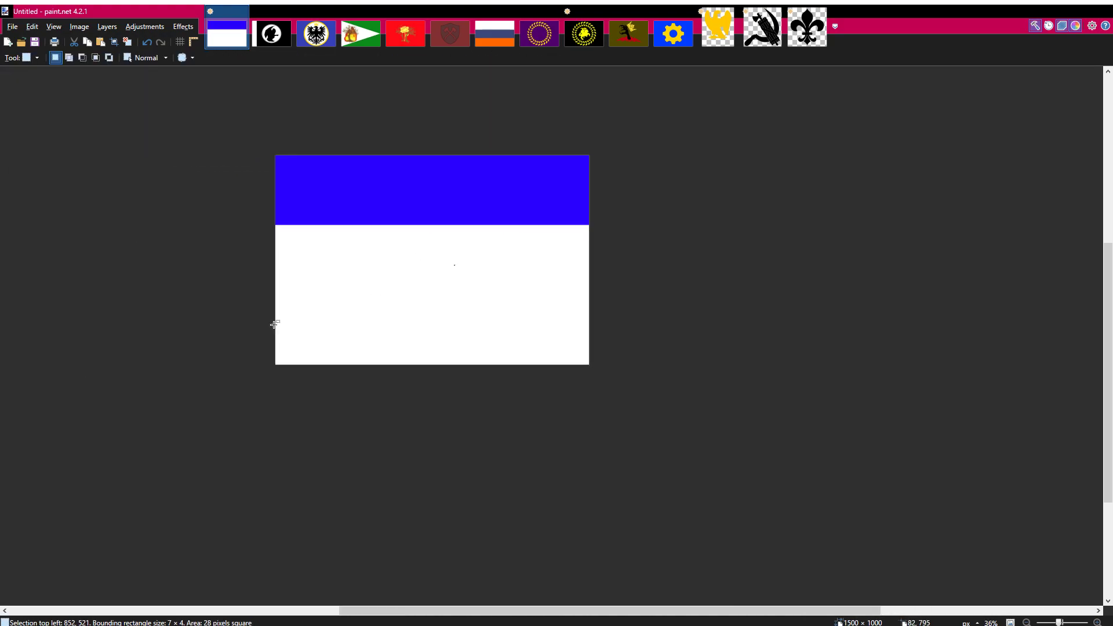
scroll(313, 410, up, 2)
mouse_move(246, 385)
mouse_down()
mouse_move(690, 315)
mouse_move(934, 338)
mouse_move(857, 255)
mouse_move(854, 266)
mouse_move(879, 308)
mouse_move(895, 286)
mouse_move(889, 311)
mouse_move(877, 311)
mouse_move(914, 282)
mouse_move(901, 271)
mouse_up()
scroll(934, 338, up, 6)
scroll(894, 288, up, 2)
scroll(876, 310, up, 1)
scroll(901, 271, down, 8)
key(f)
click(435, 385)
scroll(435, 385, down, 3)
key(ctrl+d)
key(s)
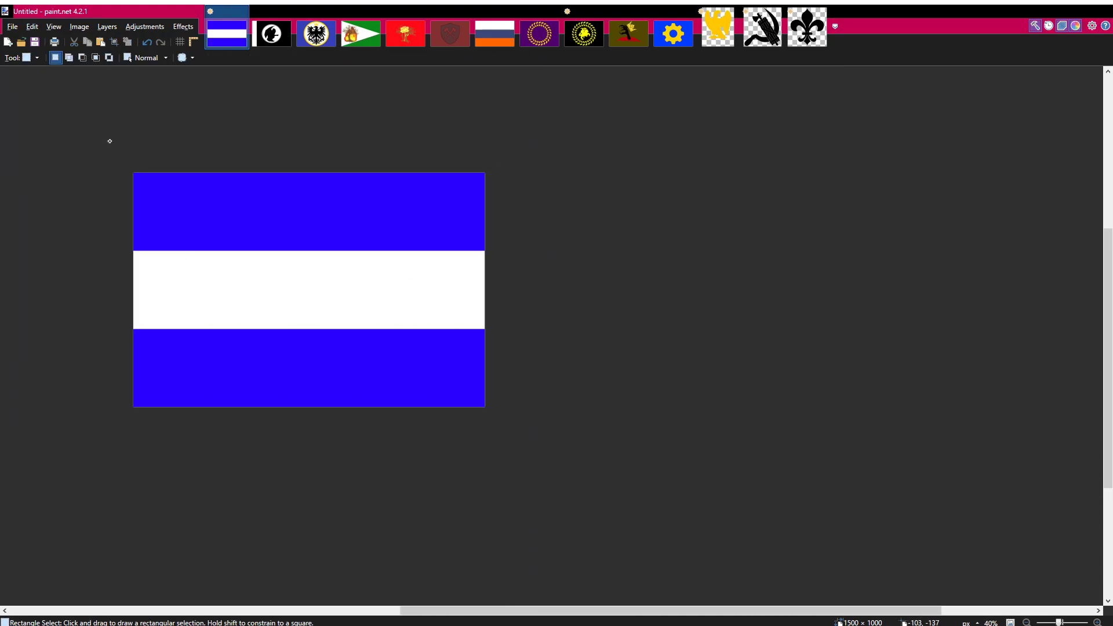
scroll(350, 226, left, 4)
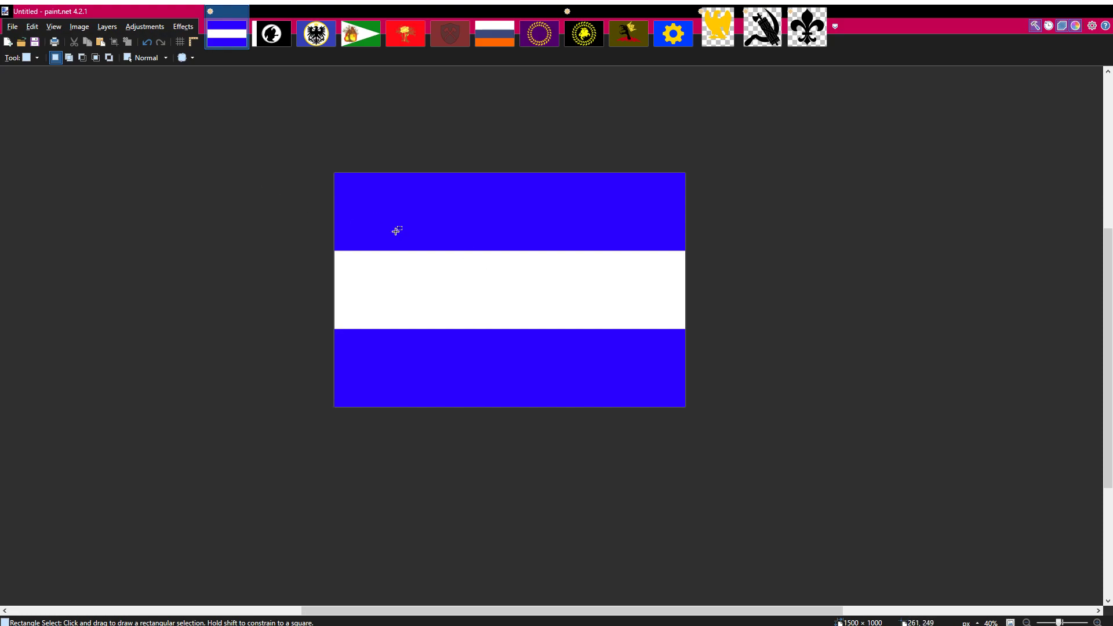
scroll(355, 268, down, 2)
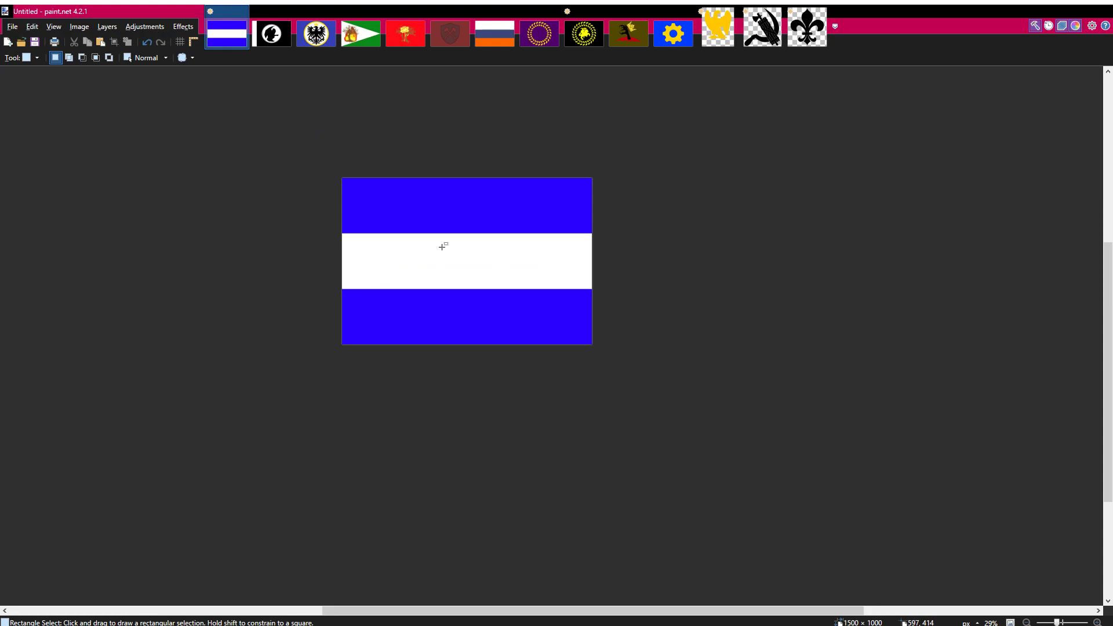
scroll(305, 165, up, 1)
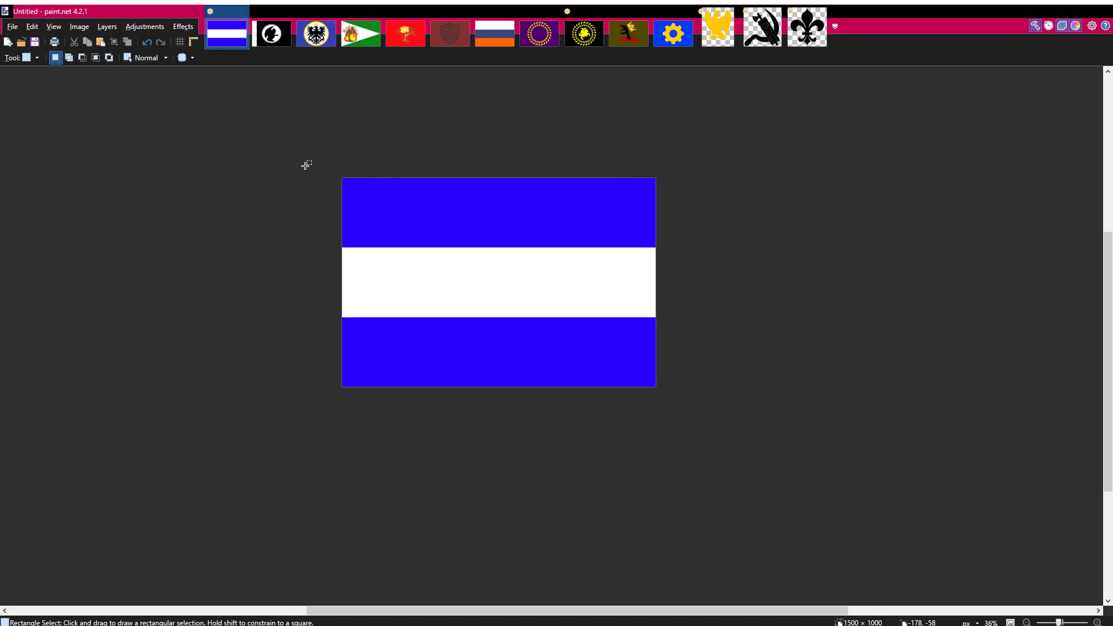
key(alt+Tab)
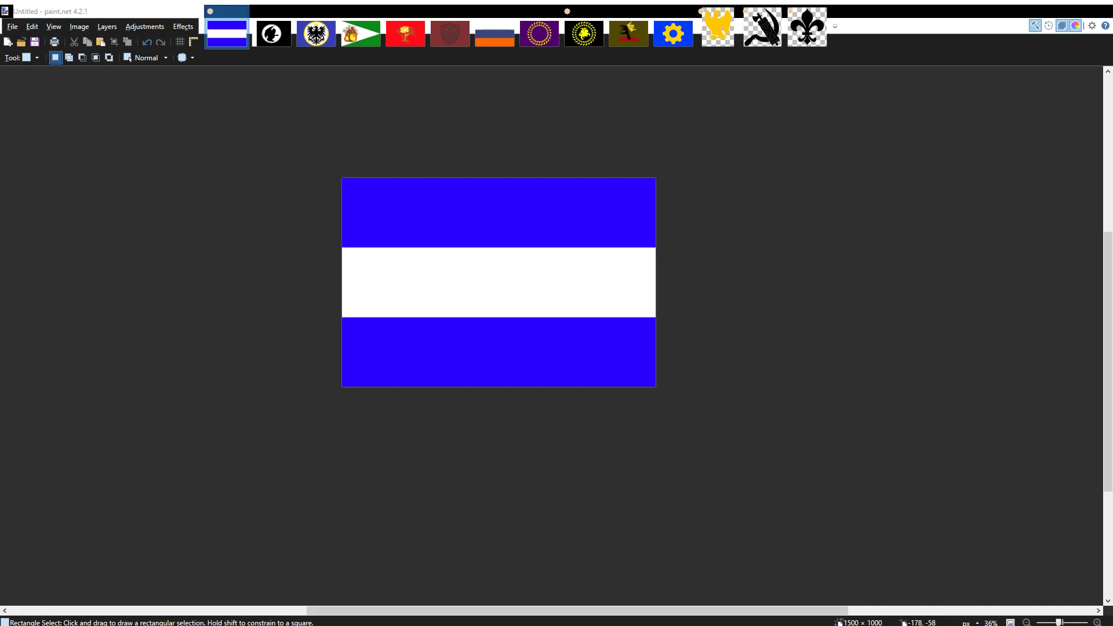
key(alt+Tab)
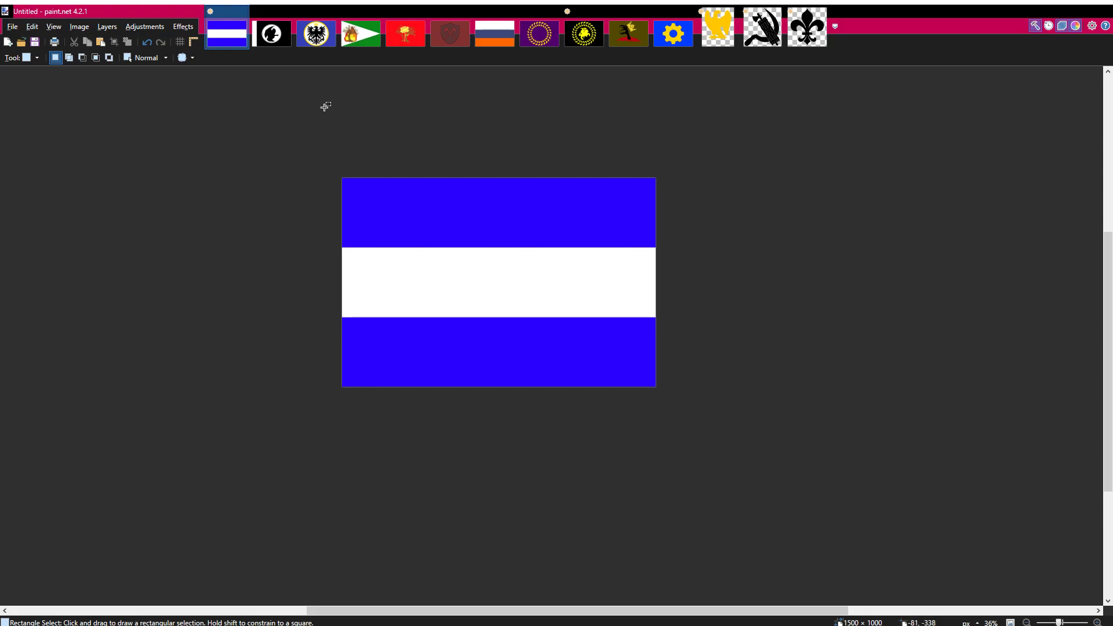
Examine the Big Realm, Big Union, Big Ordoria, Rosite and Holzbrenner flags as design examples, and return to the striped Untitled image
click(276, 41)
click(364, 41)
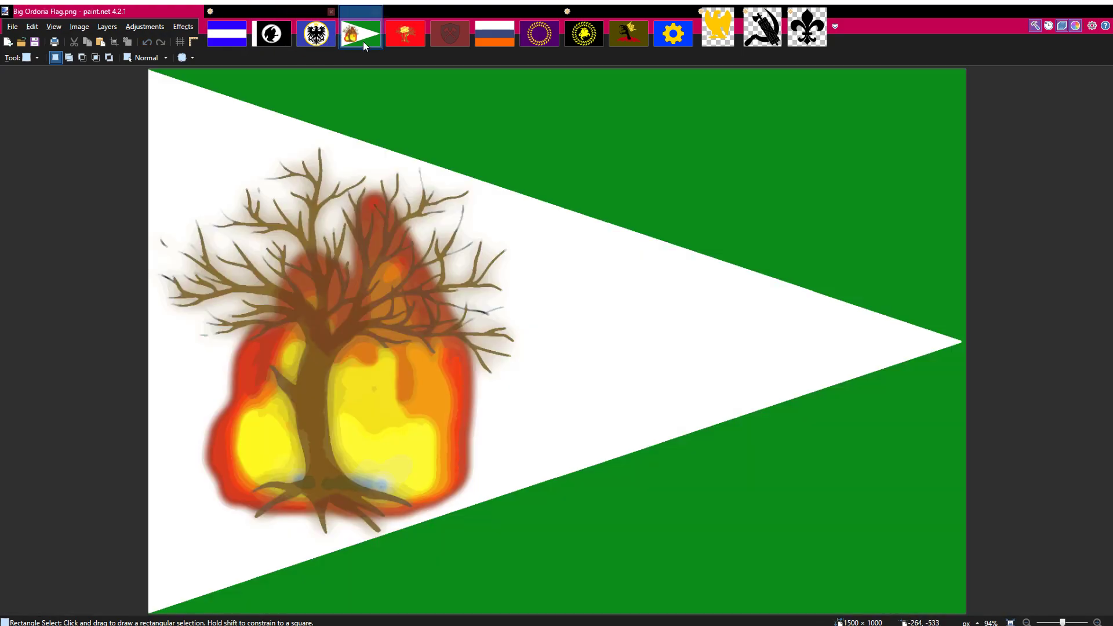
click(418, 41)
click(447, 41)
click(245, 38)
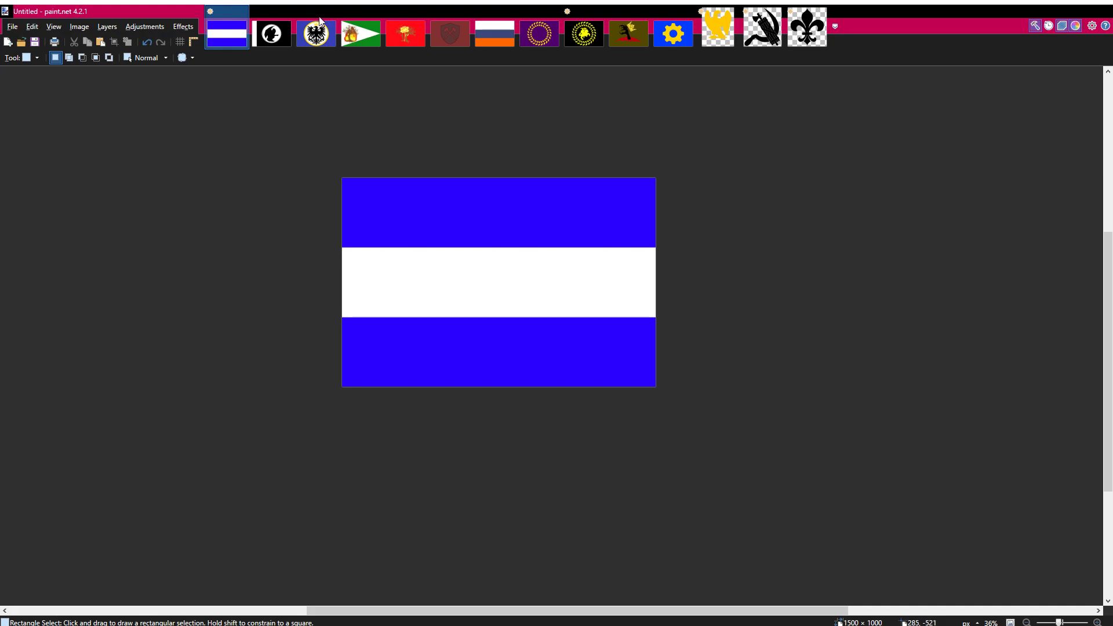
click(328, 44)
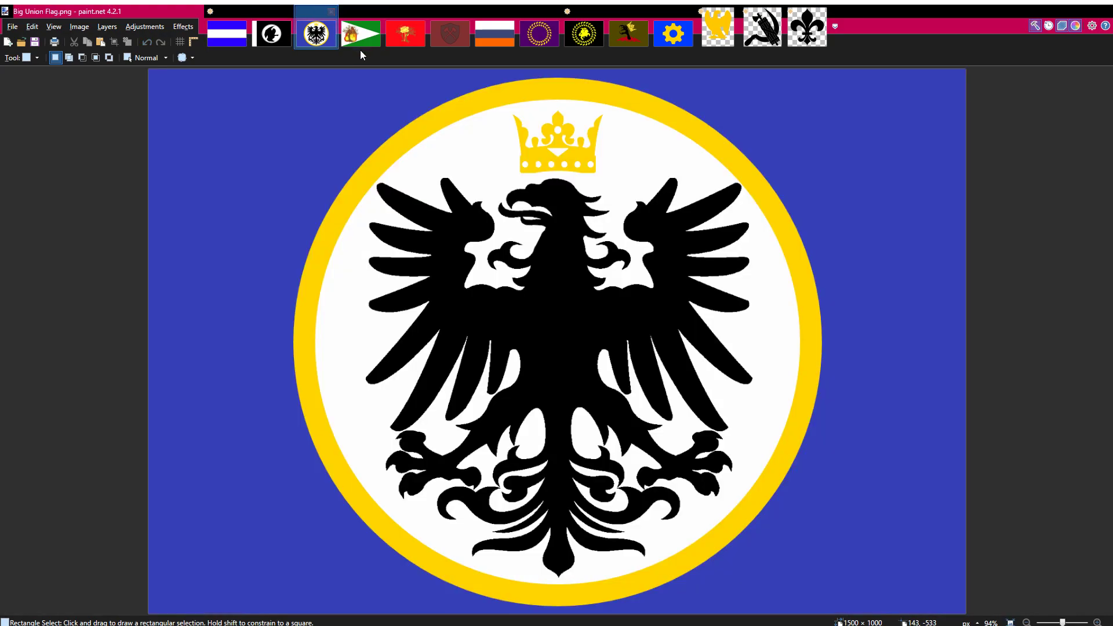
click(353, 38)
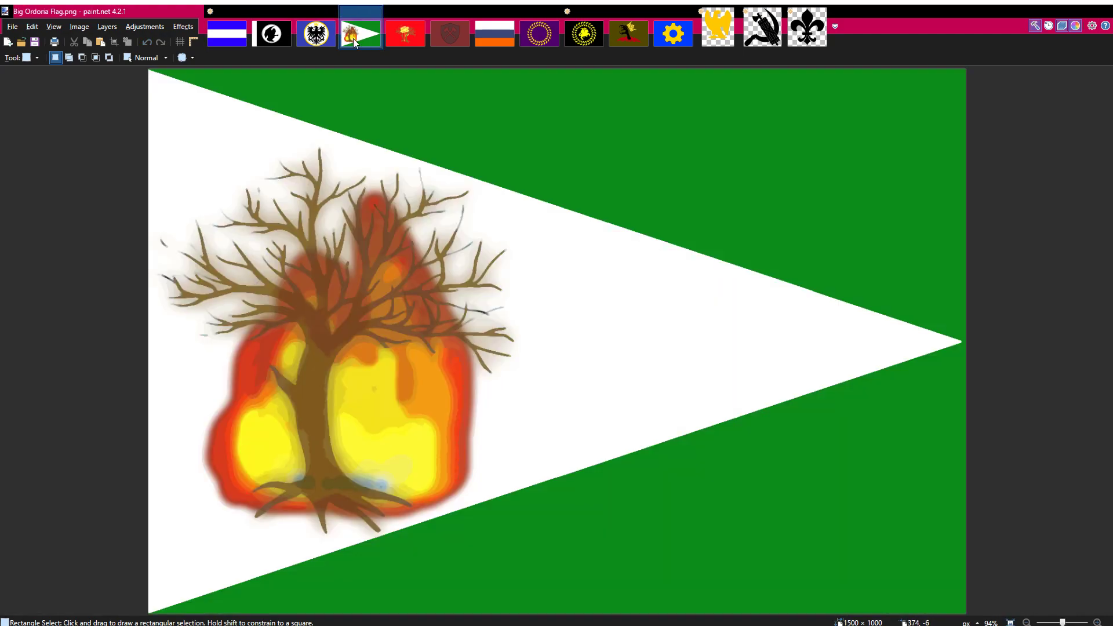
click(272, 36)
click(214, 39)
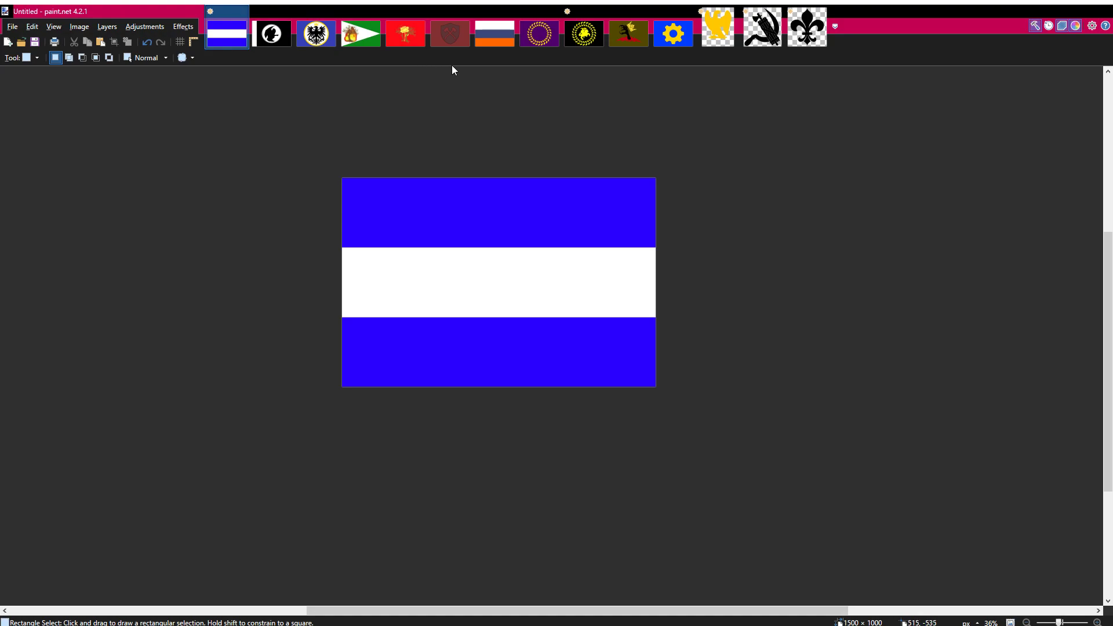
Compare the Big Holzbrenner Flag with its Aristocratic version, and return to the striped Untitled image
click(465, 41)
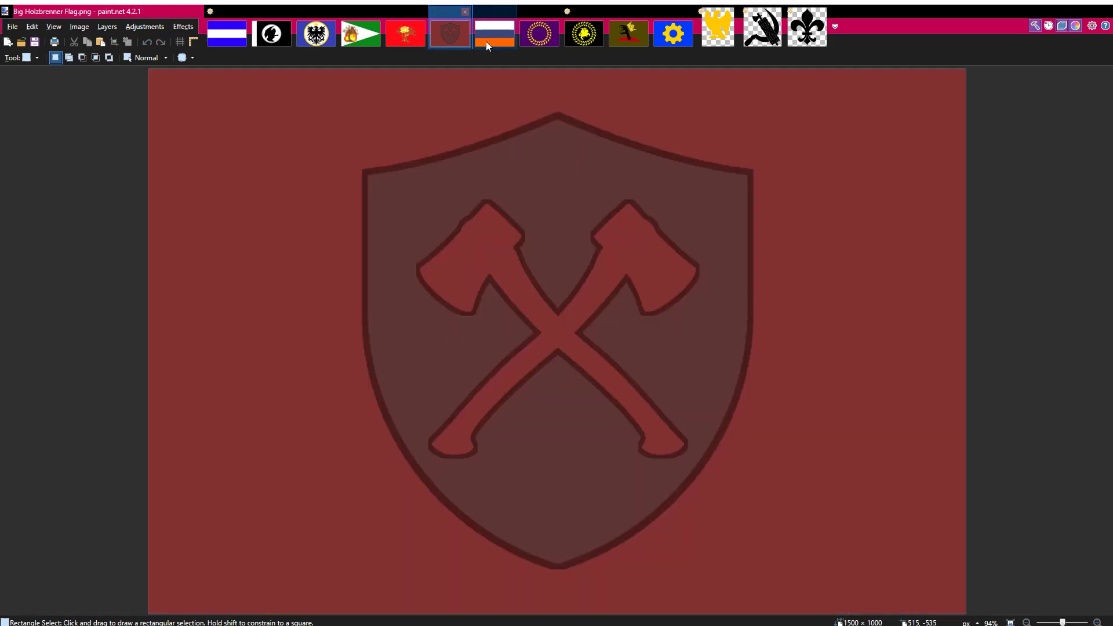
click(486, 41)
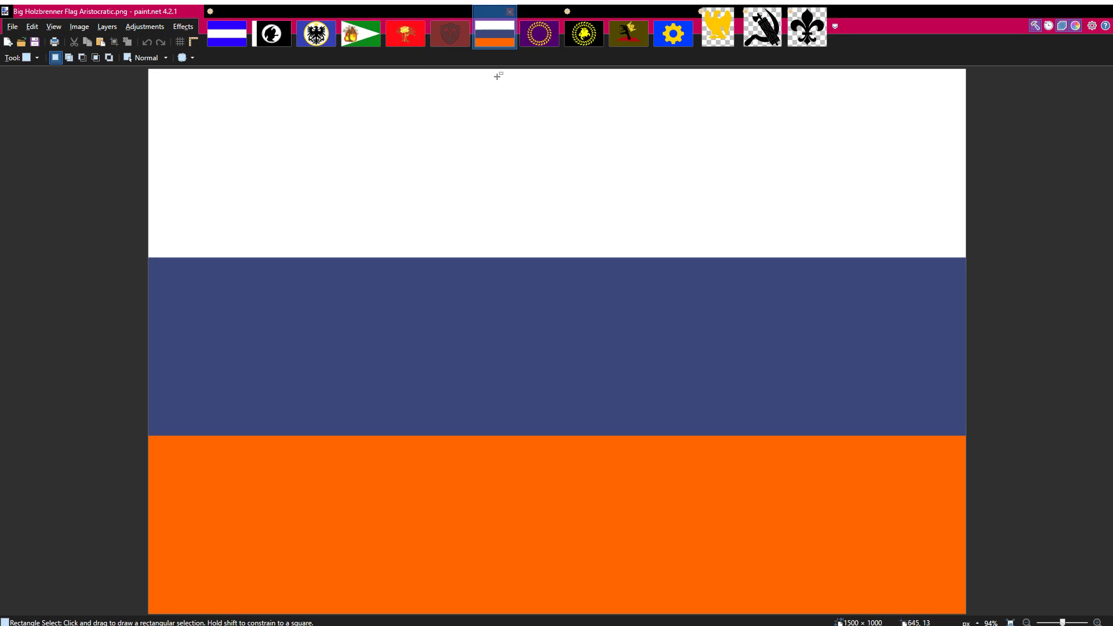
click(467, 43)
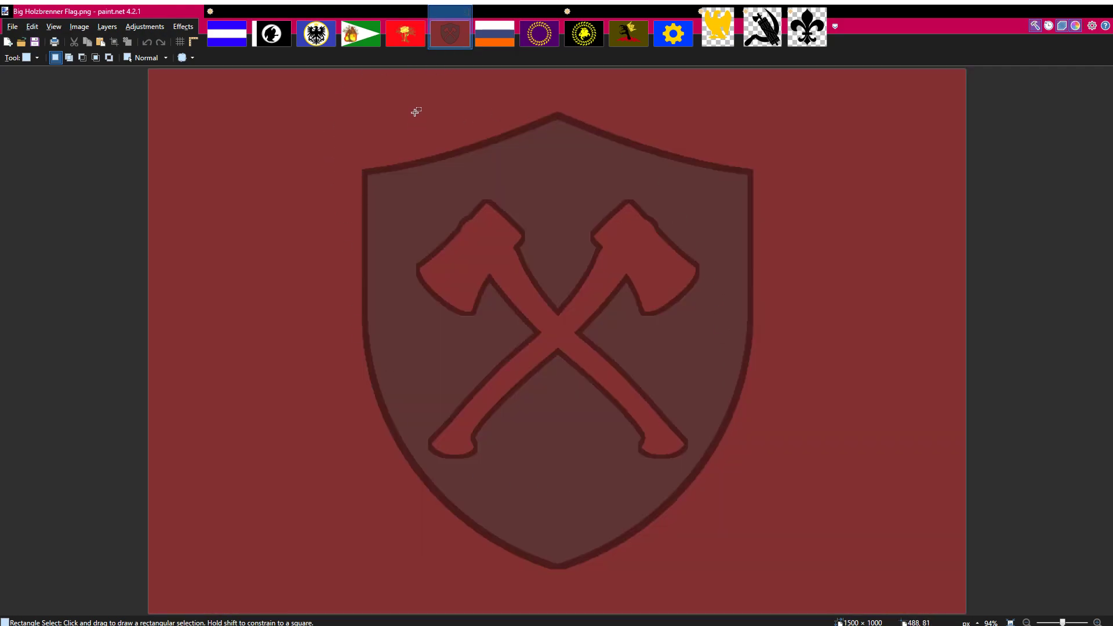
click(489, 48)
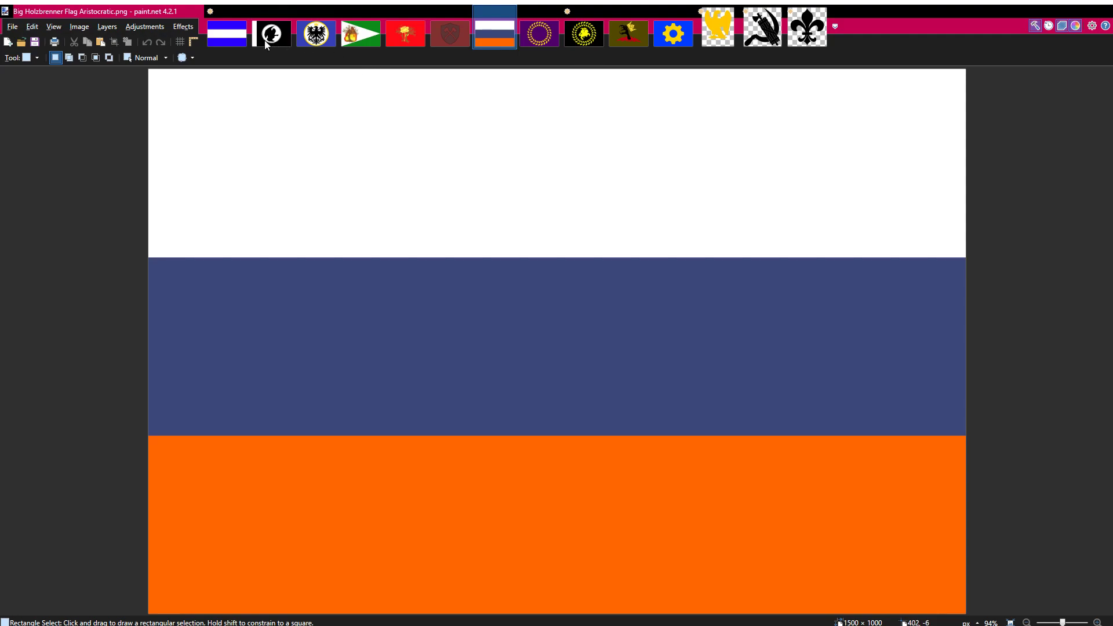
click(217, 39)
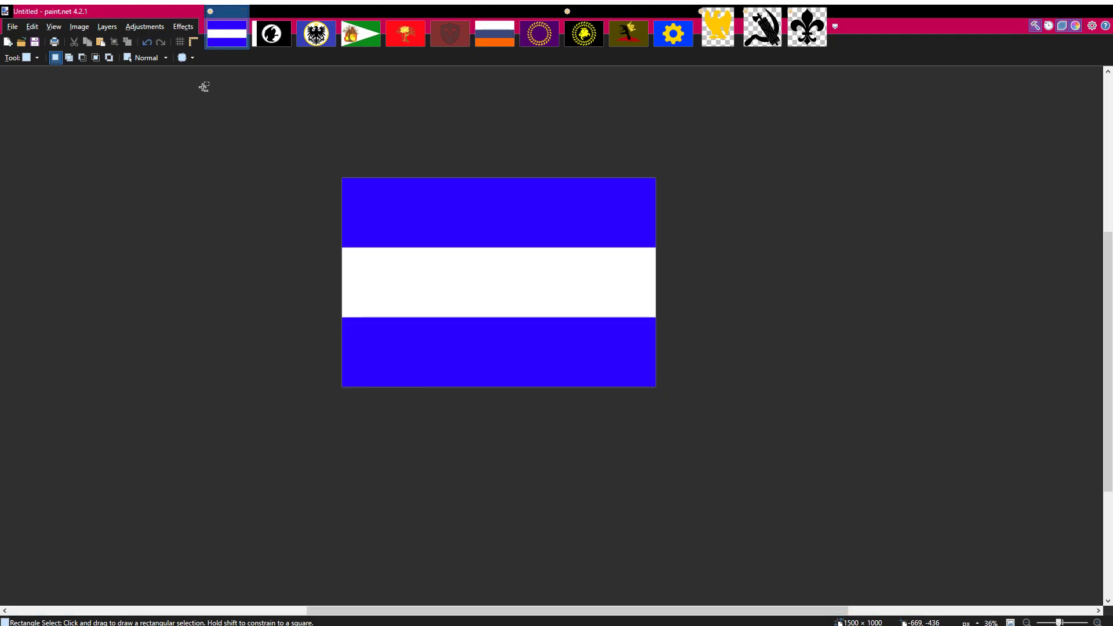
key(alt+Tab)
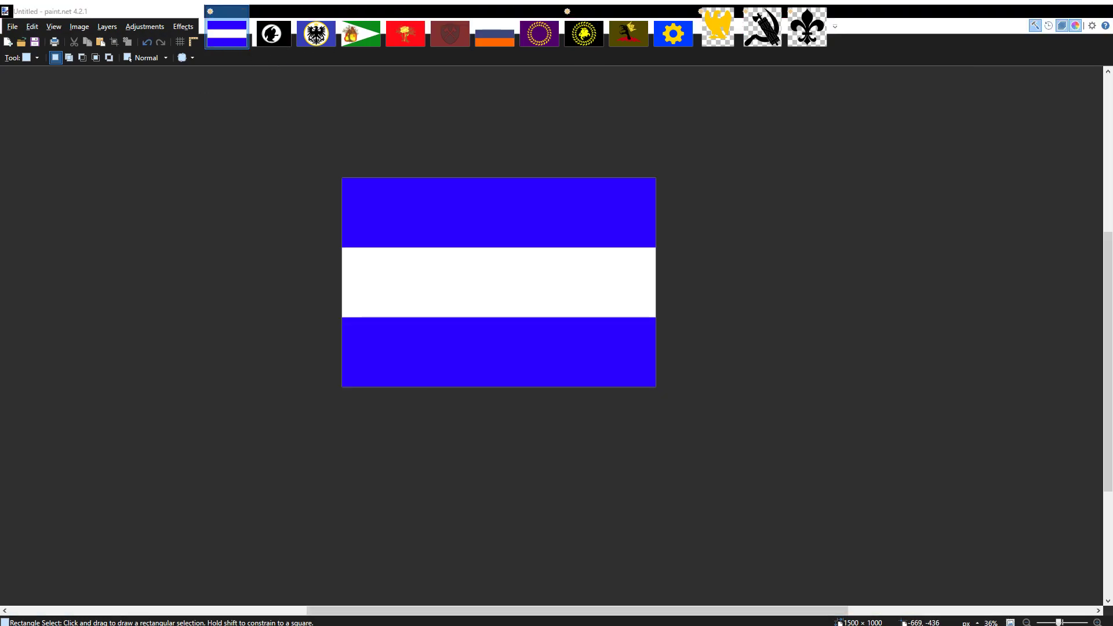
key(alt+Tab)
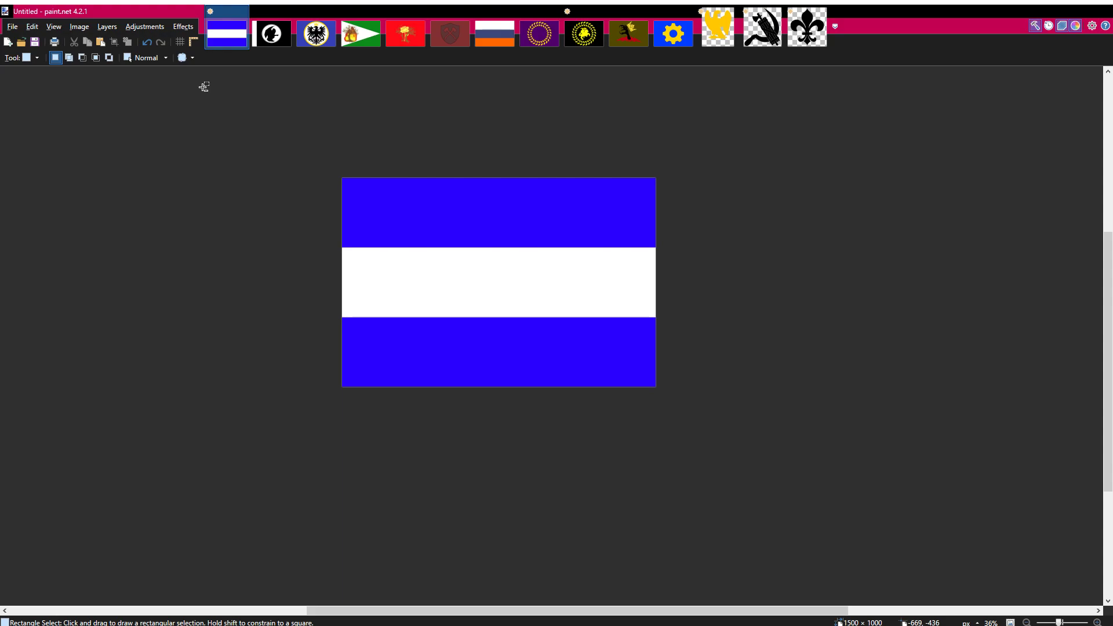
Examine the Big Kurgur Flag, marking out its crown, claw and red lightning shape with temporary rectangular selections
click(631, 32)
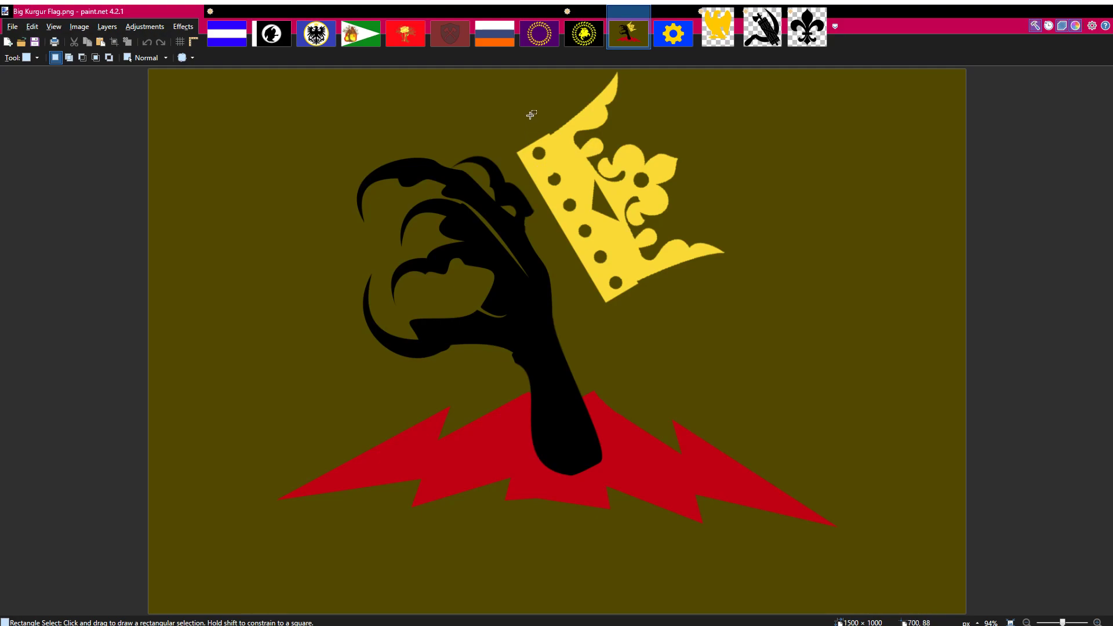
drag(534, 98, 818, 346)
drag(398, 159, 589, 437)
drag(313, 512, 810, 422)
click(819, 411)
Examine the Big Ordoria Flag, marking out its burning tree and the whole flag with temporary selections, and return to the Untitled image
click(345, 43)
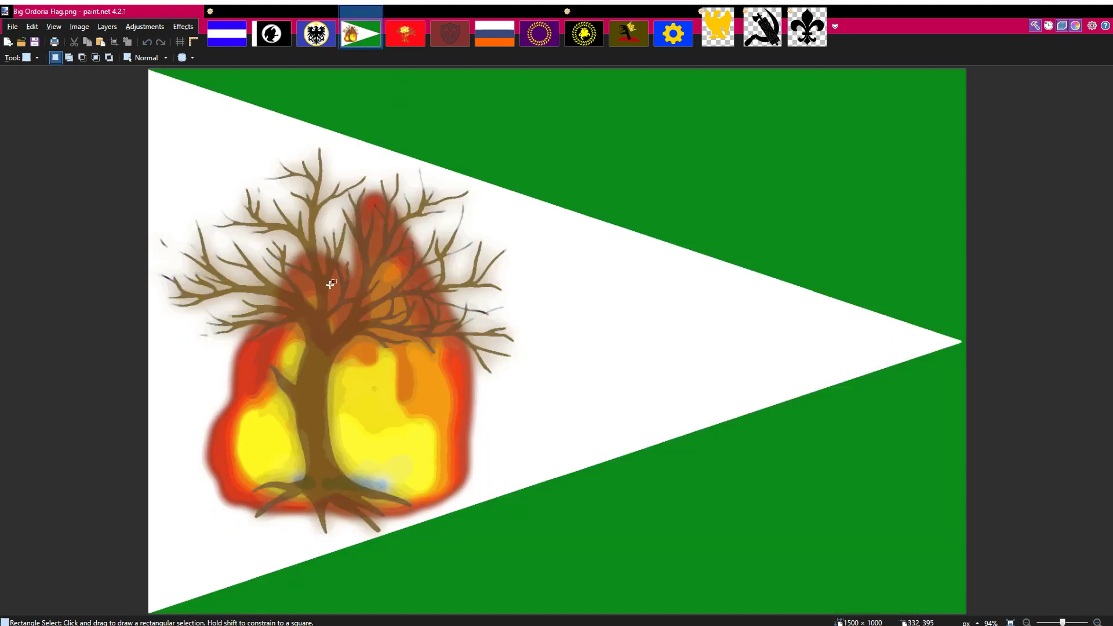
drag(273, 235, 424, 476)
drag(187, 234, 501, 491)
drag(145, 76, 1073, 579)
click(789, 436)
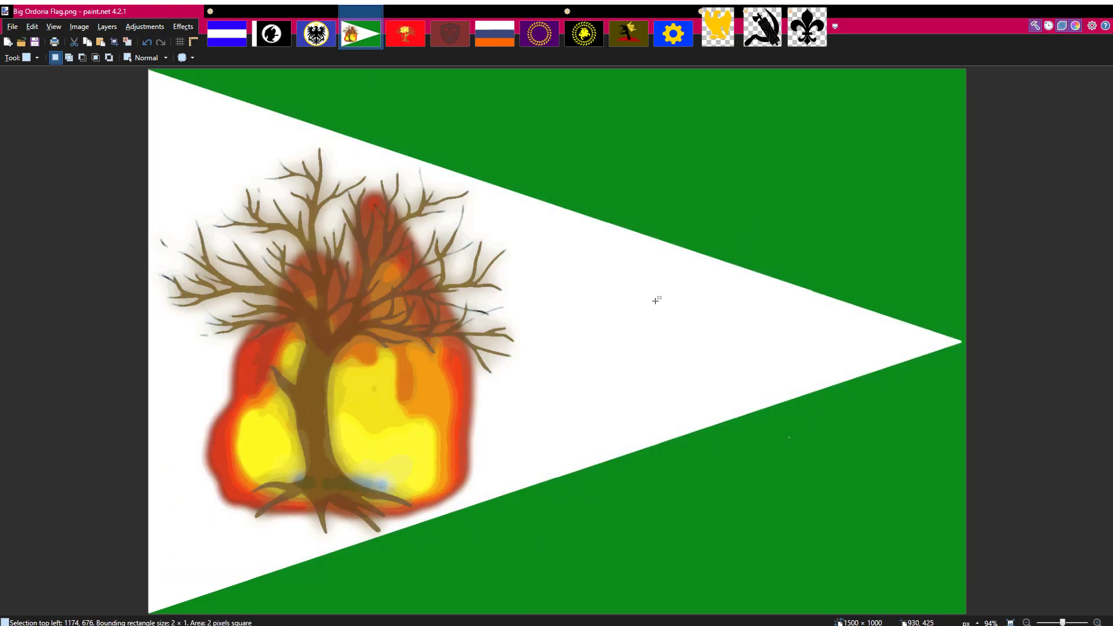
scroll(624, 270, down, 2)
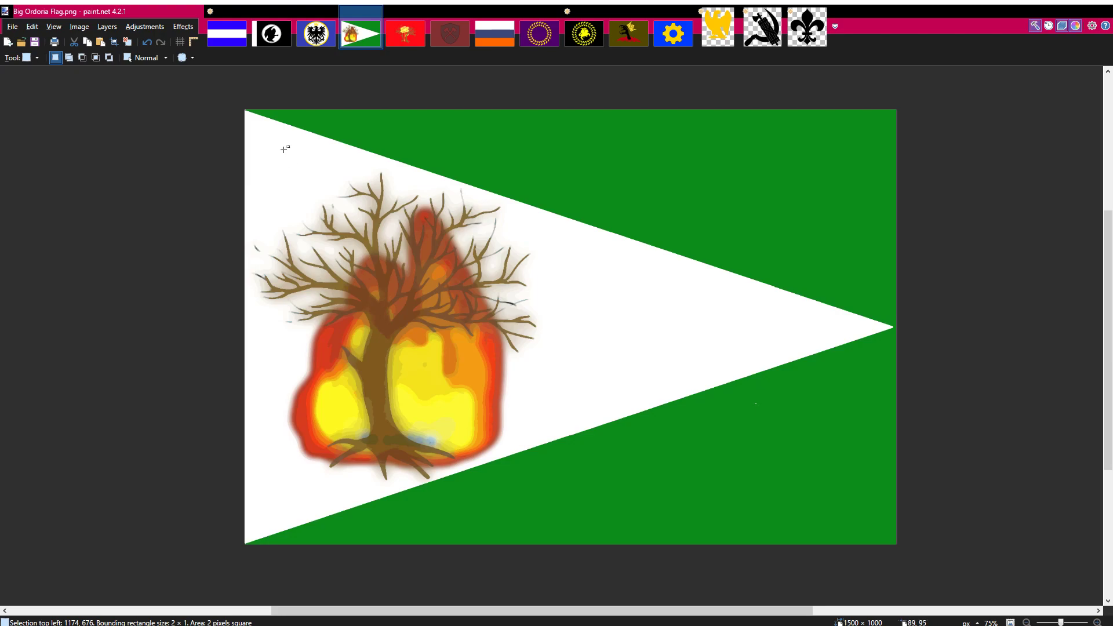
click(237, 38)
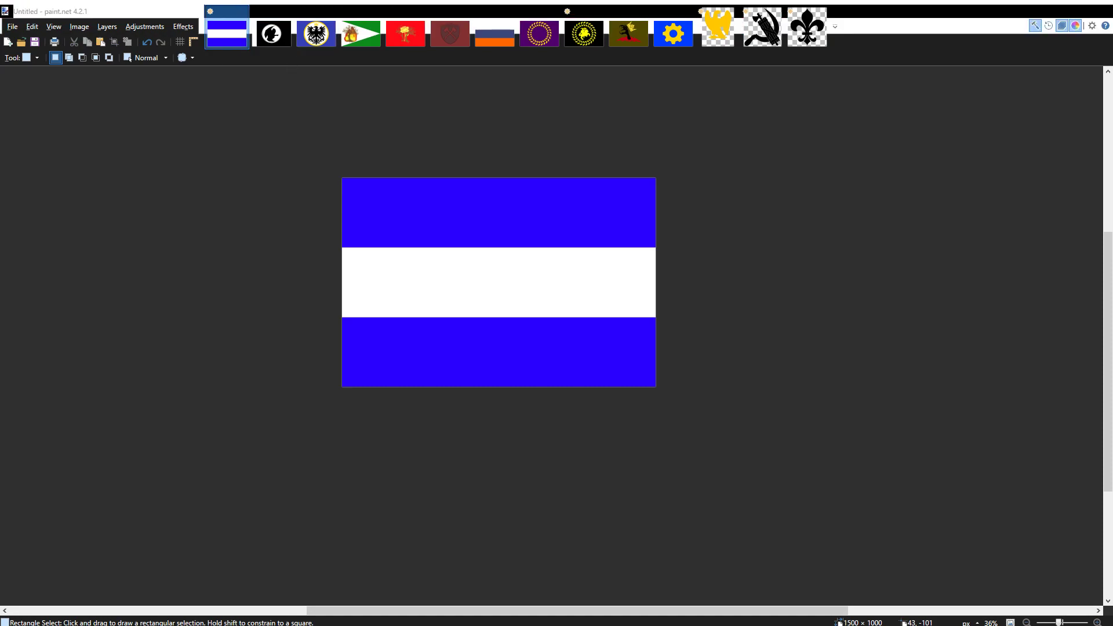
key(alt+Tab)
key(alt+Tab)
key(alt+Tab)
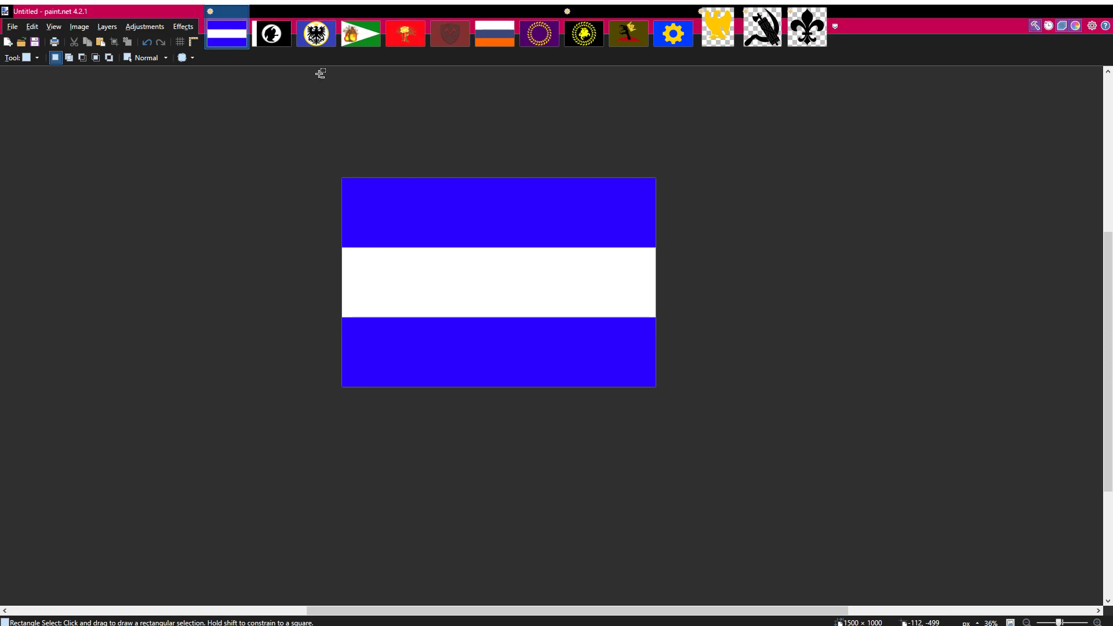
key(alt+Tab)
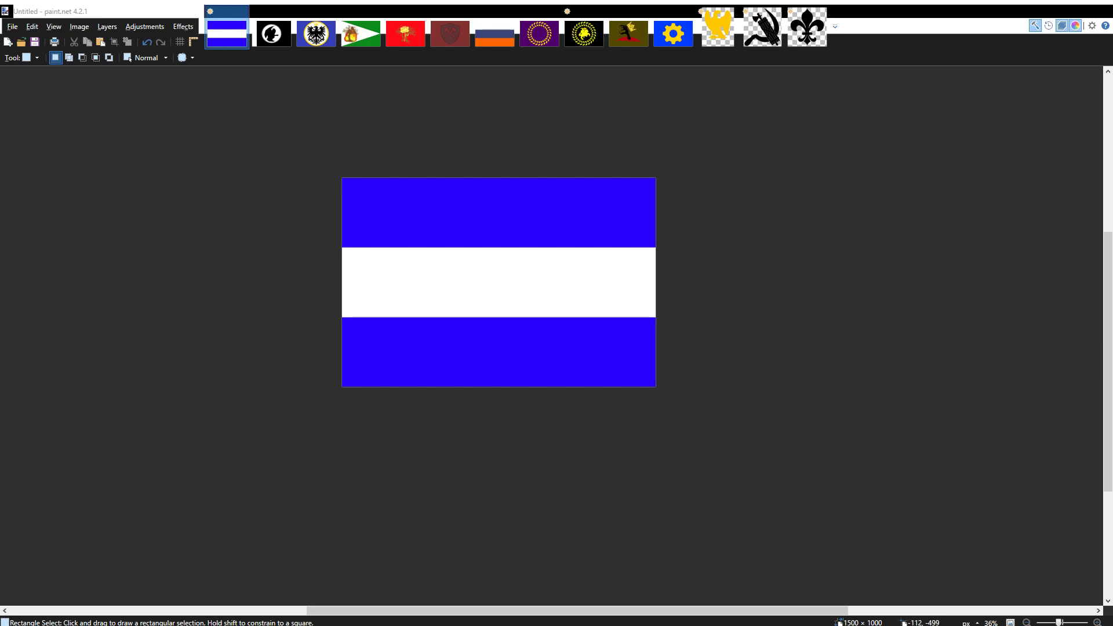
key(alt+Tab)
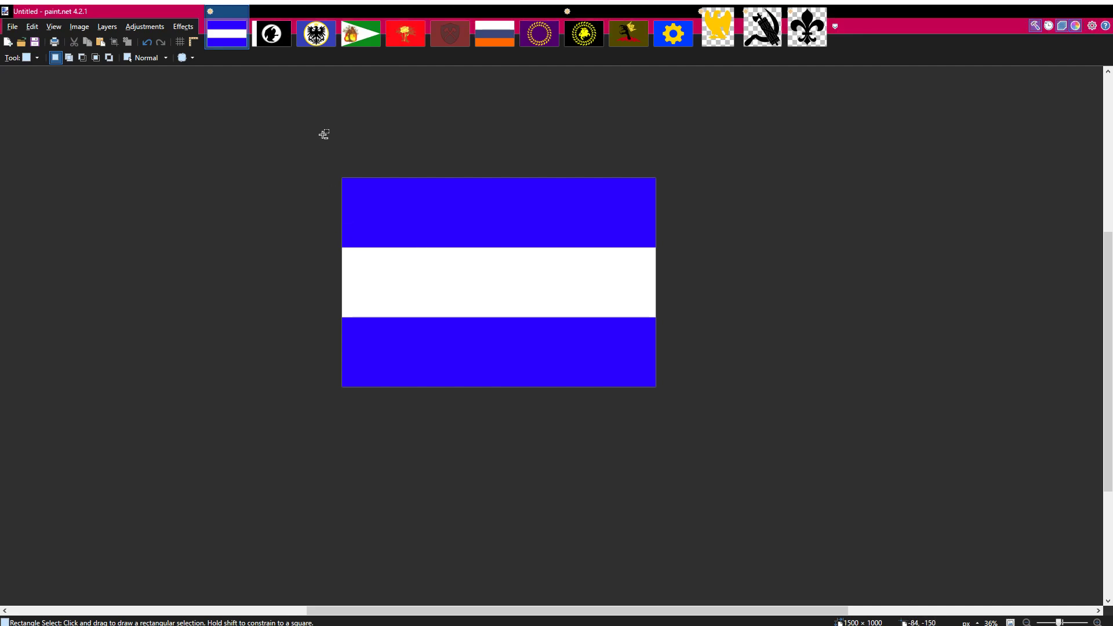
key(alt+Tab)
key(alt+Tab)
View the Big Sulfurisle Flag, and mark out the whole Big Realm Flag and its black field with temporary rectangular selections
click(672, 33)
scroll(780, 159, down, 3)
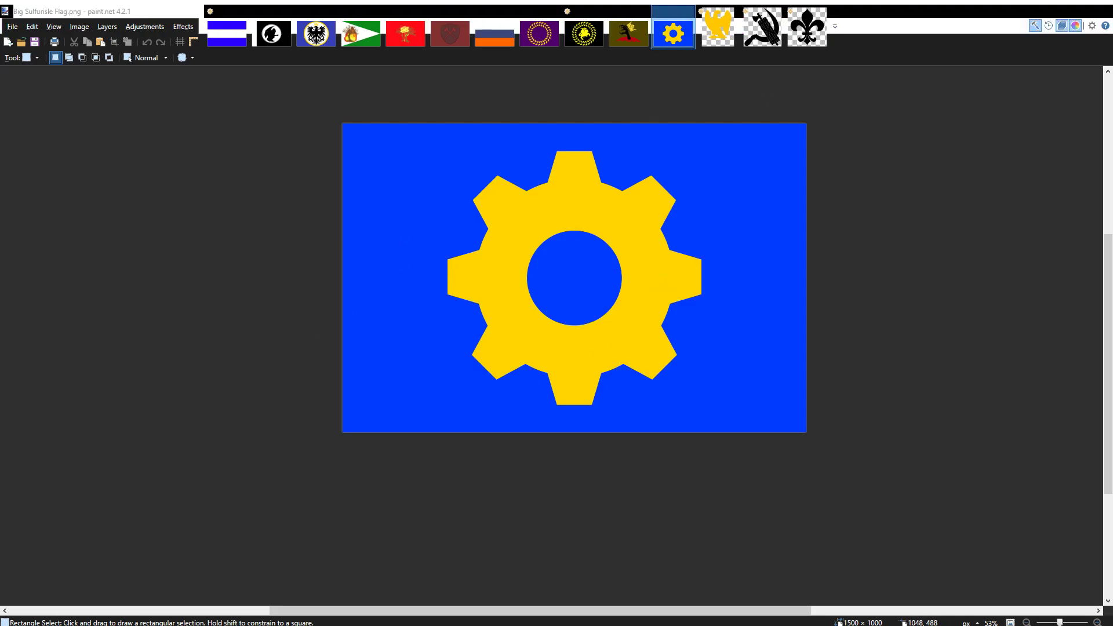
click(295, 40)
click(290, 39)
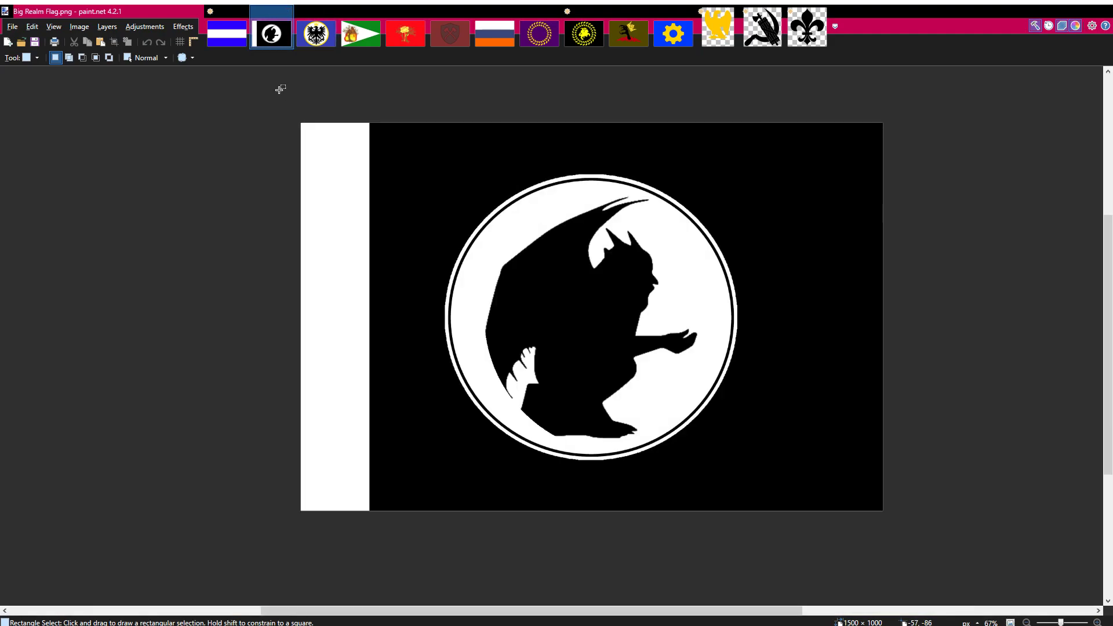
drag(199, 110, 965, 513)
click(964, 501)
drag(360, 114, 971, 558)
click(971, 558)
Mark out the winged figure emblem on the Big Realm Flag with temporary rectangular selections
drag(664, 450, 424, 155)
drag(446, 179, 452, 184)
click(456, 177)
drag(405, 147, 589, 349)
drag(587, 345, 587, 347)
click(585, 328)
key(alt+Tab)
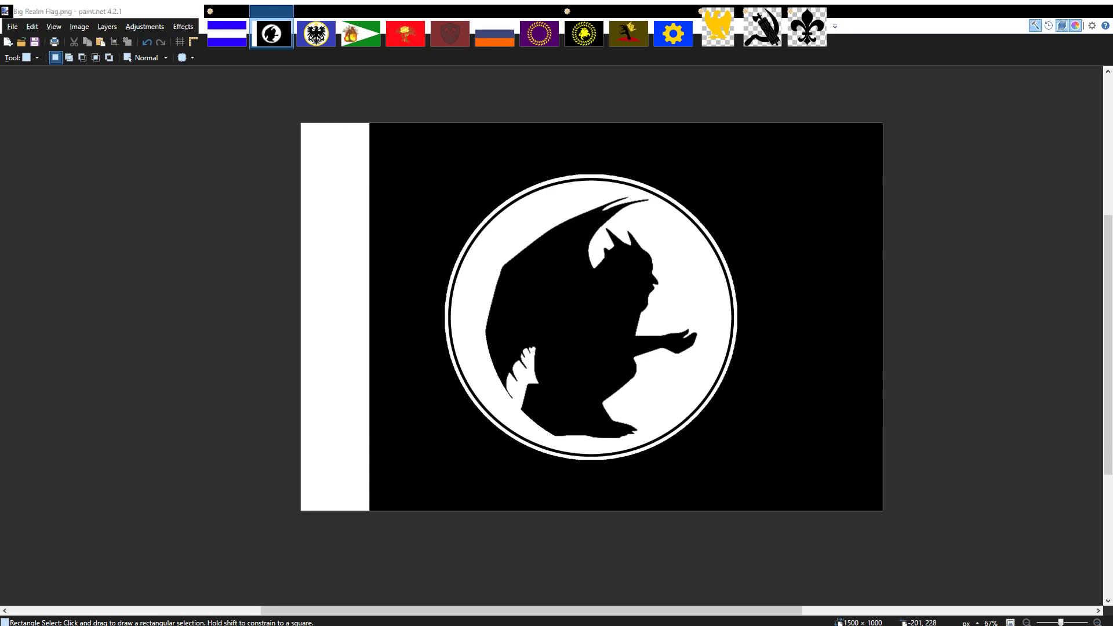
key(alt+Tab)
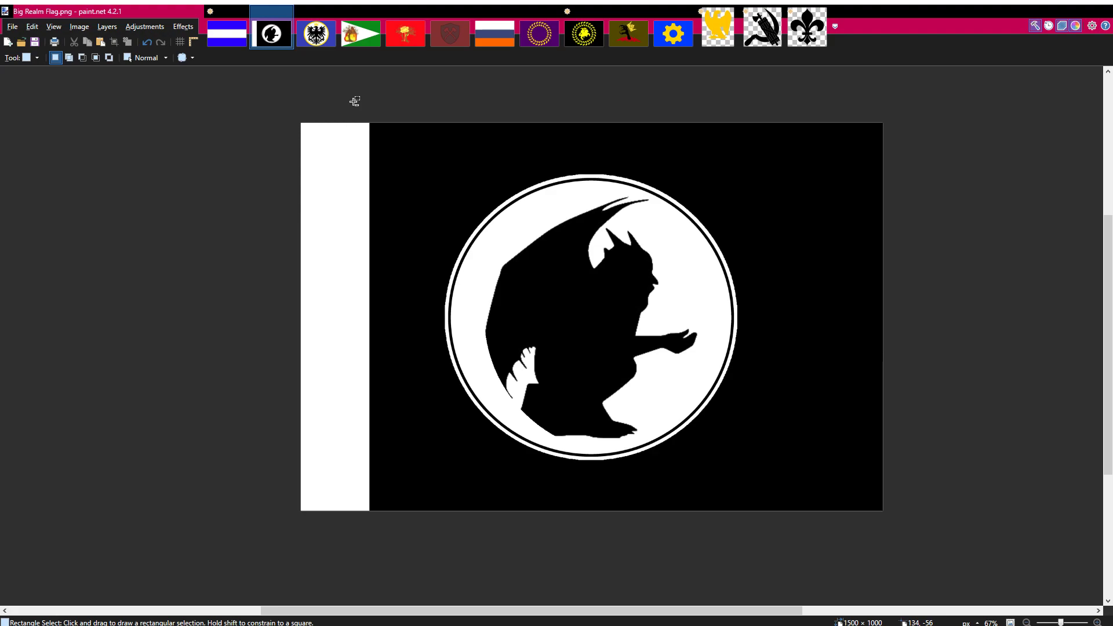
View the Big Ordoria Flag Rosite image, and select nearly the entire Big Ordoria Flag, about 1496 × 1000 pixels
click(395, 47)
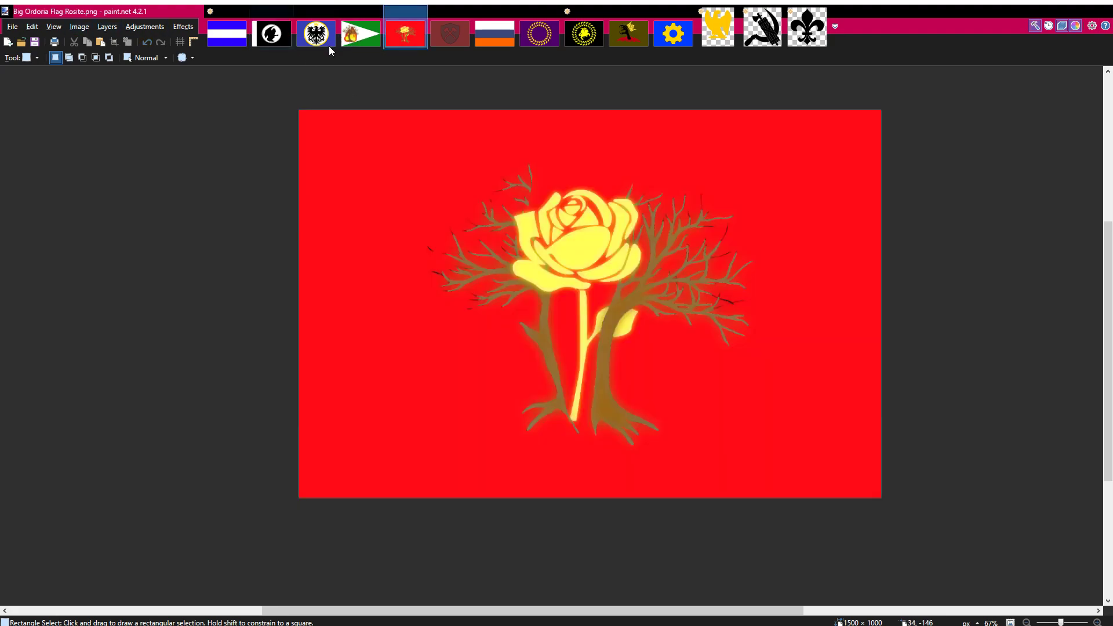
click(344, 47)
drag(258, 76, 1021, 547)
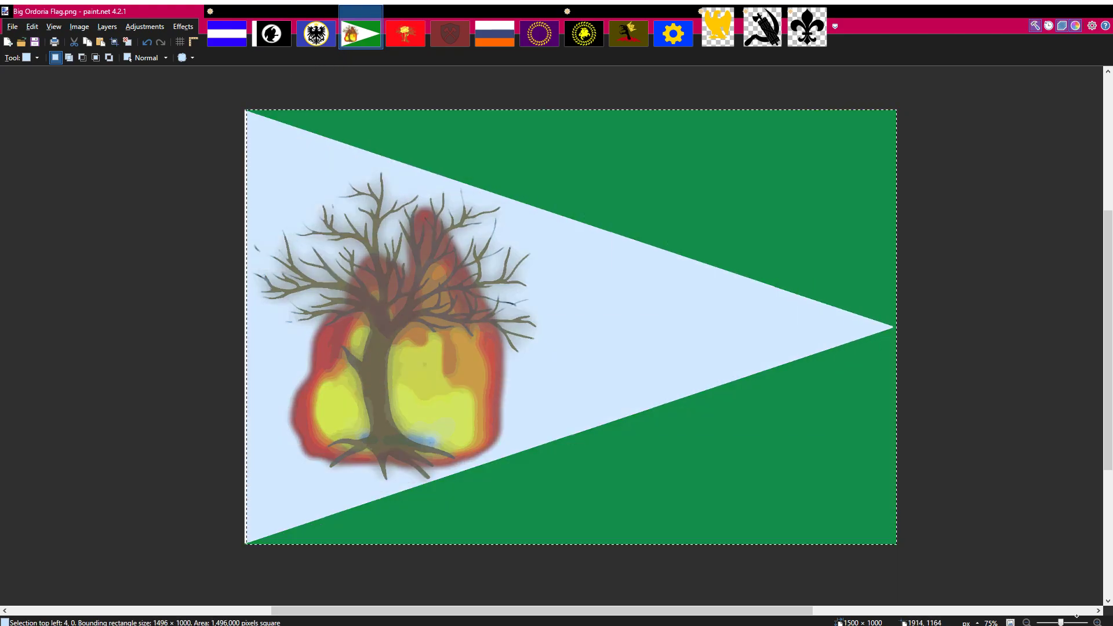
Mark out the burning tree on the Big Ordoria Flag with a temporary rectangular selection, and view the Big Ordoria Flag Rosite image
click(1022, 548)
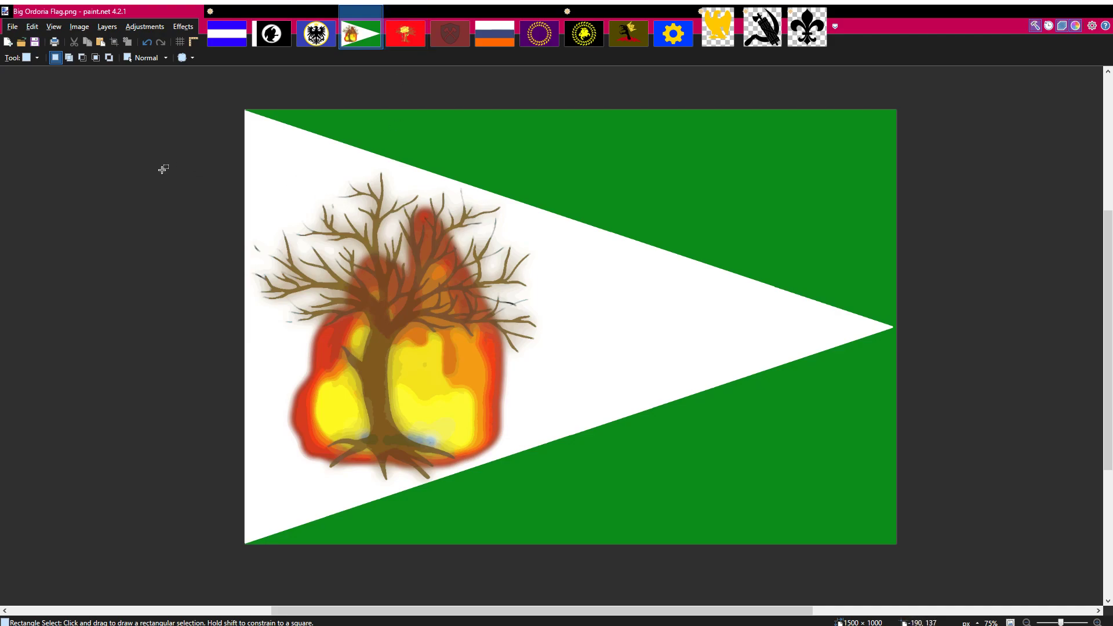
drag(241, 209, 521, 494)
click(415, 100)
click(398, 40)
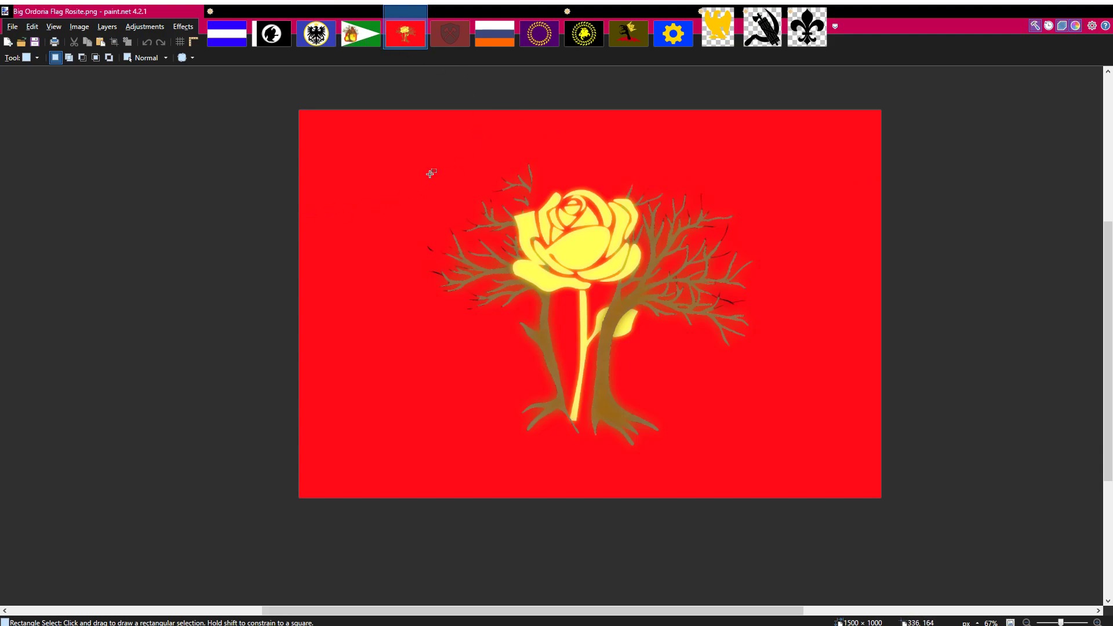
key(alt+Tab)
key(alt+Tab)
key(alt+Tab)
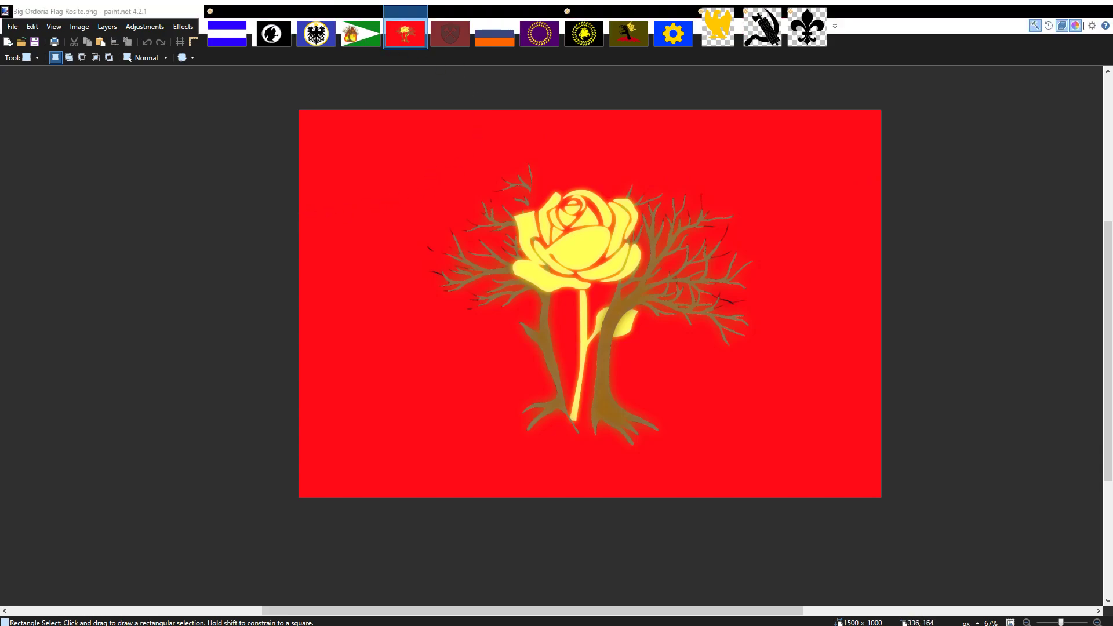
key(alt+Tab)
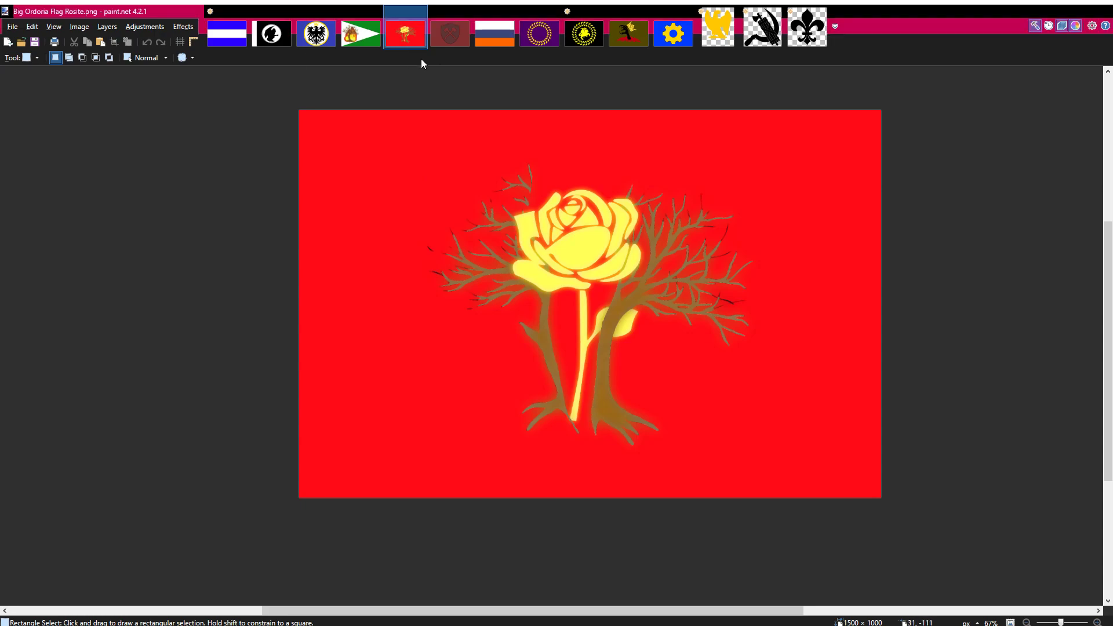
View the Big Irinthian Flag and mark out the lower-right part of its purple field and wreath with a temporary rectangular selection
click(540, 42)
drag(614, 313, 875, 523)
click(874, 496)
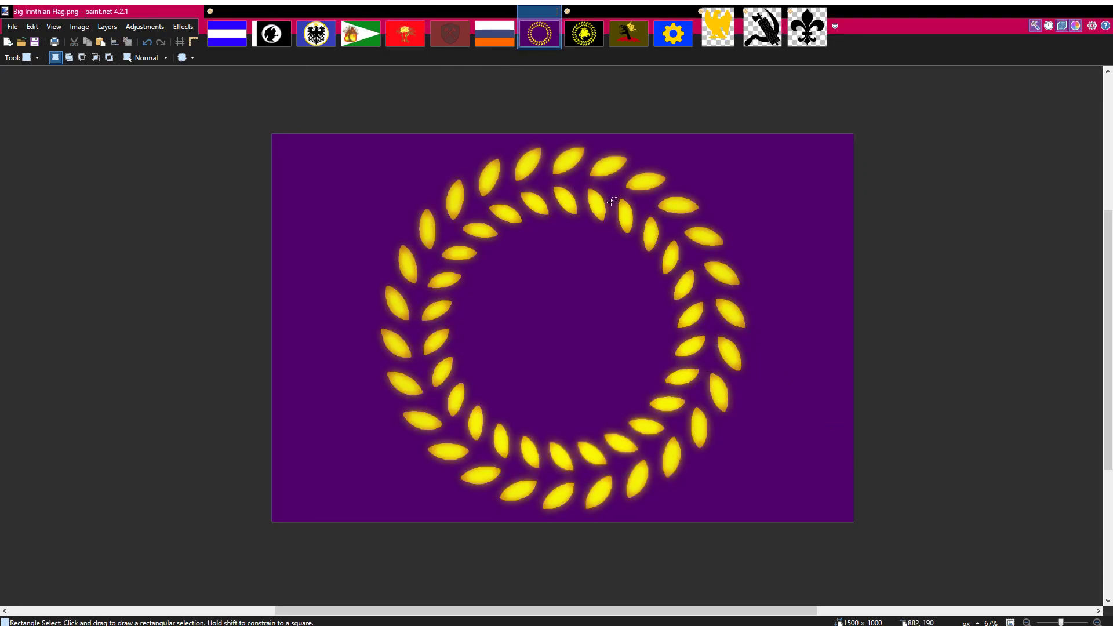
Mark out the mounted knight on the Big Irinthian Flag Puritan with temporary rectangular selections, and return to the Big Irinthian Flag
click(583, 43)
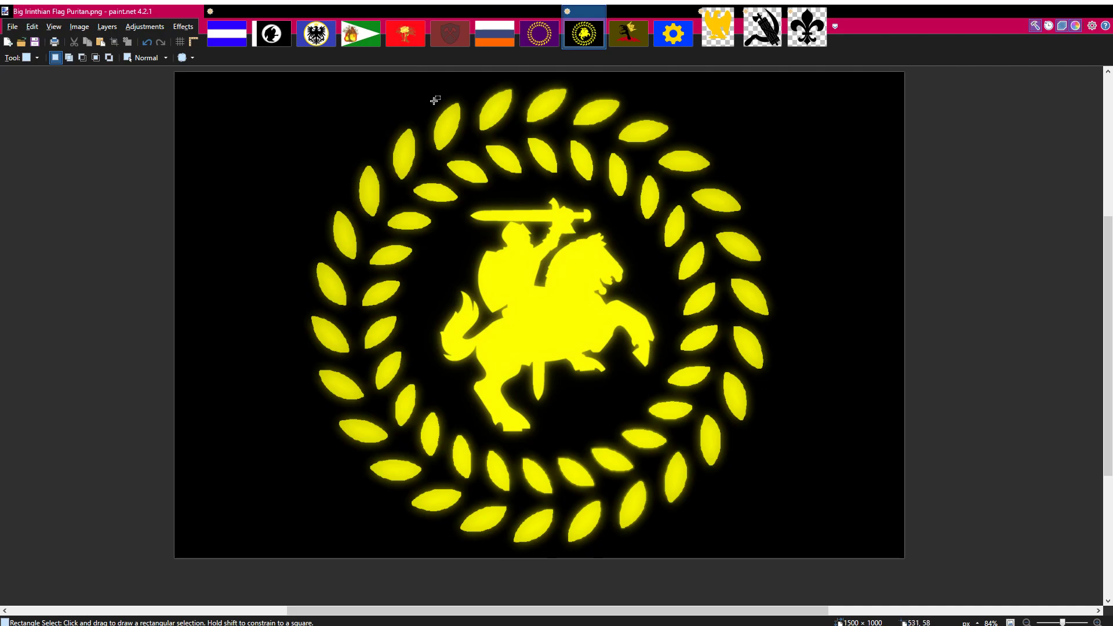
drag(440, 190, 659, 405)
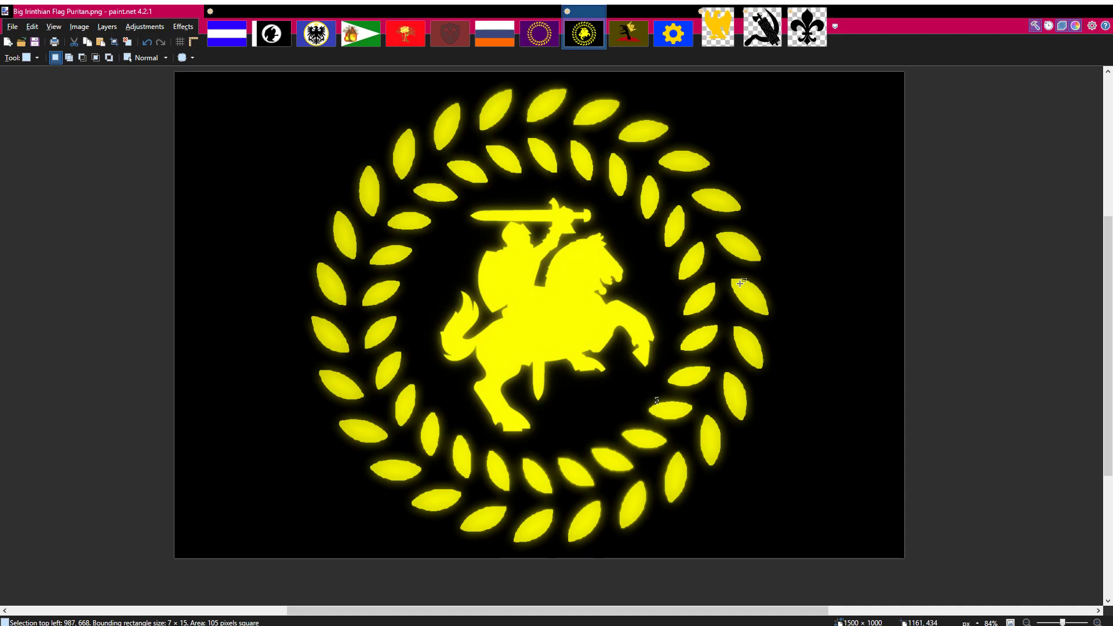
drag(522, 262, 522, 263)
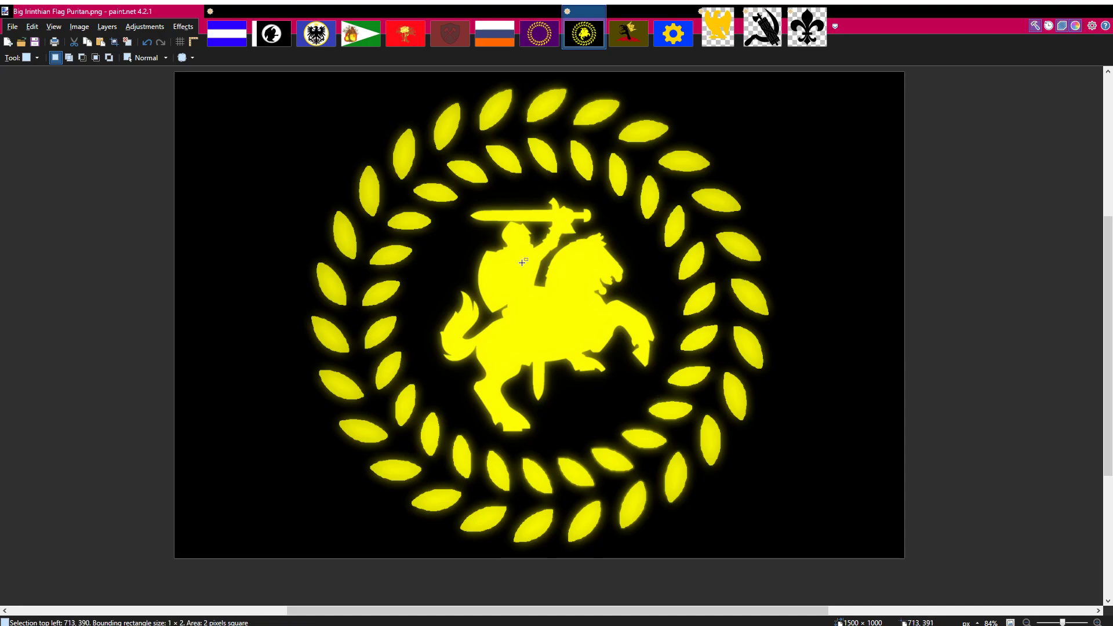
drag(414, 189, 571, 328)
click(547, 36)
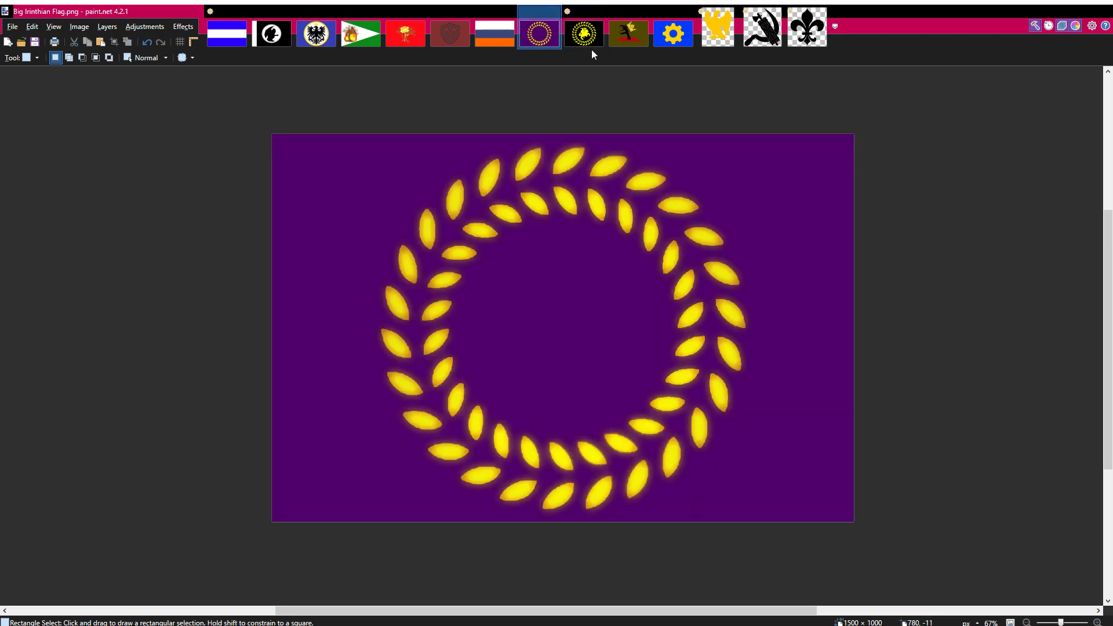
View the Untitled image and the Big Kurgur Flag, and mark out a tall strip over the latter's claw and lightning with a temporary selection
click(236, 48)
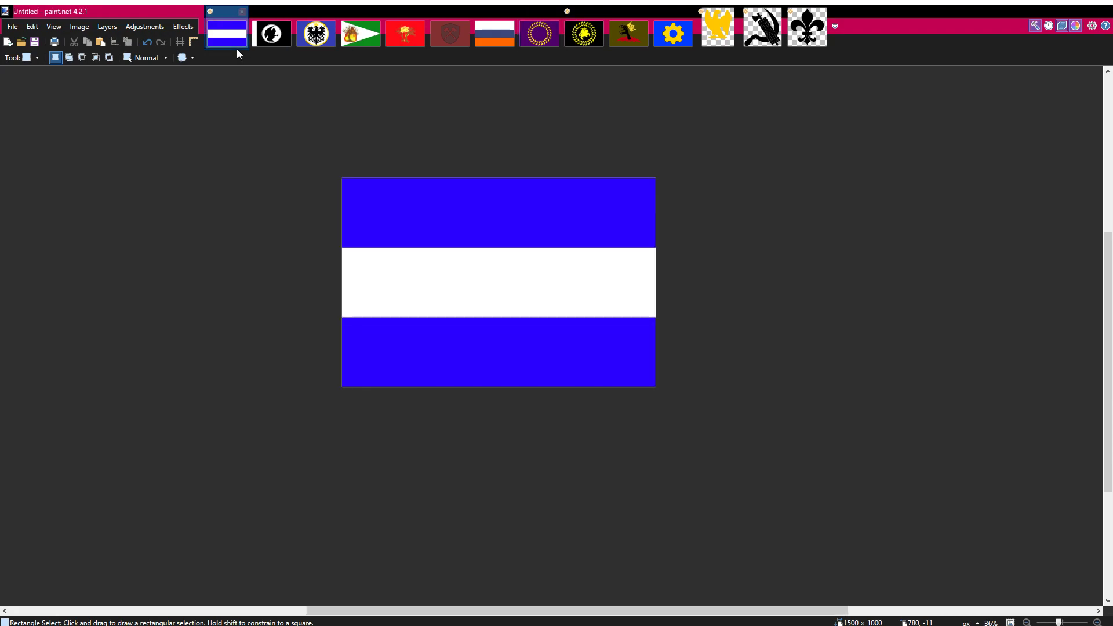
key(alt+Tab)
key(alt+Tab)
click(631, 29)
key(alt+Tab)
key(alt+Tab)
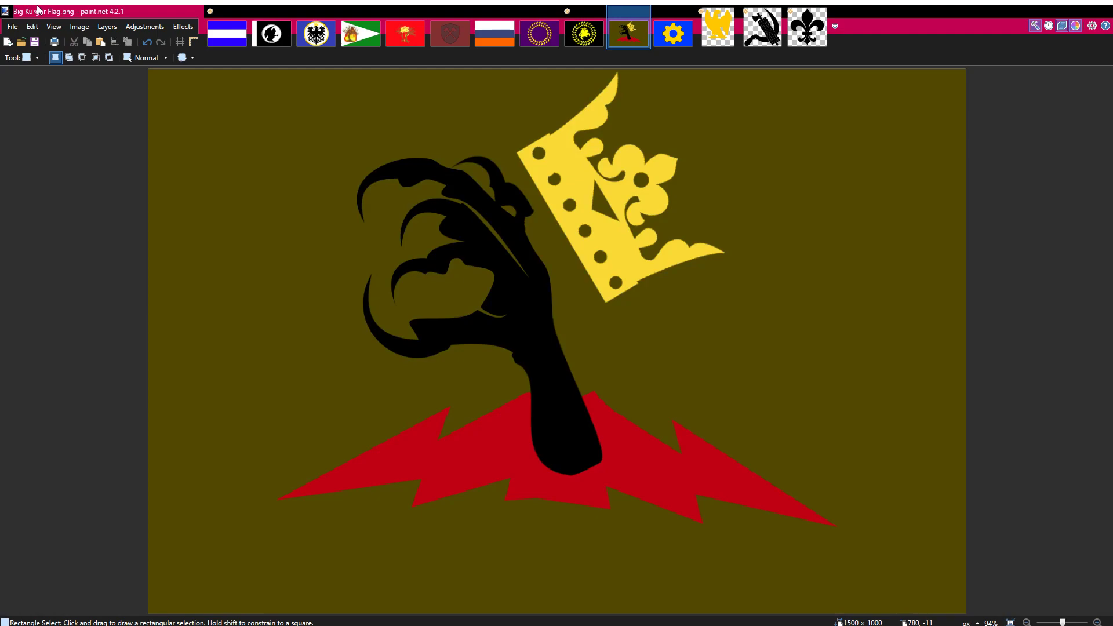
drag(297, 144, 417, 584)
click(427, 572)
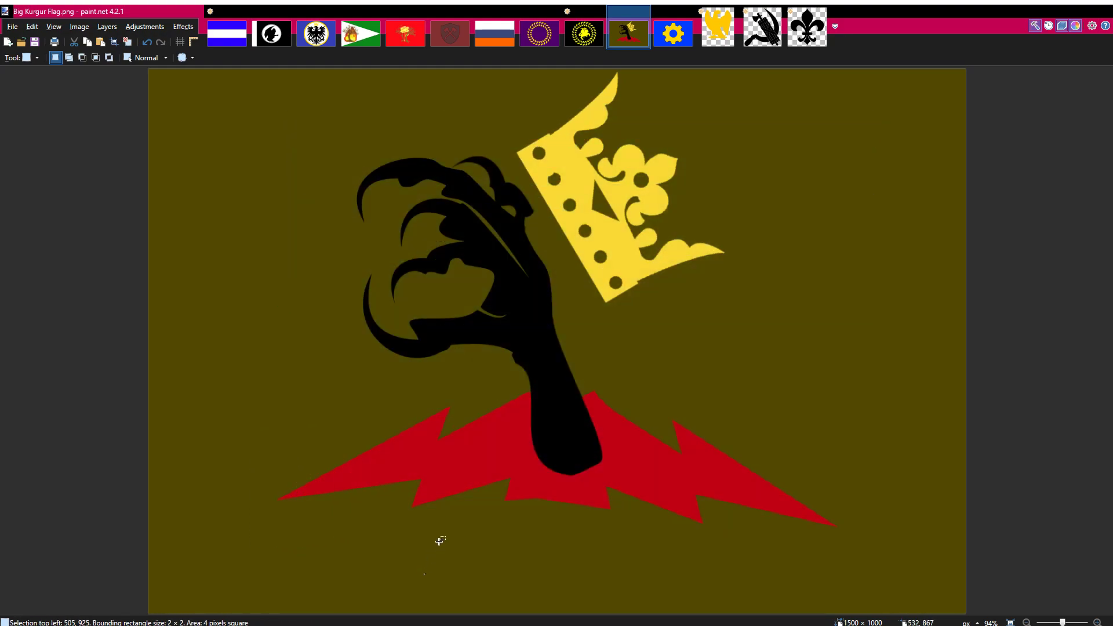
click(374, 560)
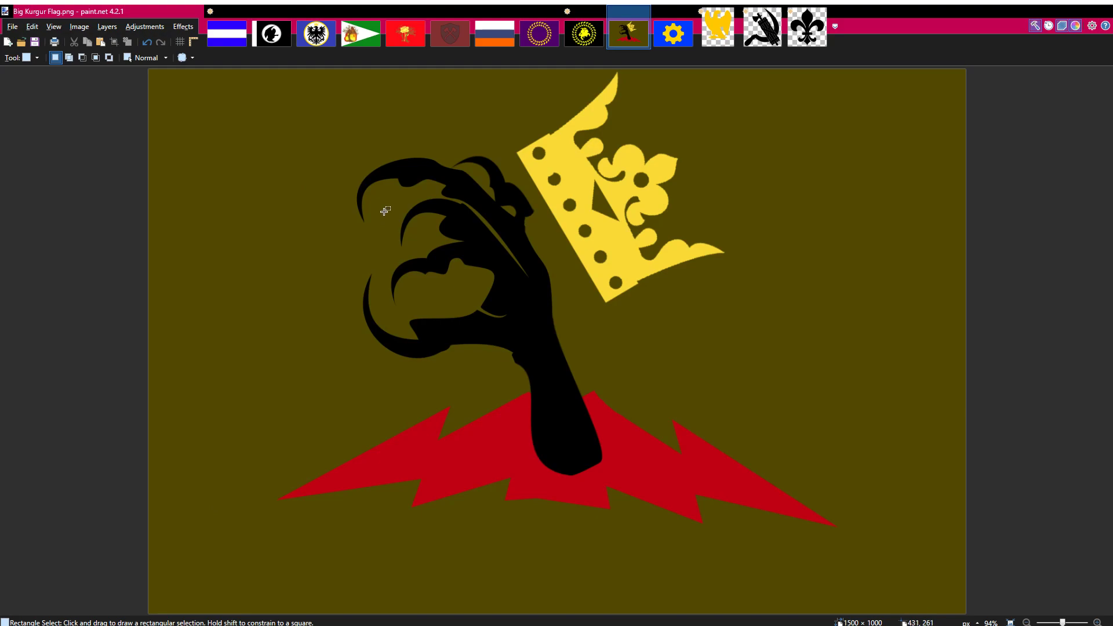
Mark out the black claw and the yellow crown on the Big Kurgur Flag with temporary rectangular selections
drag(288, 106, 653, 492)
click(722, 411)
drag(313, 405, 298, 165)
click(840, 529)
drag(424, 396, 427, 400)
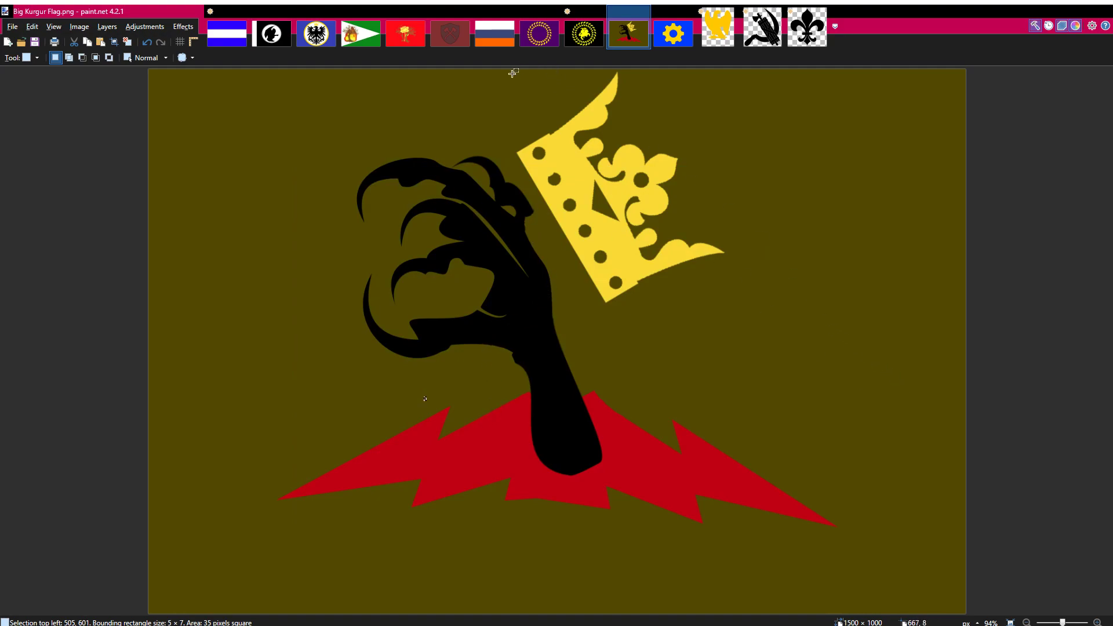
drag(510, 75, 782, 377)
click(667, 272)
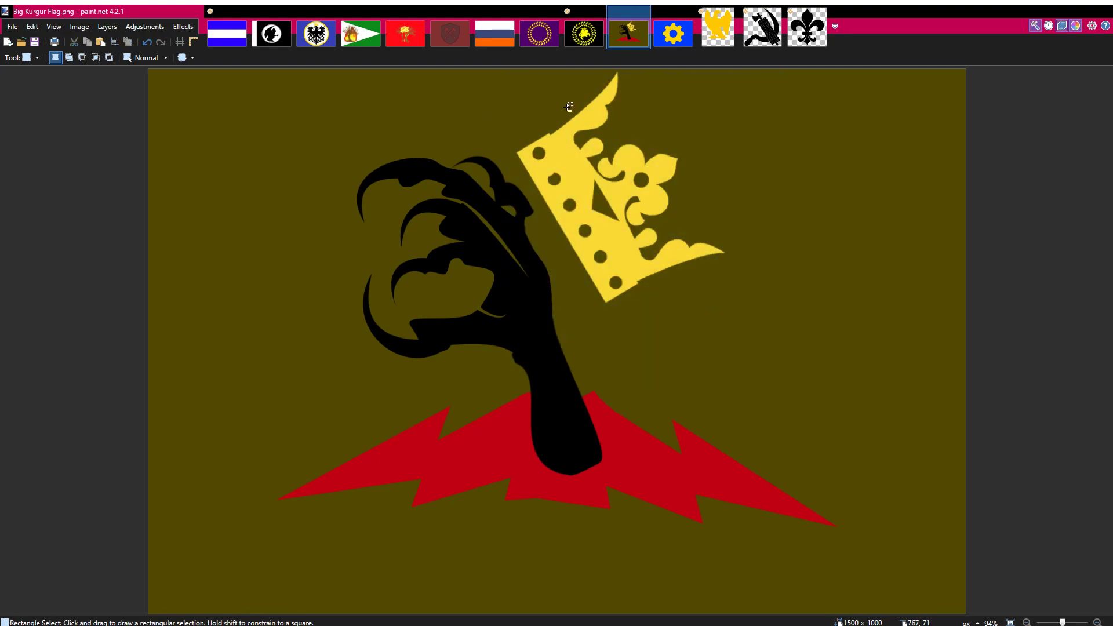
Open Big Kurgur Flag Theocratic.png, place it next to the Big Kurgur Flag in the image list, and close it after viewing
key(alt+Tab)
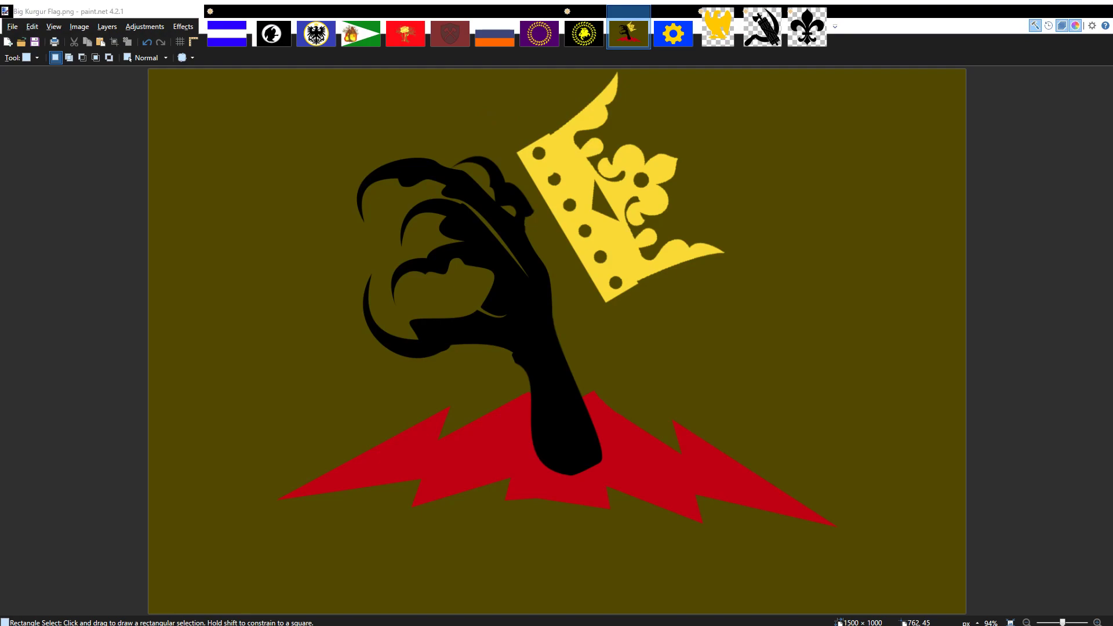
double_click(790, 144)
drag(855, 25, 675, 27)
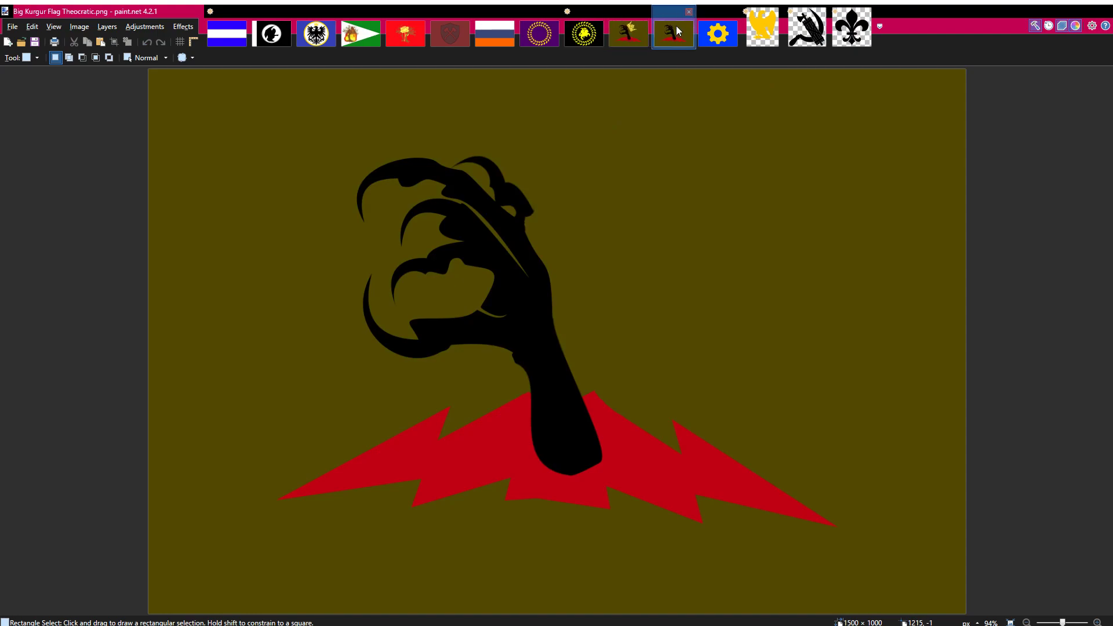
click(689, 12)
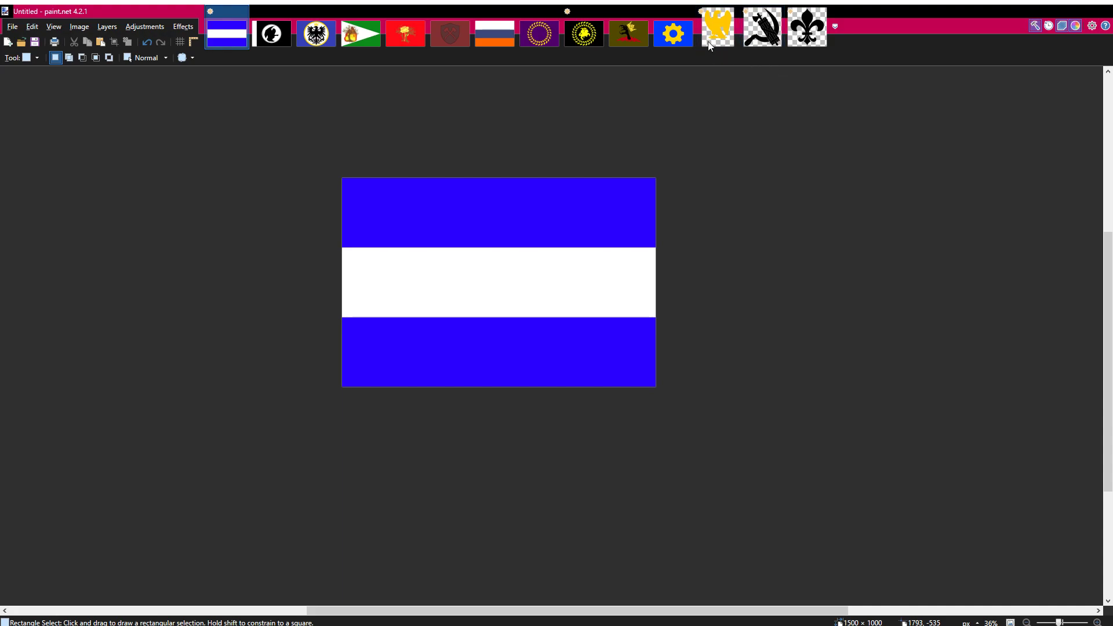
View the yellow eagle, the black fleur-de-lis and the fasces-and-sickle emblem images
click(724, 40)
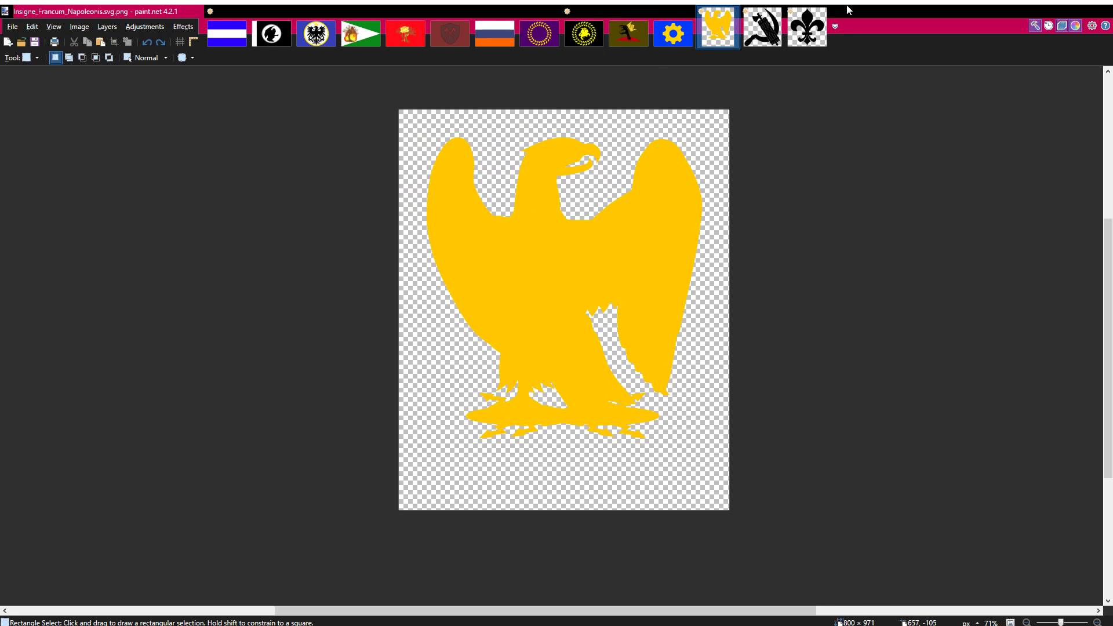
click(799, 28)
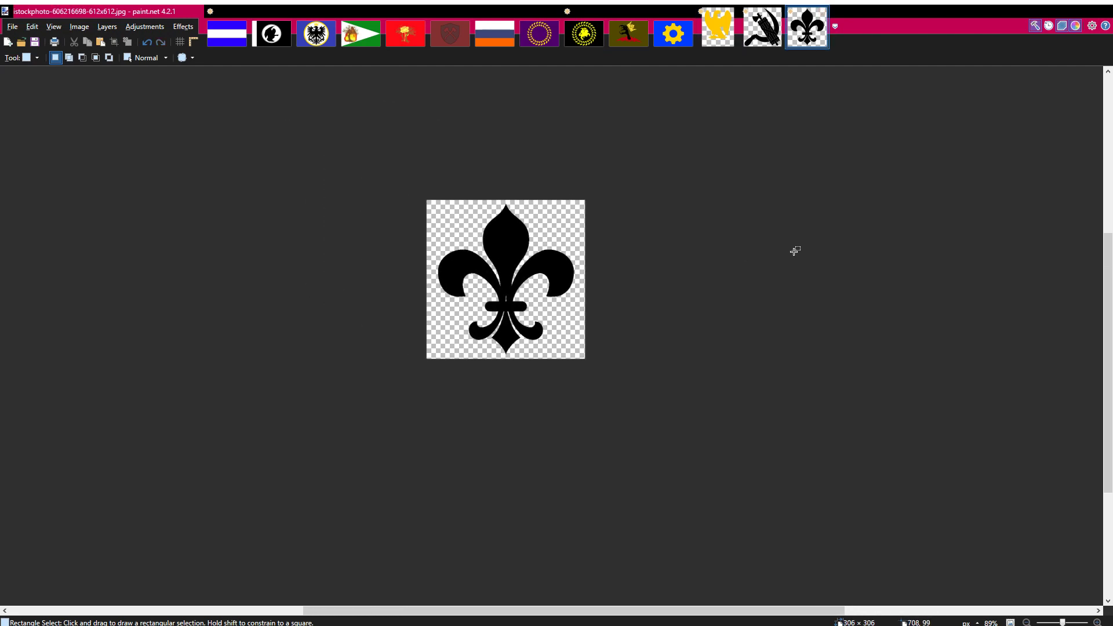
click(763, 42)
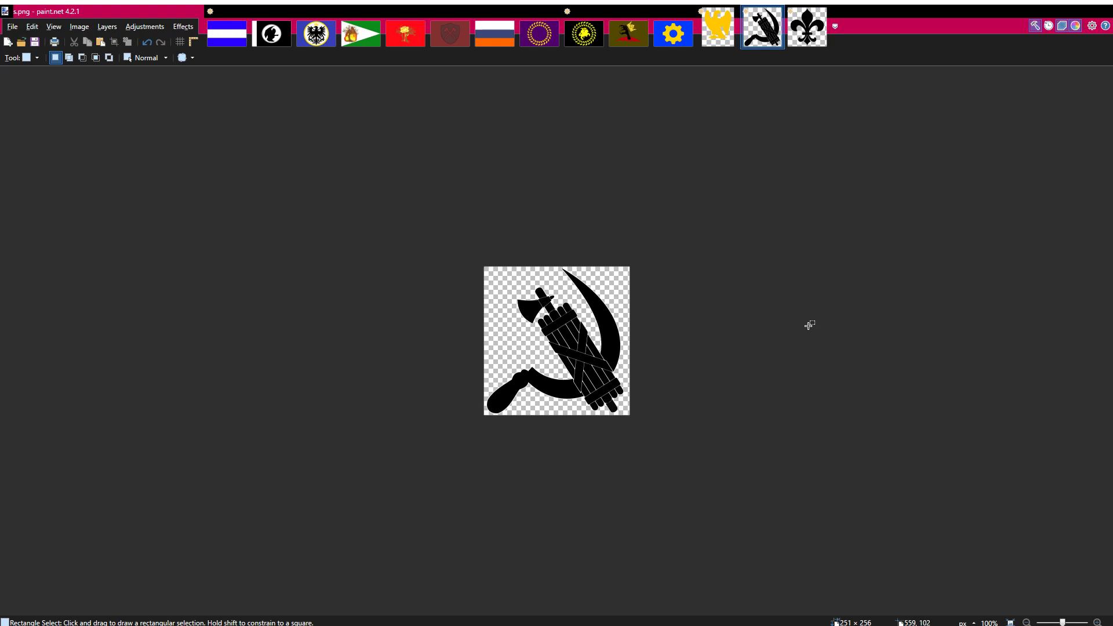
Copy the yellow eagle emblem, paste it centred on the blue-white-blue flag in the Untitled image, and deselect it
click(729, 34)
key(ctrl+c)
click(227, 34)
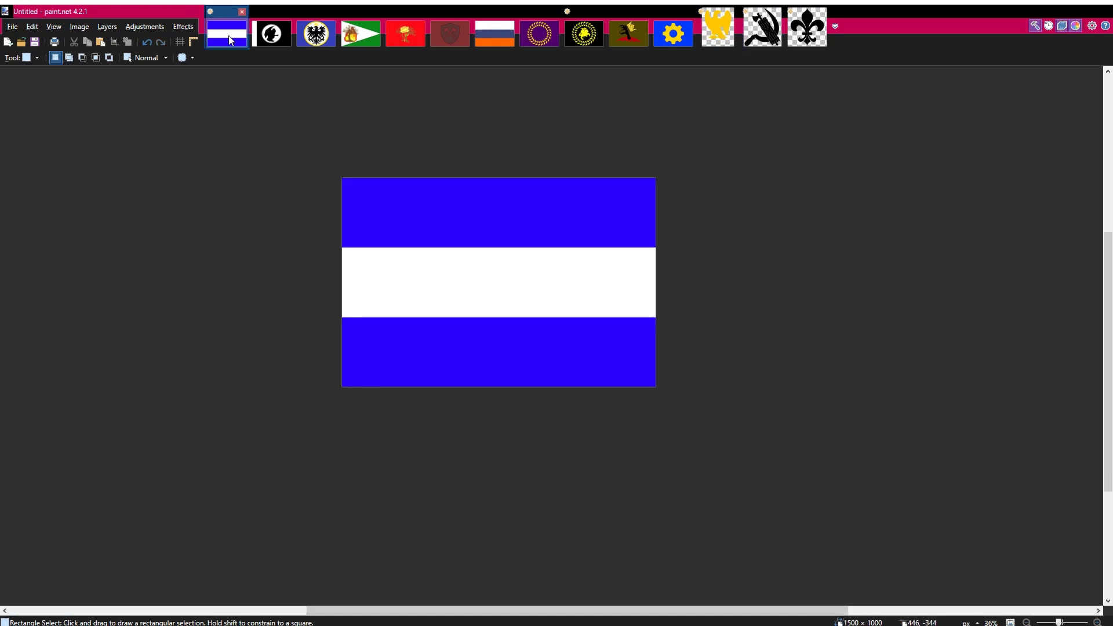
key(ctrl+v)
key(ctrl+z)
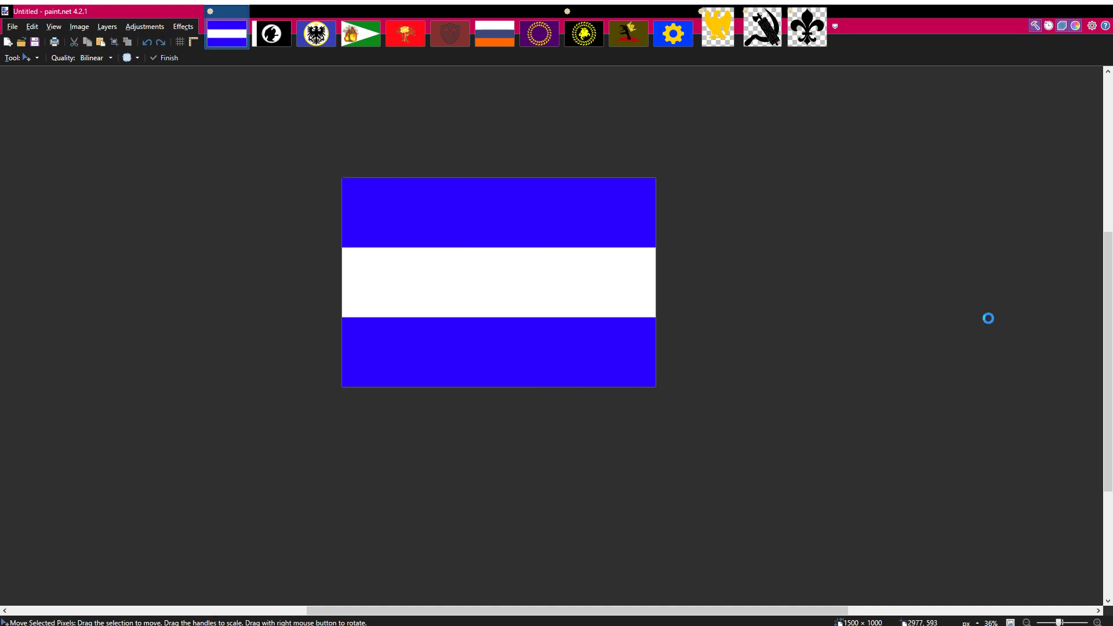
key(ctrl+v)
key(s)
click(201, 203)
click(212, 168)
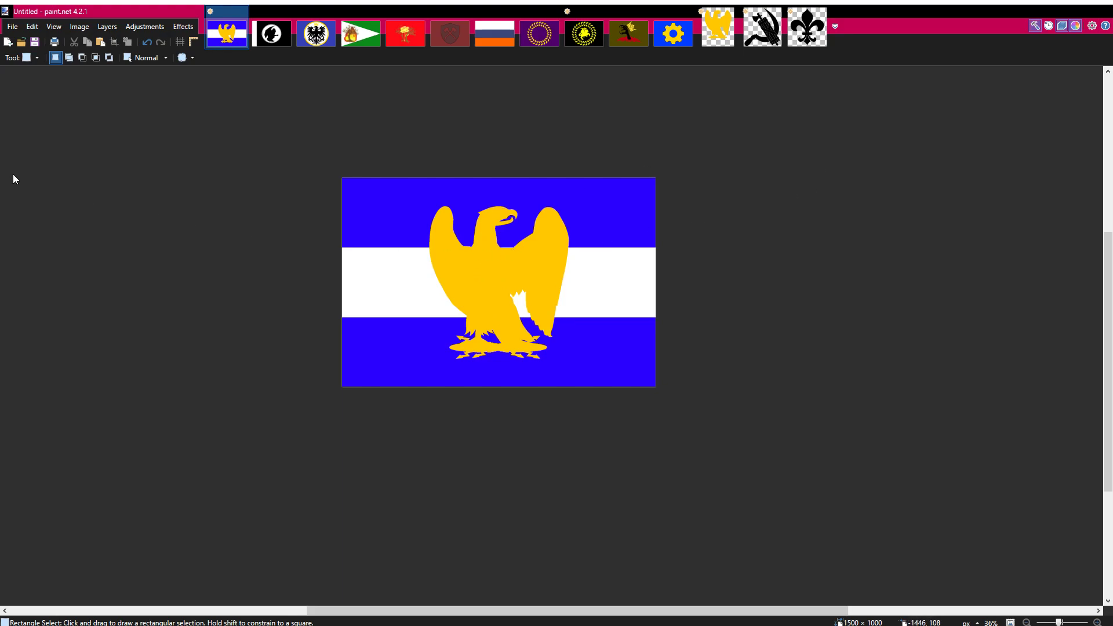
key(m)
drag(226, 201, 298, 234)
key(ctrl+z)
Examine the yellow eagle's placement over the flag's stripes at several magnifications
ctrl+scroll(510, 283, up, 2)
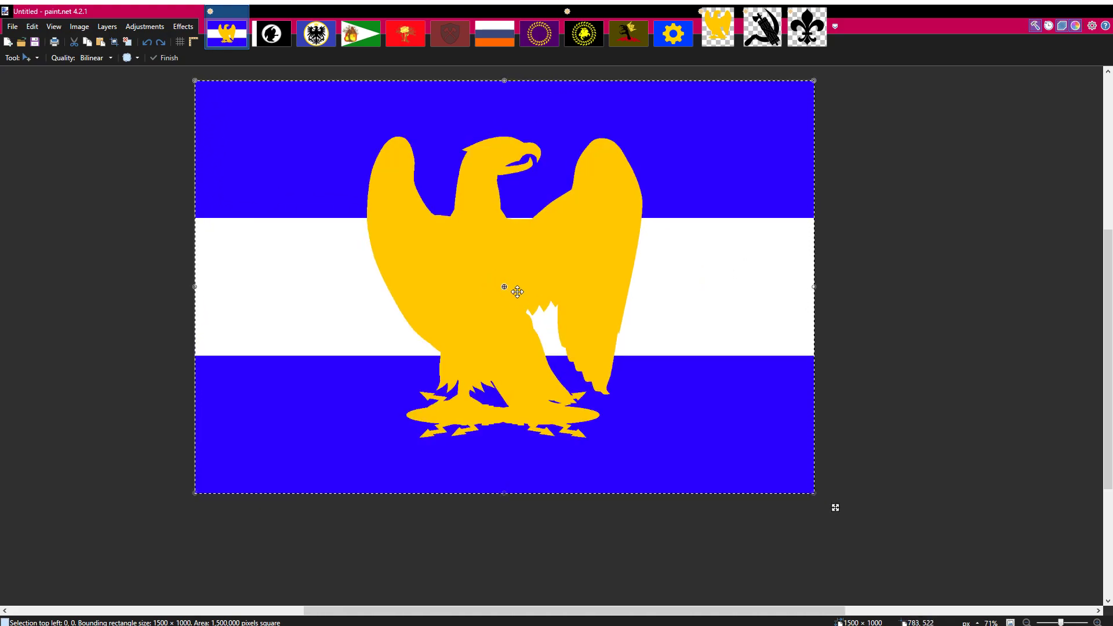
scroll(556, 360, down, 3)
scroll(450, 298, up, 4)
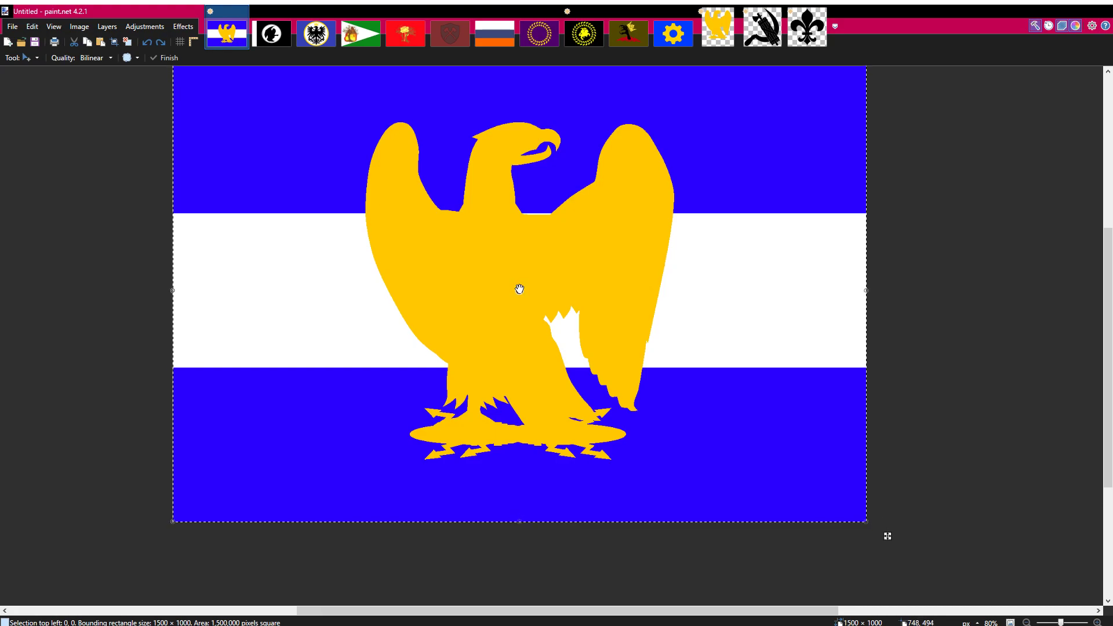
scroll(518, 291, down, 3)
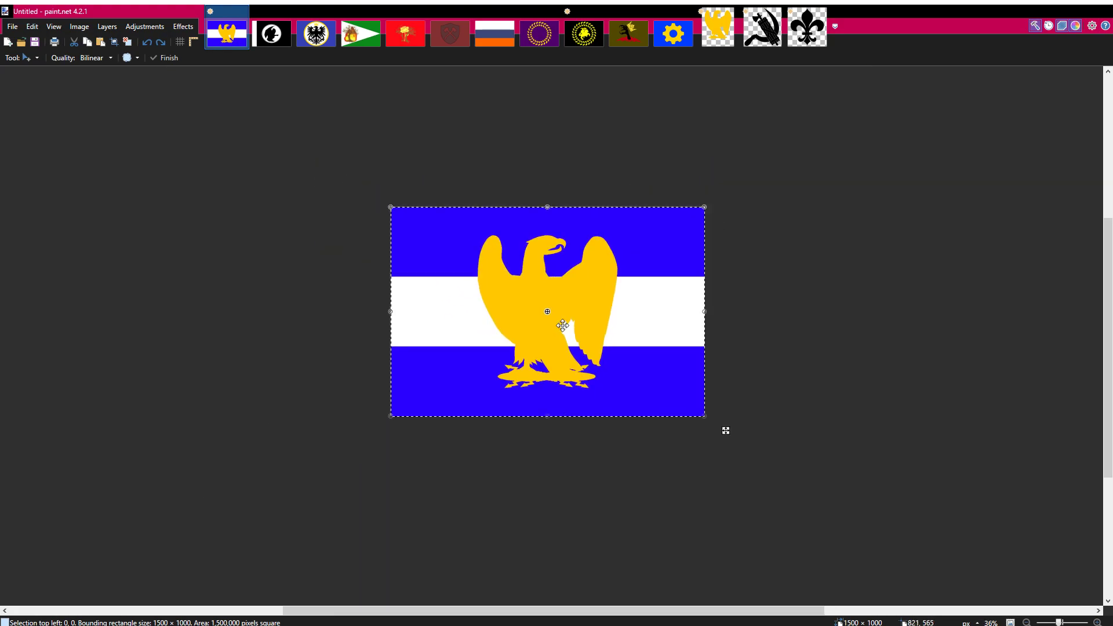
scroll(544, 311, up, 2)
scroll(212, 232, down, 3)
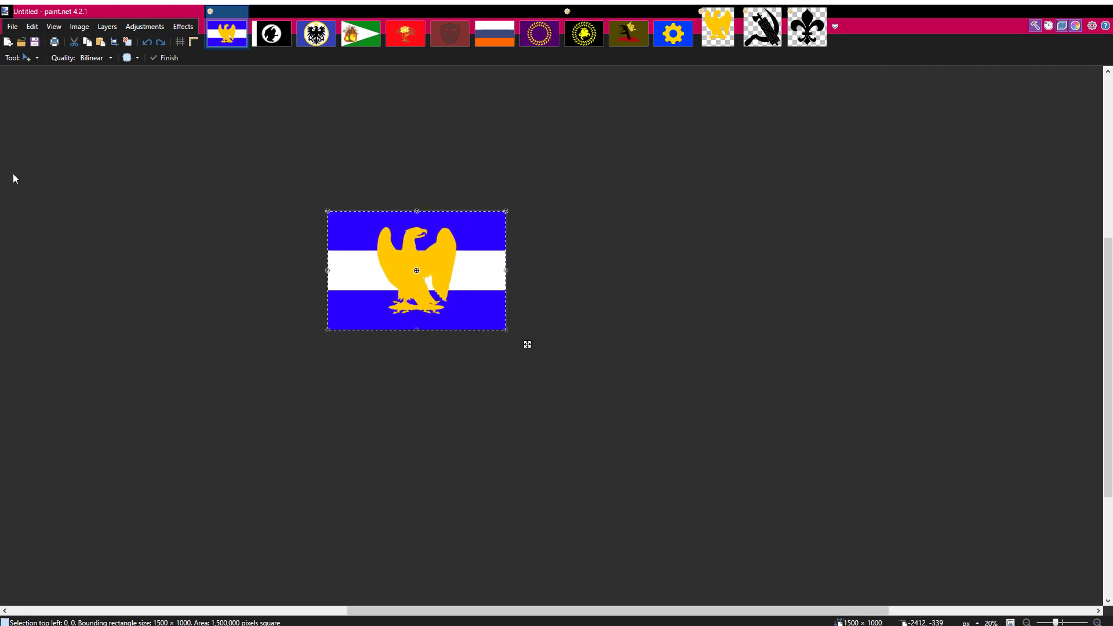
key(s)
scroll(603, 168, up, 2)
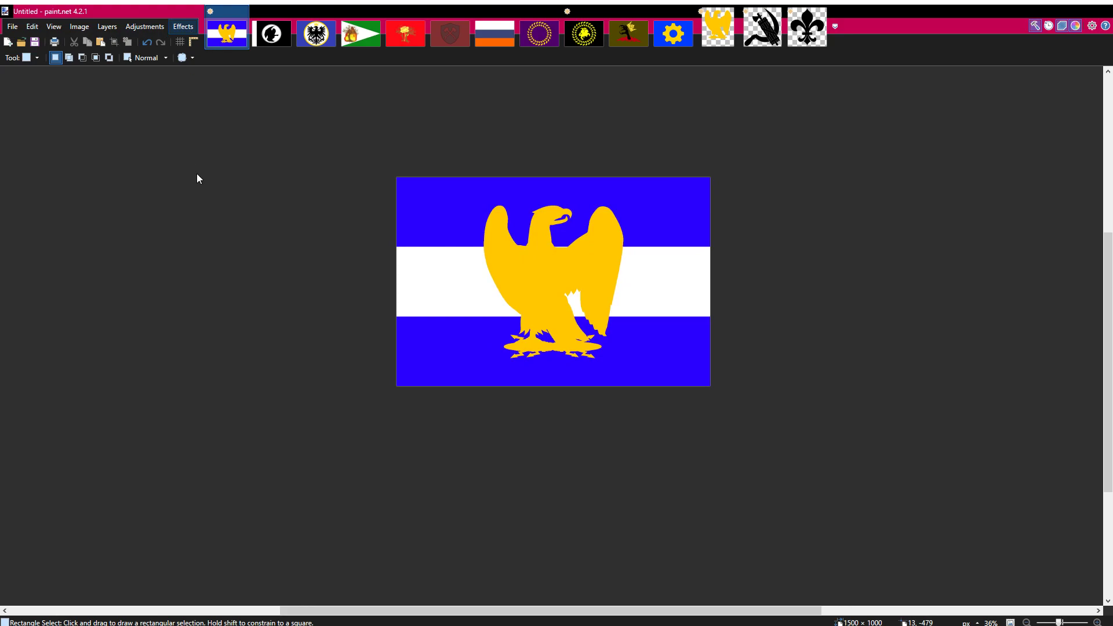
scroll(596, 281, up, 2)
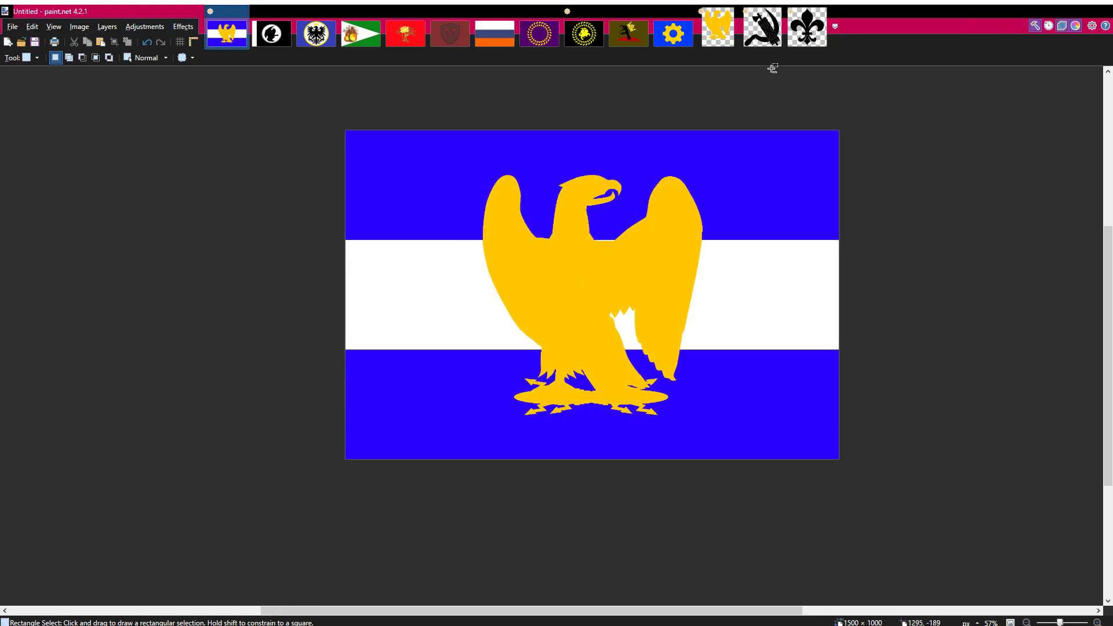
key(alt+Tab)
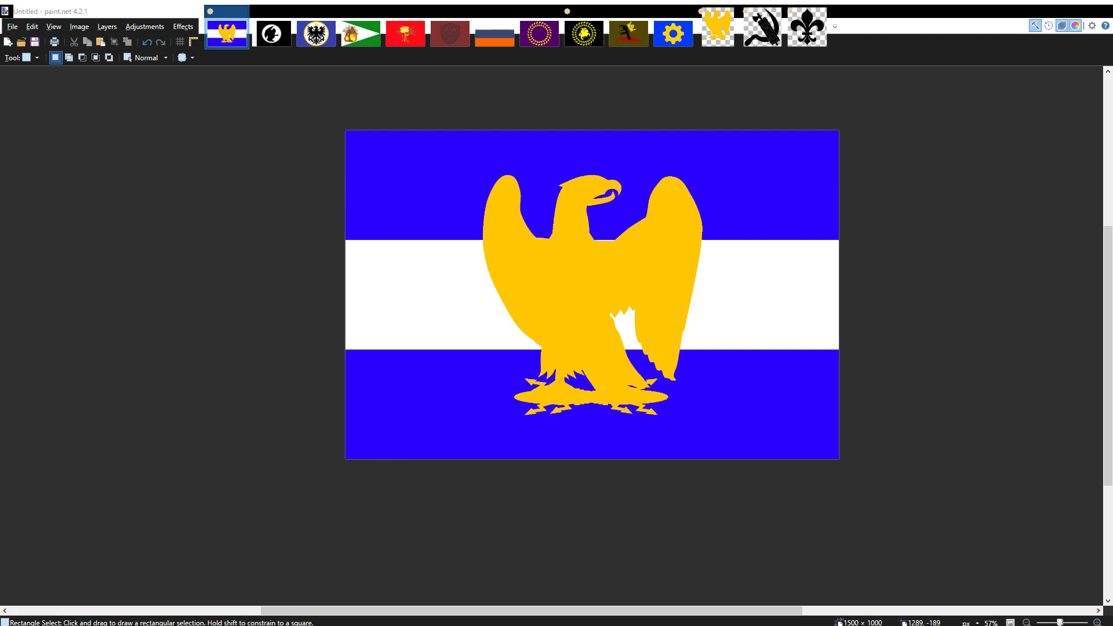
key(alt+Tab)
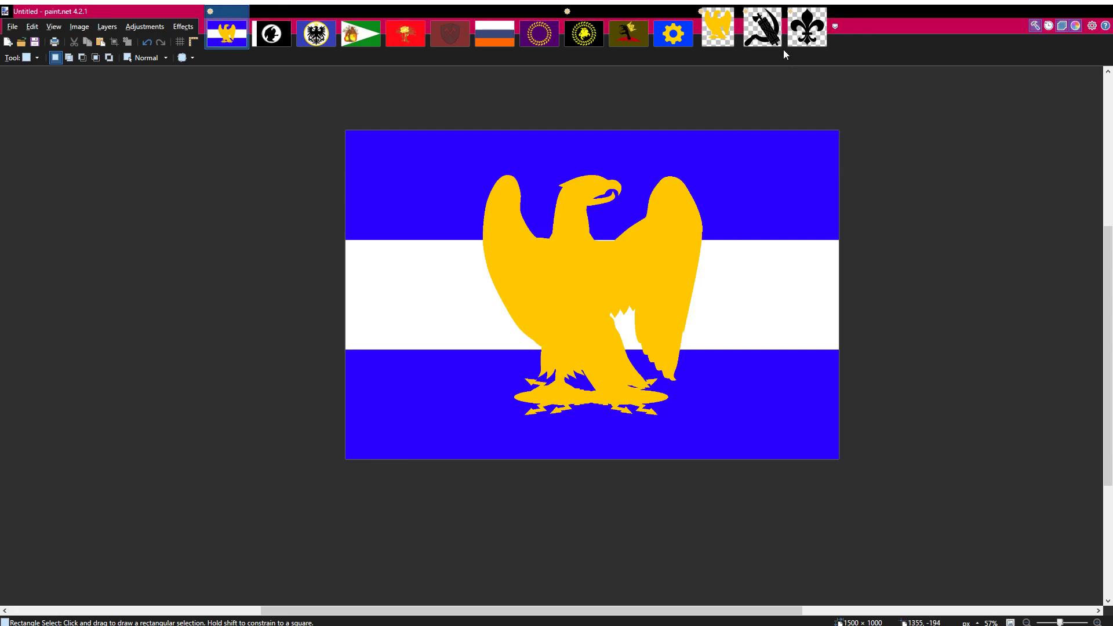
Paste the fasces-and-sickle emblem into the Untitled flag and place it on the white stripe left of the eagle, at about 70, 363
click(768, 41)
click(235, 42)
drag(930, 206, 874, 172)
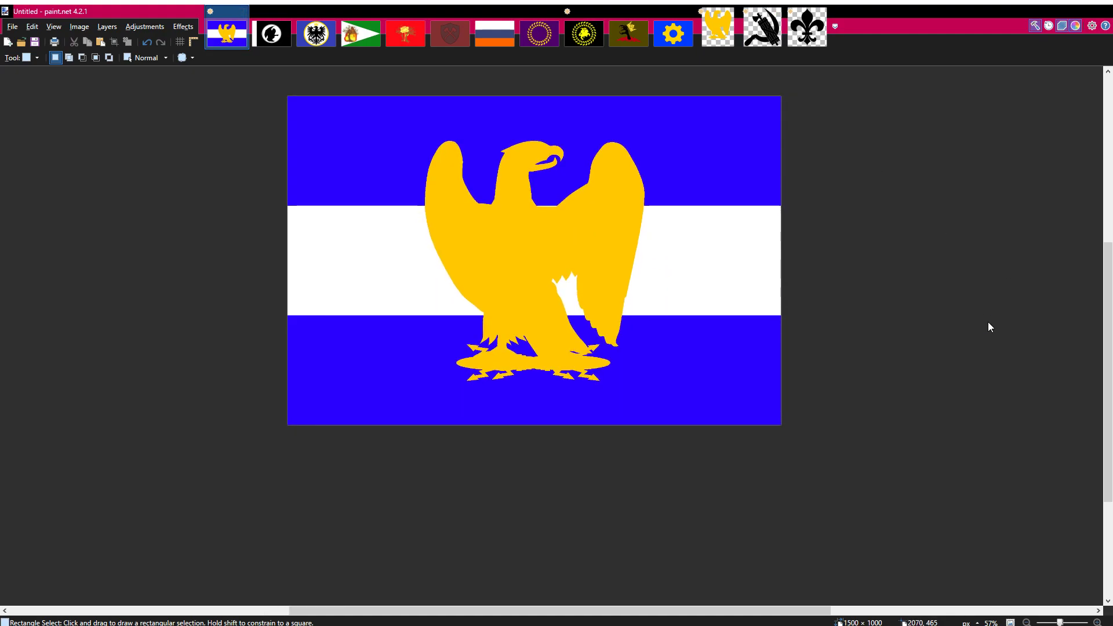
key(ctrl+v)
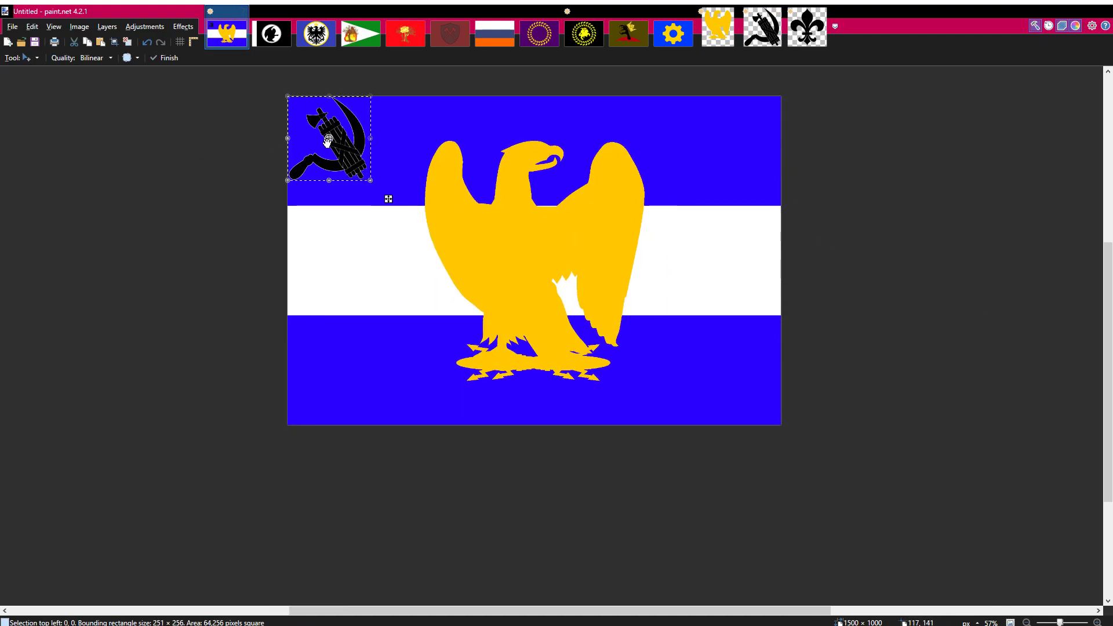
drag(345, 148, 373, 275)
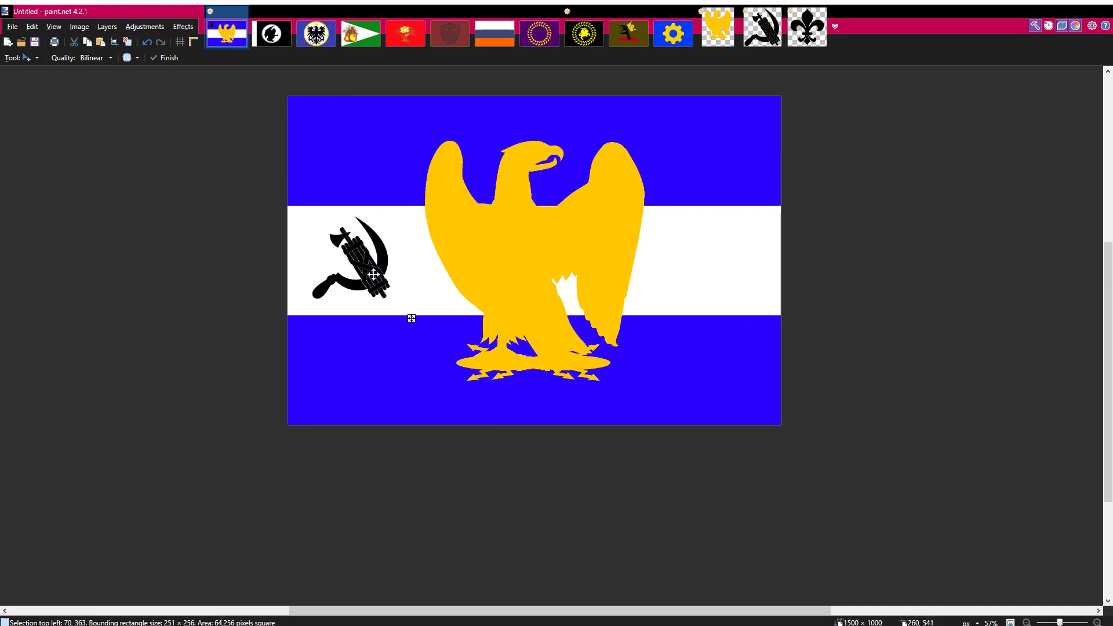
Deselect the fasces-and-sickle emblem, select the full white stripe of the flag, and centre the emblem vertically within it
click(19, 168)
click(150, 197)
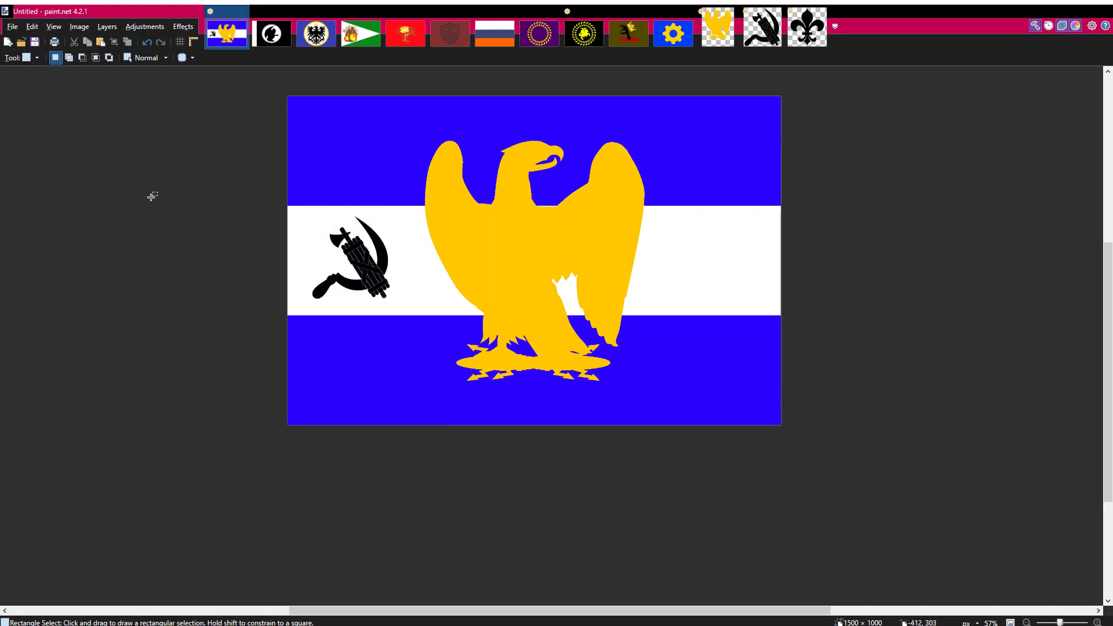
click(9, 205)
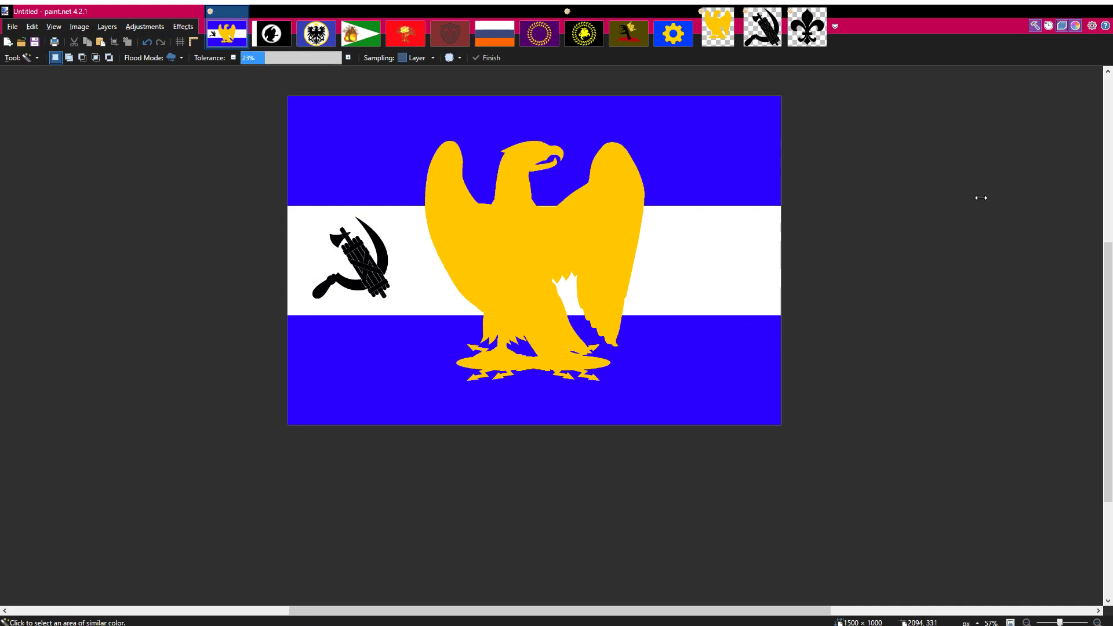
click(763, 263)
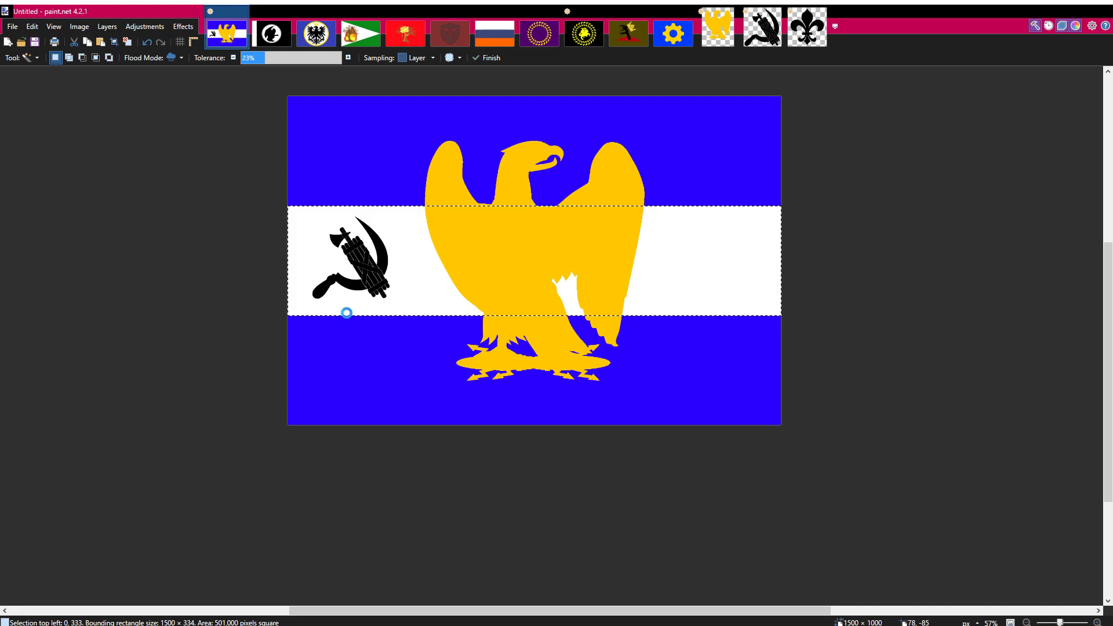
scroll(408, 288, up, 3)
key(s)
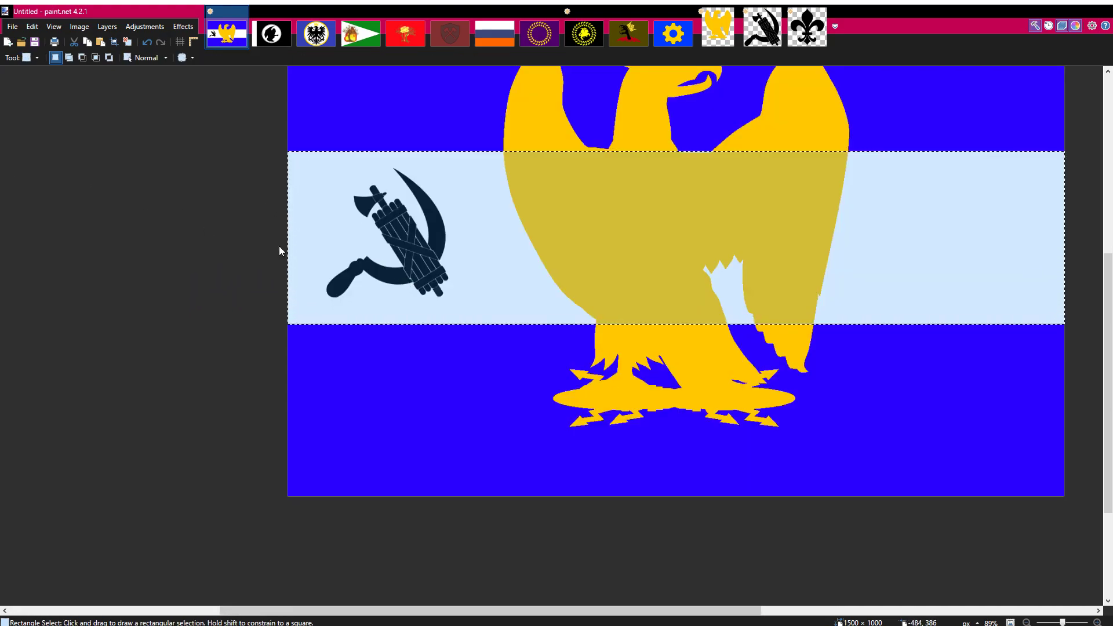
scroll(429, 349, down, 3)
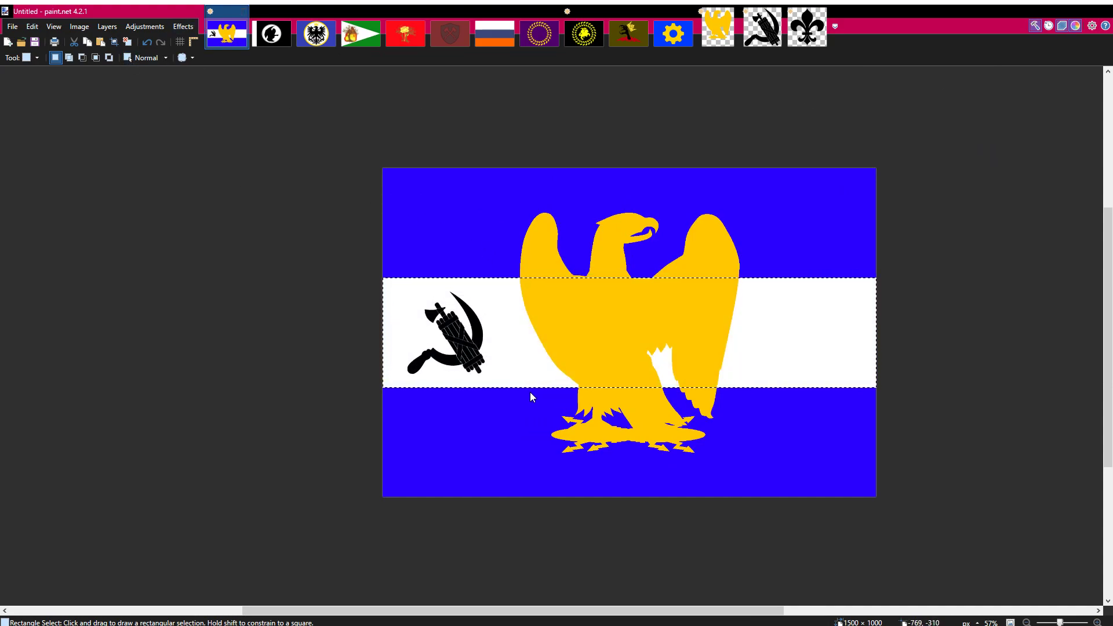
Select the flag's left part around the fasces-and-sickle emblem, about 476 × 1000 px
drag(378, 166, 525, 530)
scroll(559, 507, up, 6)
scroll(564, 520, down, 5)
scroll(565, 525, up, 3)
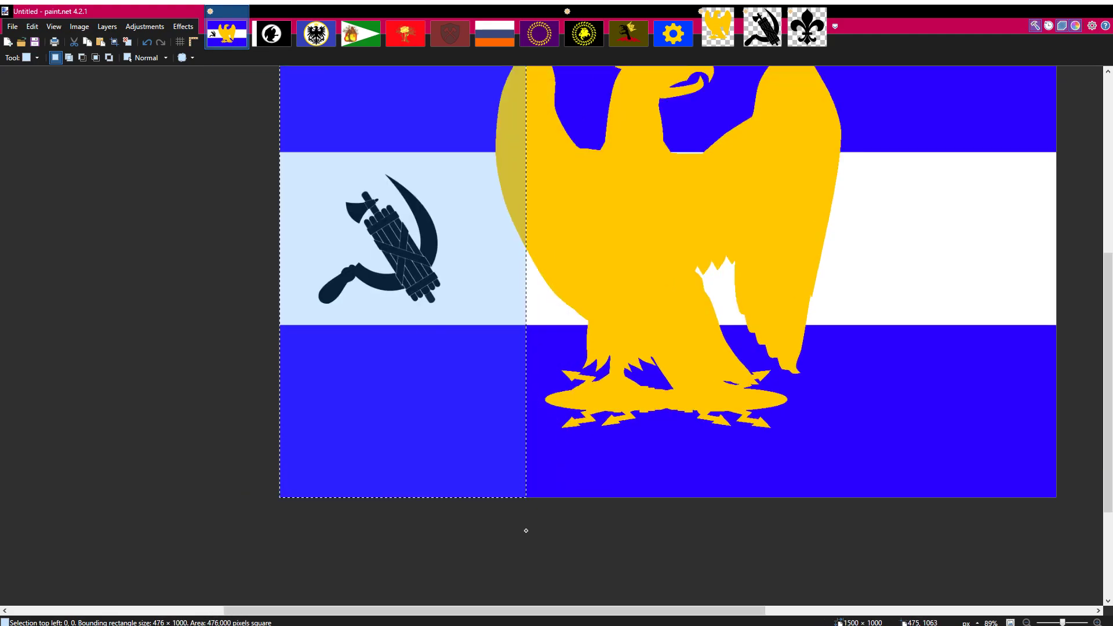
Select a 1400 × 1000 px area from the flag's left edge and align the fasces-and-sickle emblem to the area's right side
scroll(515, 505, down, 4)
drag(766, 535, 653, 474)
scroll(443, 302, up, 3)
scroll(400, 186, up, 4)
scroll(379, 181, down, 5)
scroll(404, 166, up, 3)
scroll(457, 167, down, 3)
scroll(270, 310, down, 2)
scroll(820, 608, up, 4)
scroll(655, 624, left, 10)
scroll(671, 584, down, 5)
scroll(935, 568, up, 3)
scroll(936, 567, up, 3)
scroll(1041, 546, up, 2)
scroll(853, 594, down, 5)
click(421, 251)
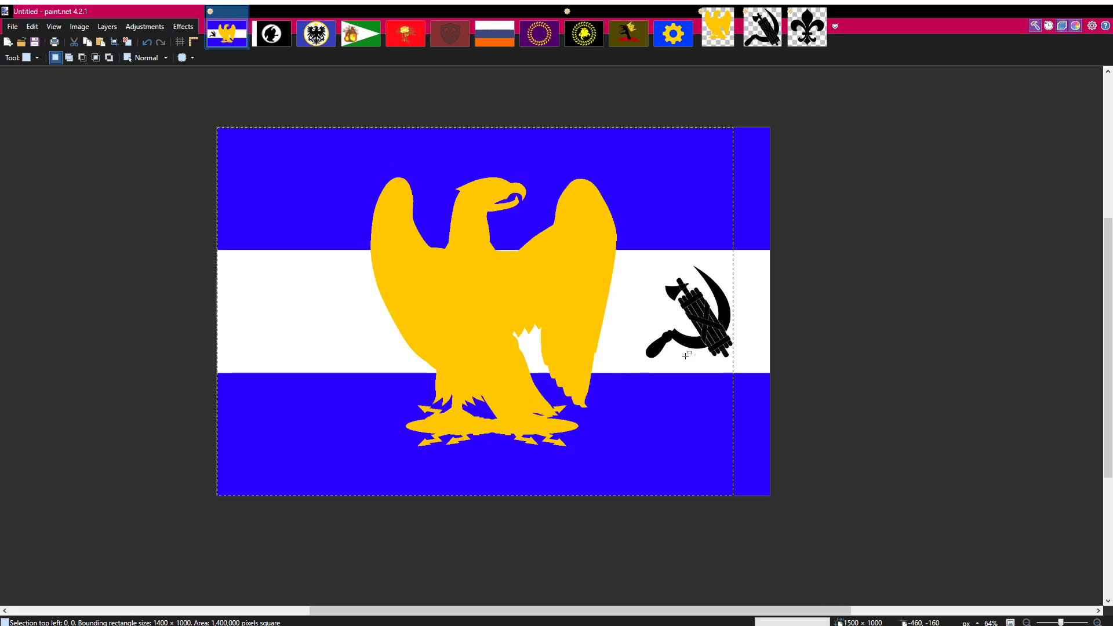
Examine closely how the fasces-and-sickle emblem meets the right edge of the selection
scroll(603, 322, up, 5)
scroll(650, 360, up, 2)
scroll(723, 371, down, 5)
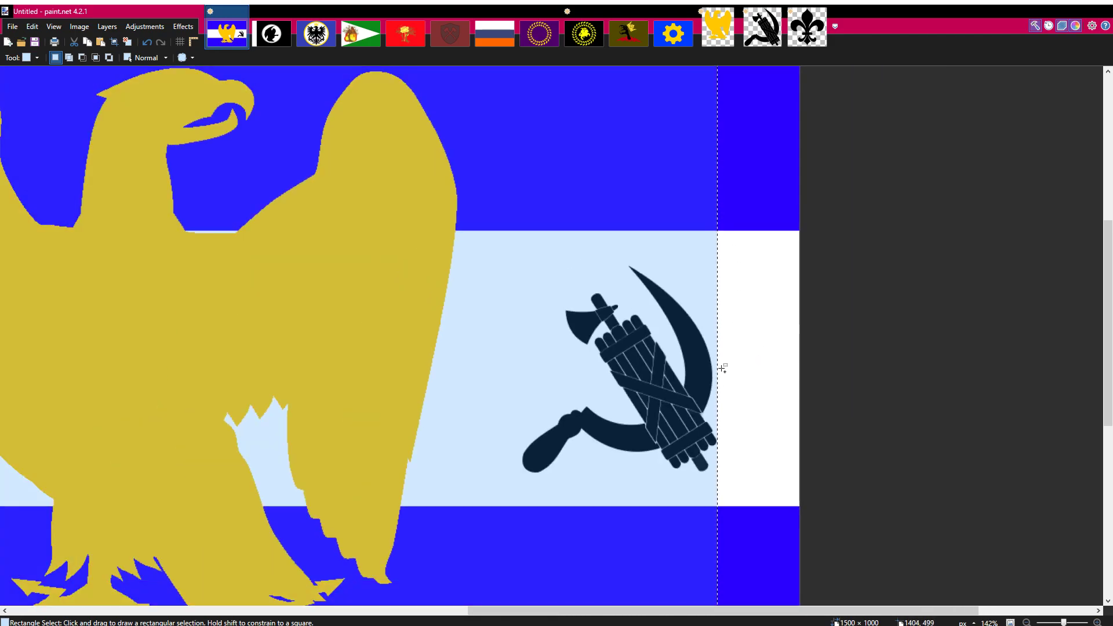
scroll(596, 194, up, 5)
scroll(539, 205, up, 7)
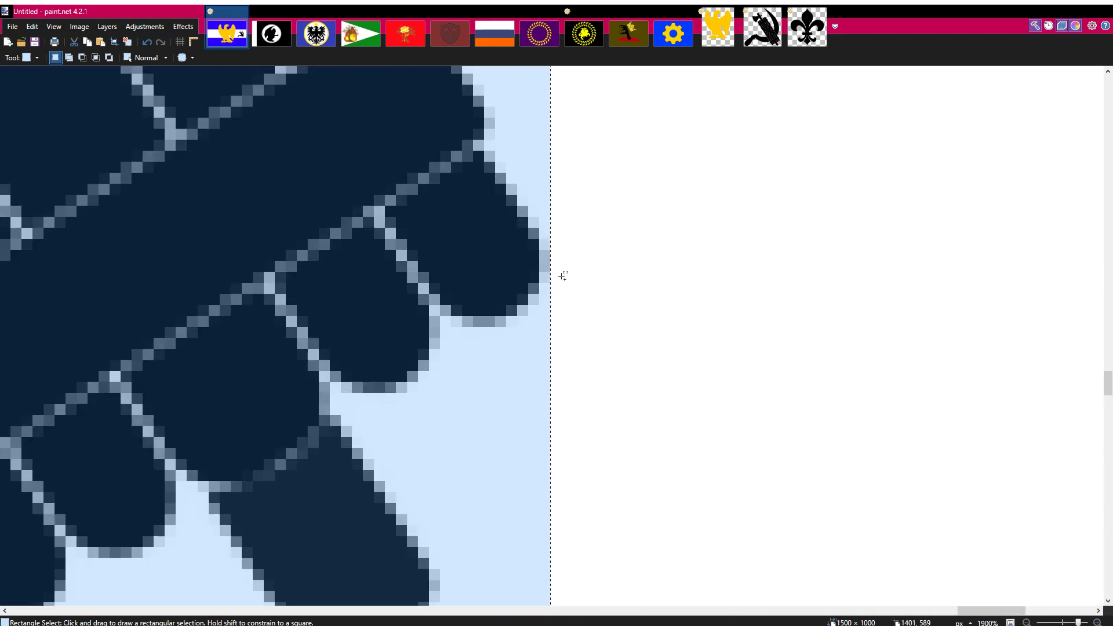
scroll(524, 366, down, 10)
scroll(568, 242, up, 3)
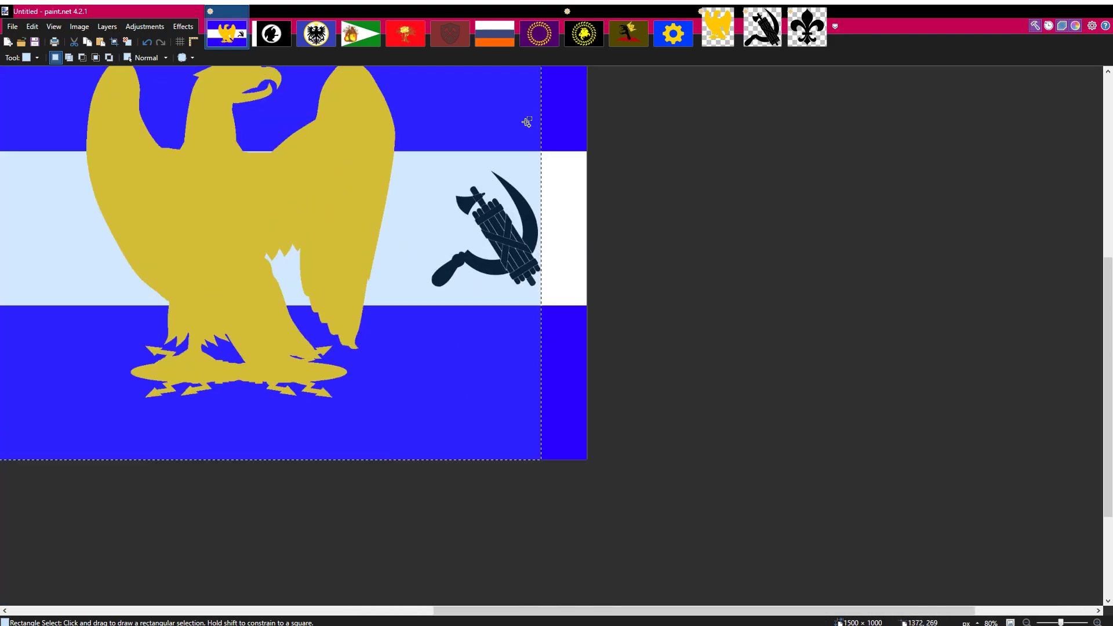
Try a rectangular selection of about 287 × 281 px in the flag's upper-left corner, and deselect it
click(206, 176)
scroll(382, 224, up, 3)
scroll(563, 232, up, 3)
click(401, 281)
scroll(440, 301, down, 4)
scroll(494, 260, up, 3)
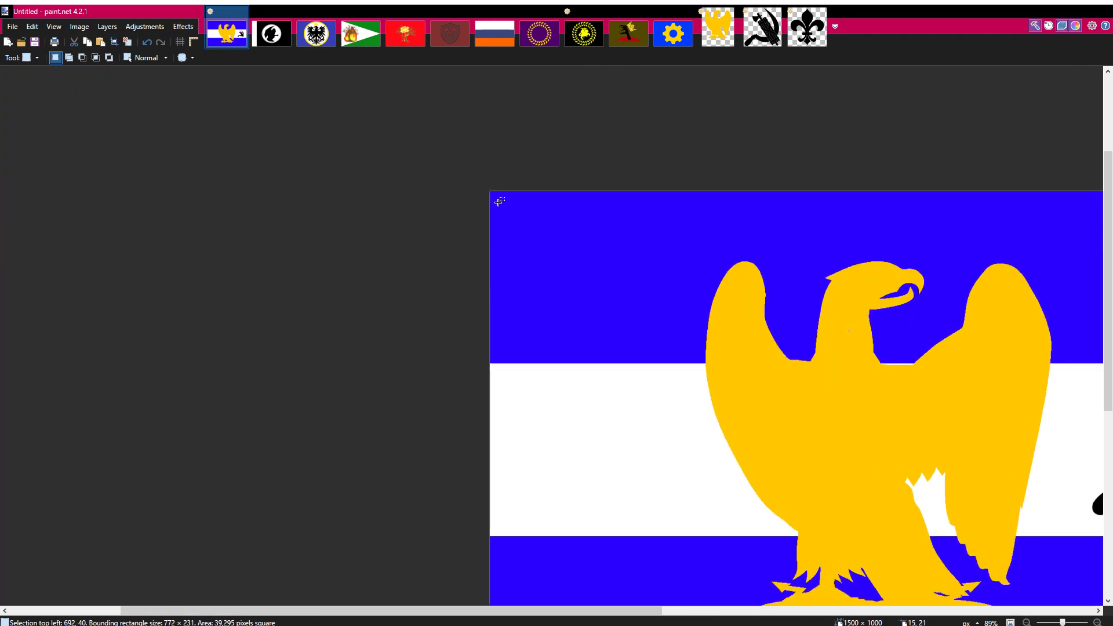
drag(518, 210, 671, 344)
drag(466, 172, 249, 37)
scroll(350, 124, down, 1)
scroll(417, 168, up, 3)
scroll(490, 203, down, 1)
scroll(491, 202, down, 2)
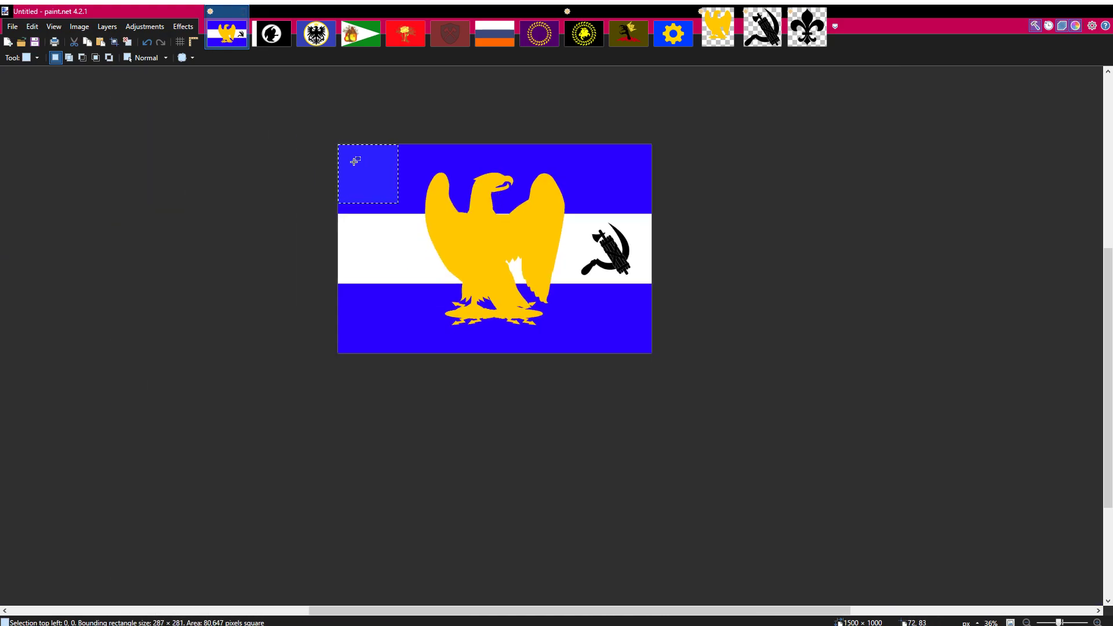
scroll(241, 144, up, 1)
click(394, 189)
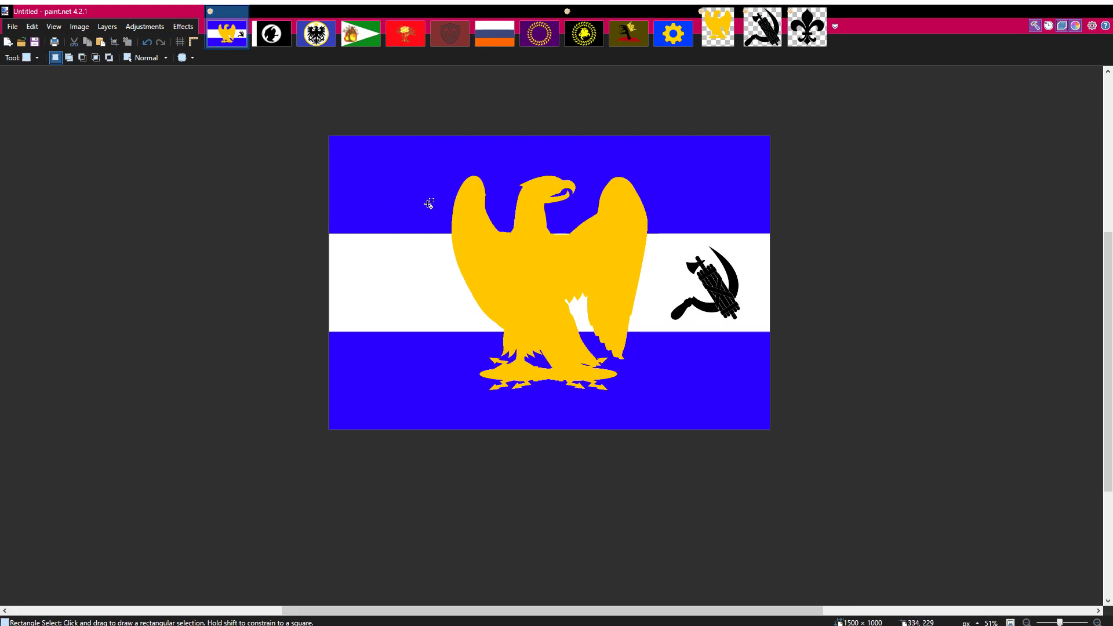
Copy the fasces-and-sickle emblem from its own image and paste it into the Untitled flag over the eagle, at about 660, 351
click(762, 27)
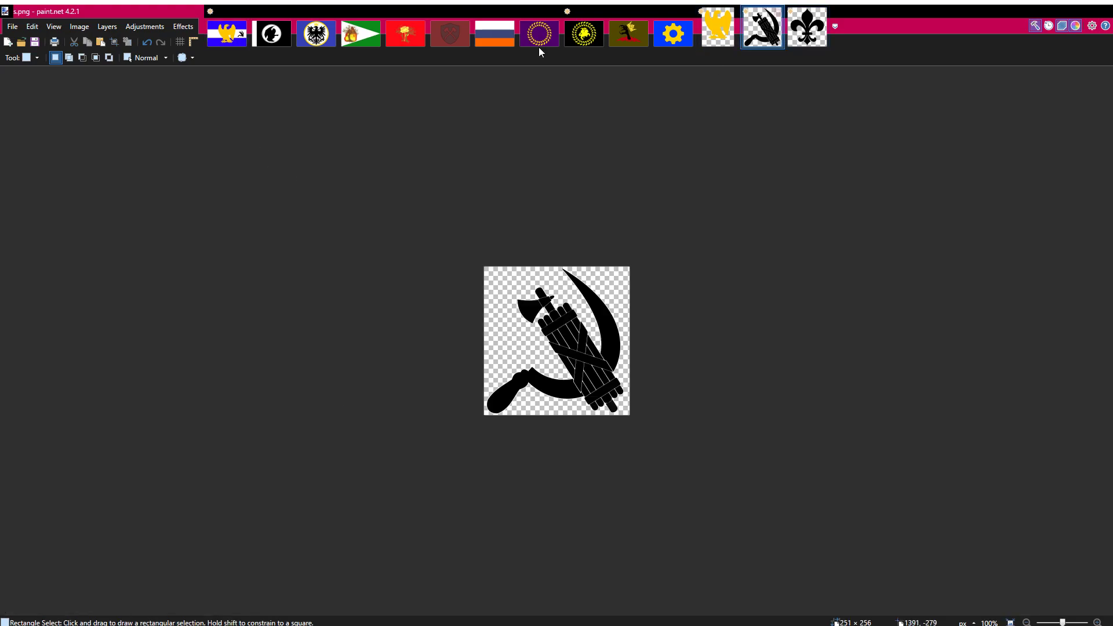
click(222, 33)
key(ctrl+v)
drag(427, 227, 601, 319)
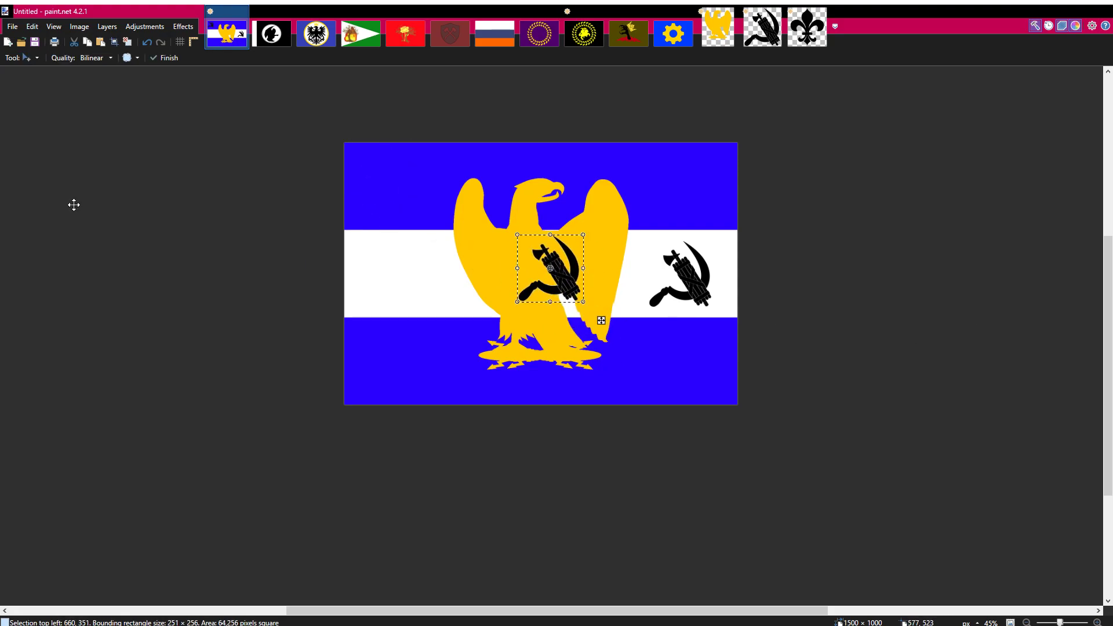
click(11, 164)
Select a 1400 × 1000 px area starting at 100, 0, align the second fasces-and-sickle emblem to its left side, and deselect
drag(798, 129, 402, 470)
scroll(355, 437, up, 5)
scroll(422, 462, up, 2)
scroll(402, 470, down, 3)
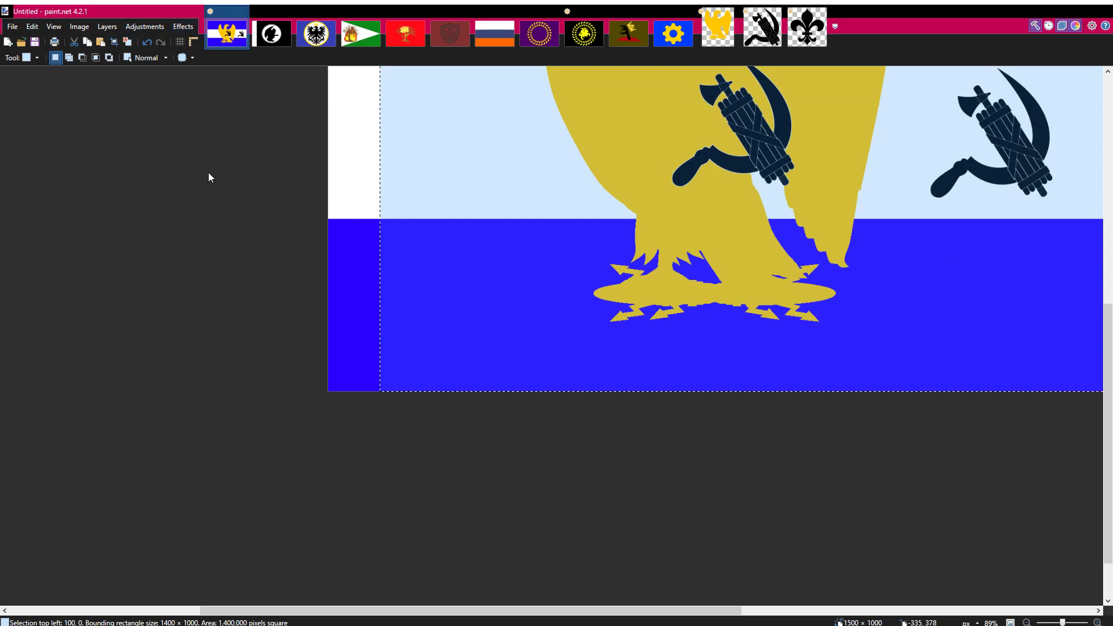
click(206, 172)
click(503, 334)
click(523, 387)
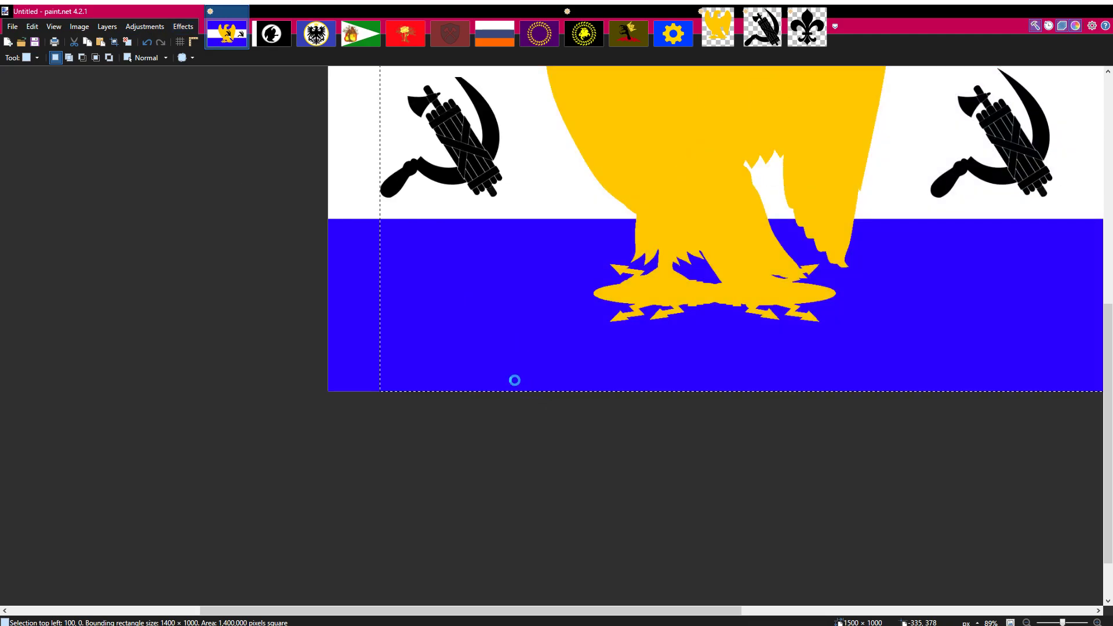
scroll(392, 268, down, 3)
click(179, 168)
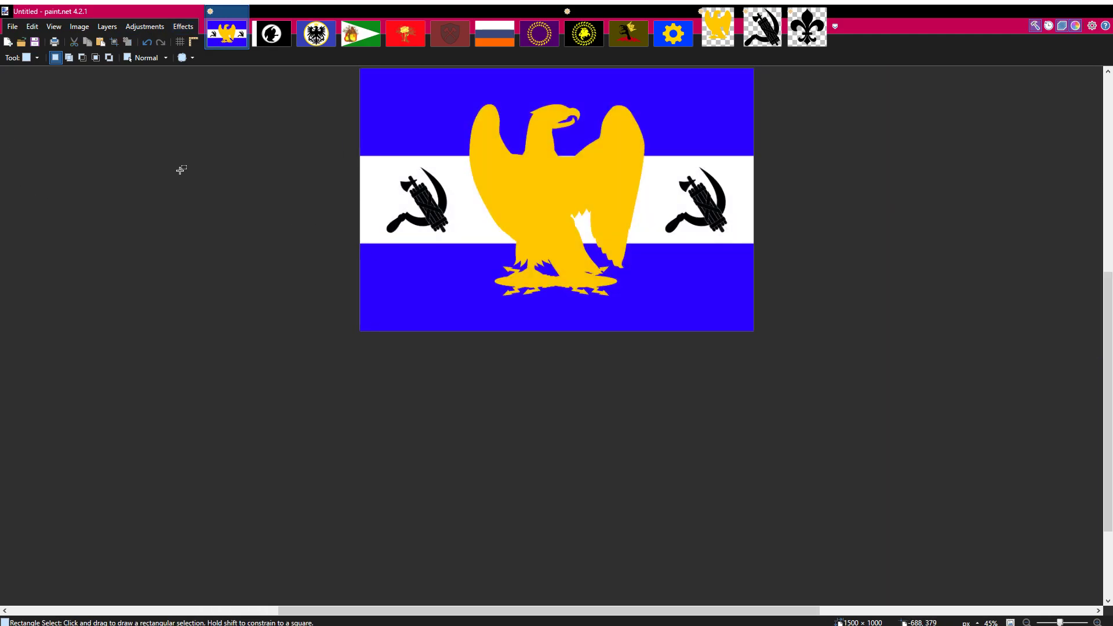
Copy the black fleur-de-lis, paste it into the Untitled flag, and move it over the eagle's body at about 525, 328
scroll(308, 248, down, 3)
scroll(314, 259, up, 1)
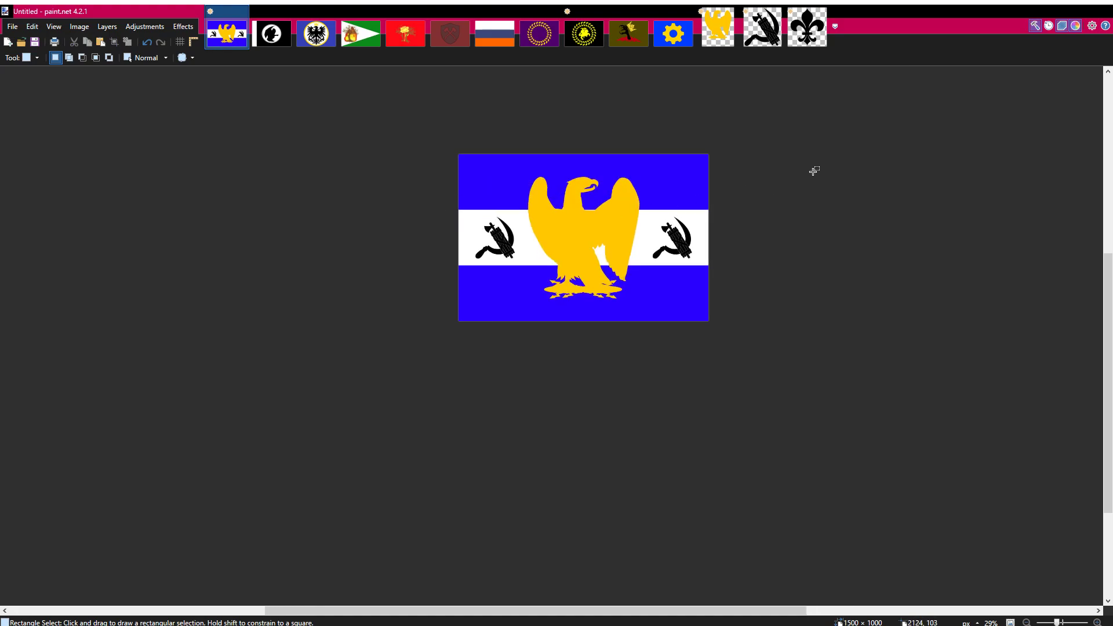
key(ctrl+shift+Tab)
click(235, 34)
key(ctrl+v)
scroll(522, 185, up, 3)
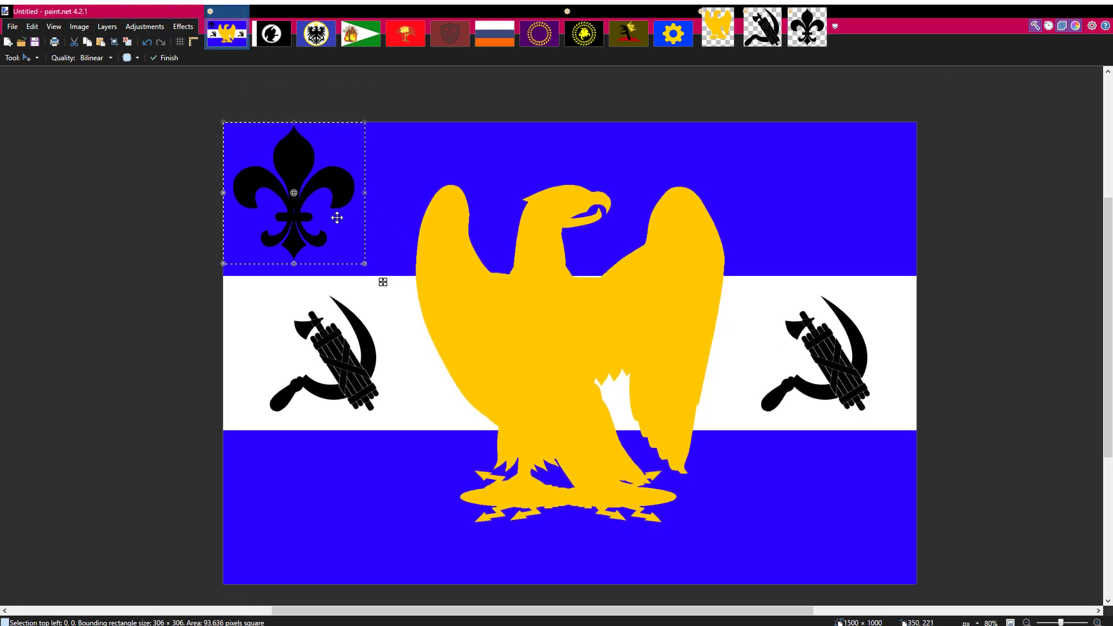
drag(294, 151, 535, 303)
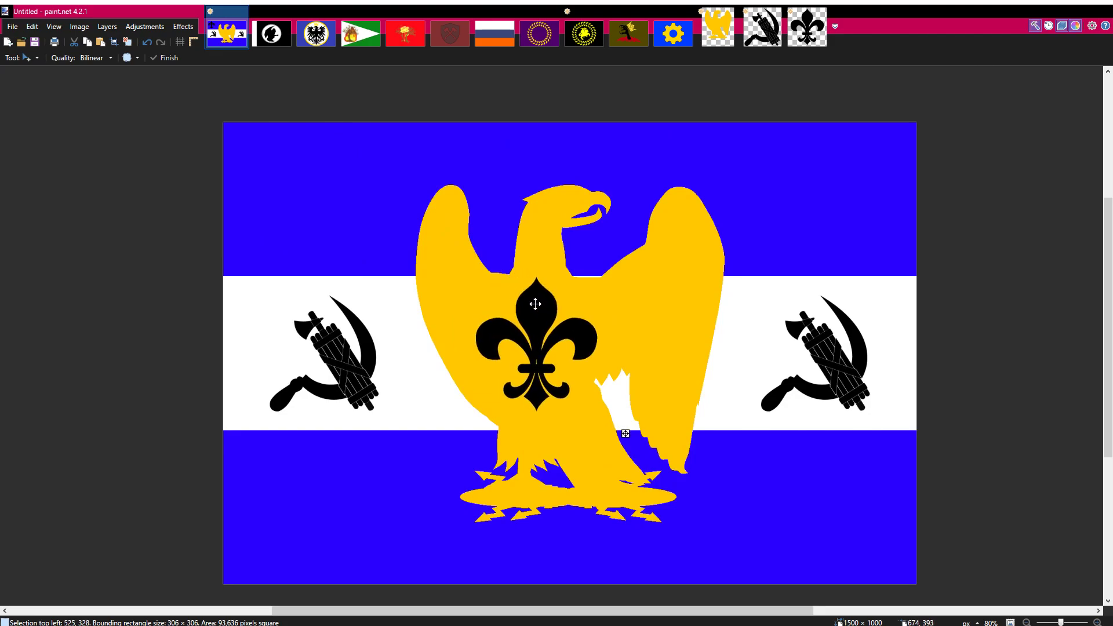
Deselect the fleur-de-lis and centre it on the flag
key(s)
scroll(175, 158, down, 2)
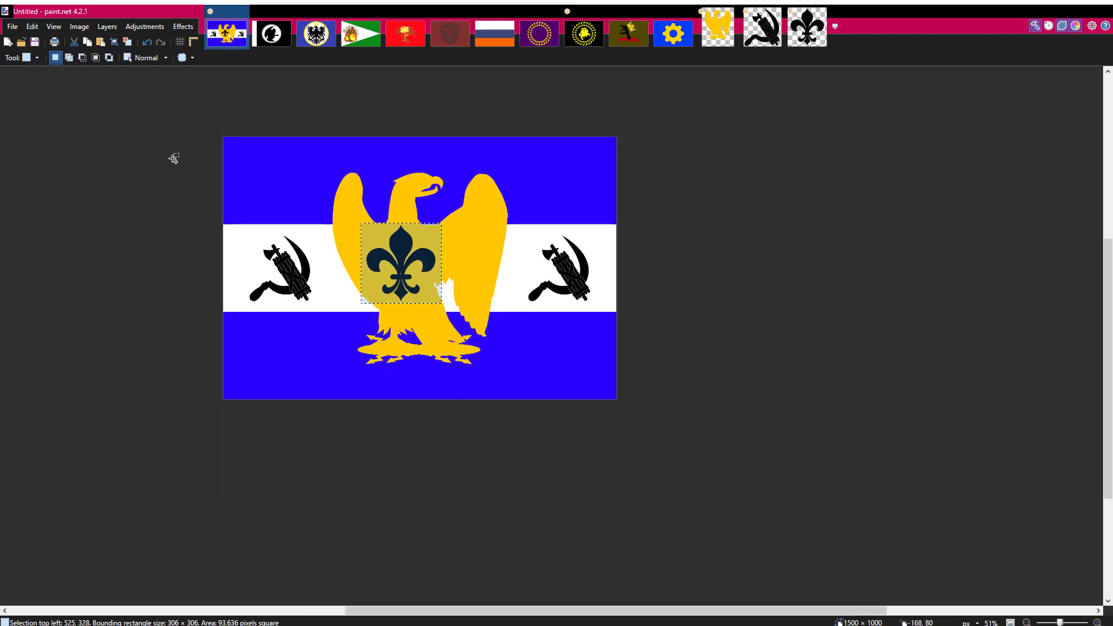
scroll(176, 159, down, 1)
key(ctrl+d)
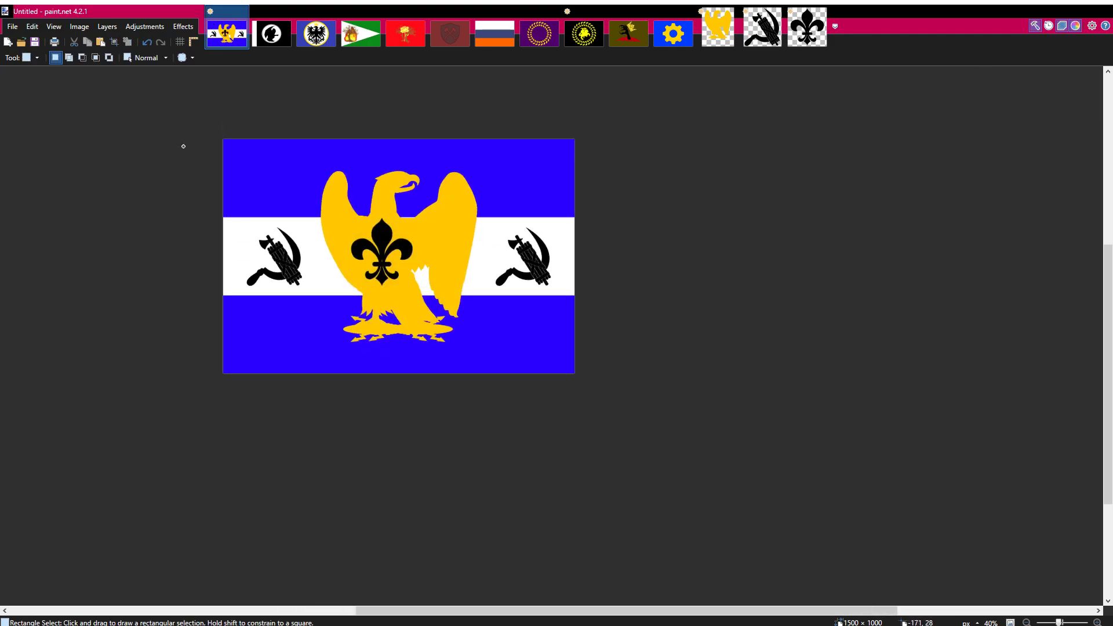
click(248, 175)
click(562, 362)
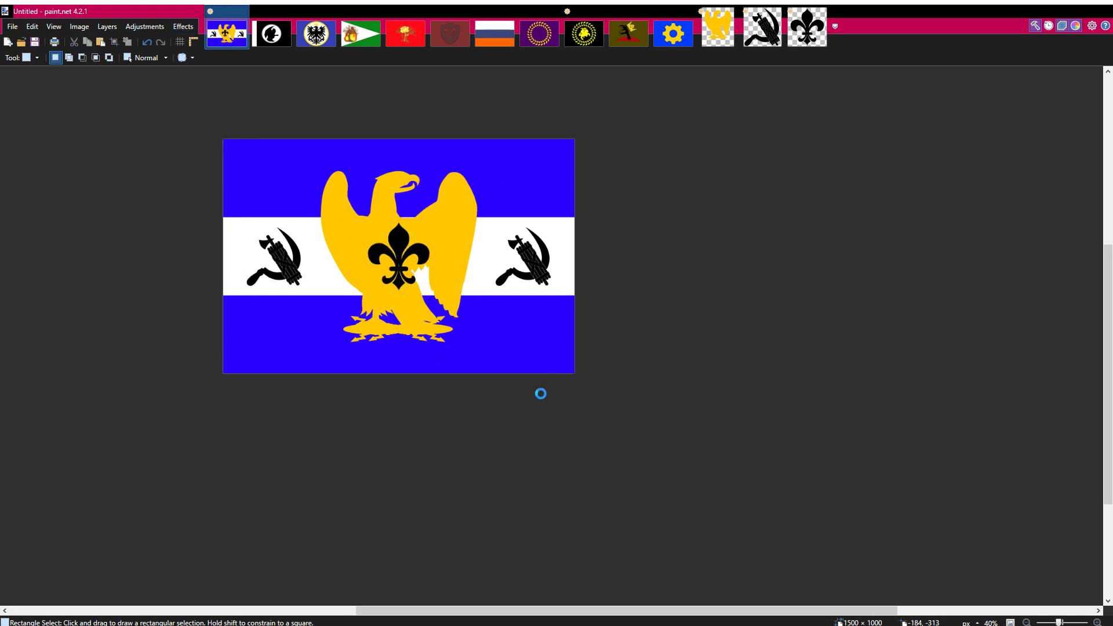
scroll(331, 229, up, 4)
Shift the fleur-de-lis about 76 px left and 19 px up onto the eagle's chest, and deselect it
click(18, 164)
scroll(393, 277, up, 5)
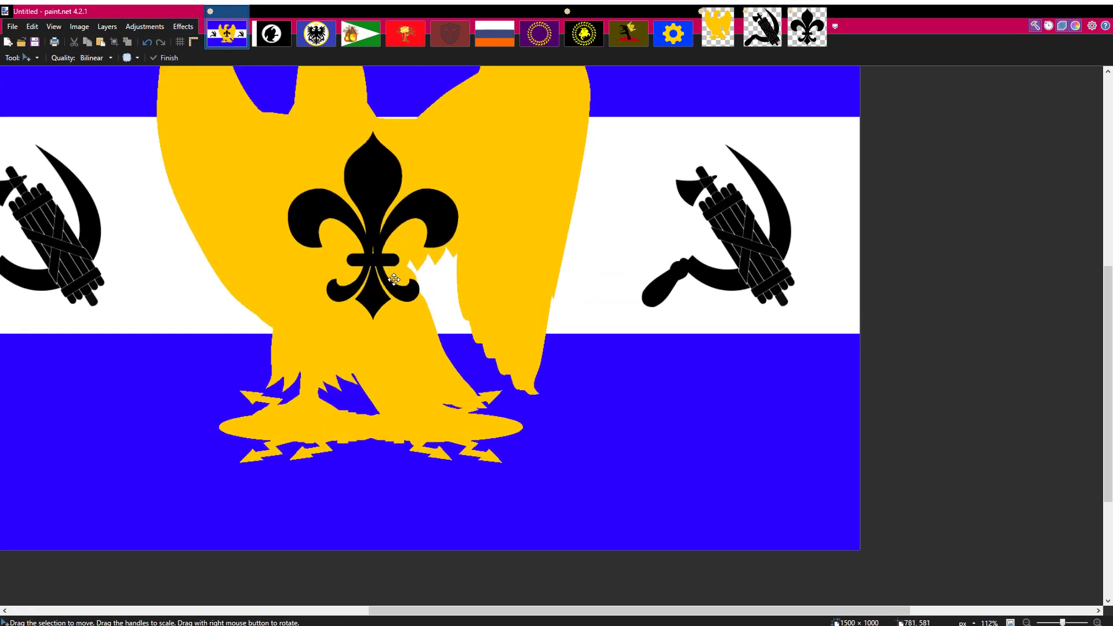
mouse_move(531, 378)
mouse_down()
mouse_move(532, 391)
mouse_move(508, 374)
mouse_move(529, 357)
mouse_up()
scroll(524, 359, down, 1)
scroll(524, 359, up, 1)
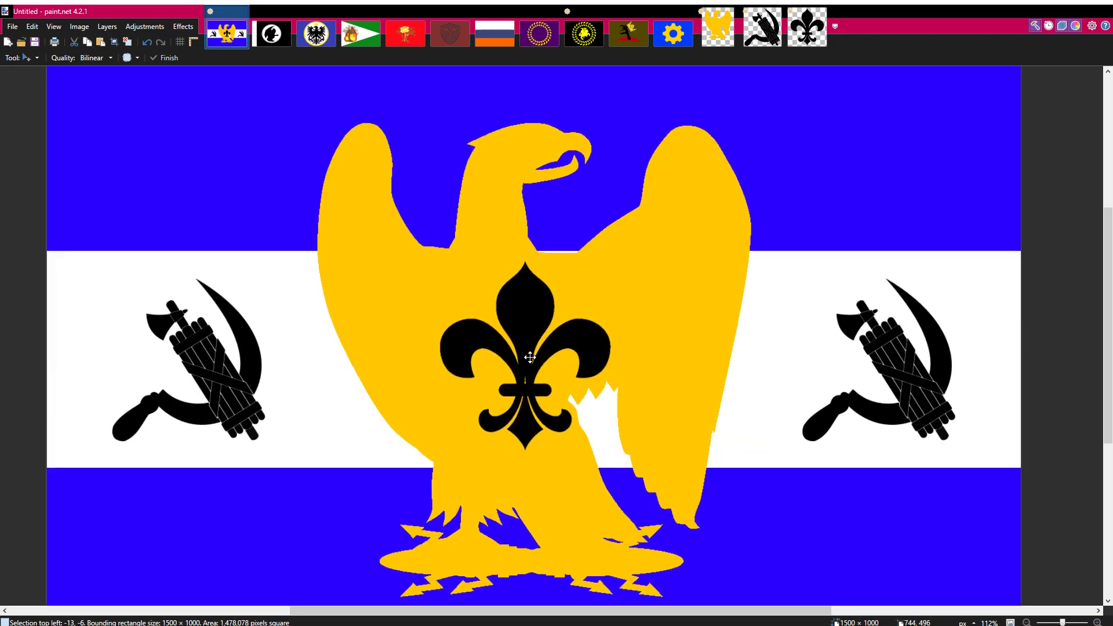
drag(529, 357, 525, 355)
scroll(477, 352, up, 1)
scroll(477, 353, down, 1)
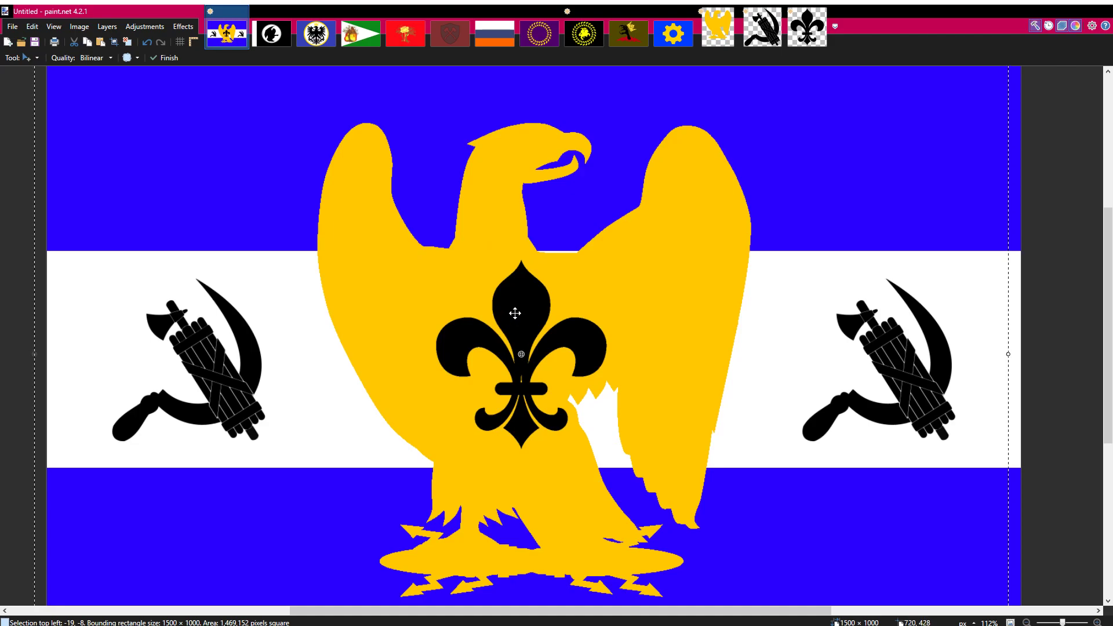
drag(512, 297, 475, 290)
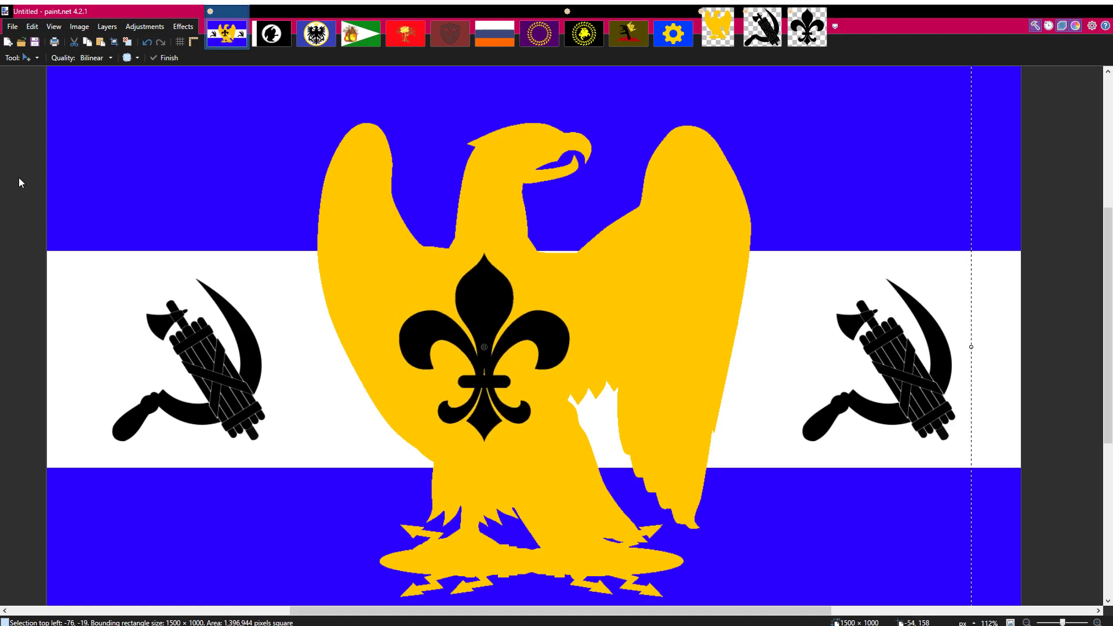
key(ctrl+d)
Set the paintbrush width to 15 and paint a freehand yellow stroke from the eagle's left wing toward the flag's upper-left corner
key(s)
key(b)
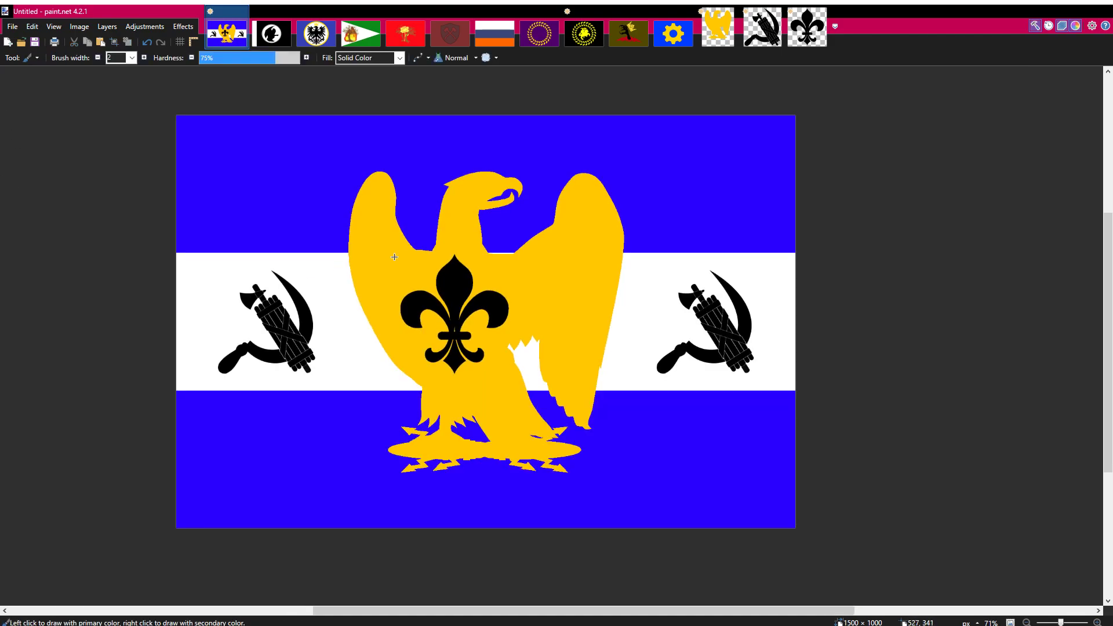
text(15)
drag(322, 251, 111, 125)
ctrl+scroll(334, 216, down, 3)
drag(484, 199, 399, 197)
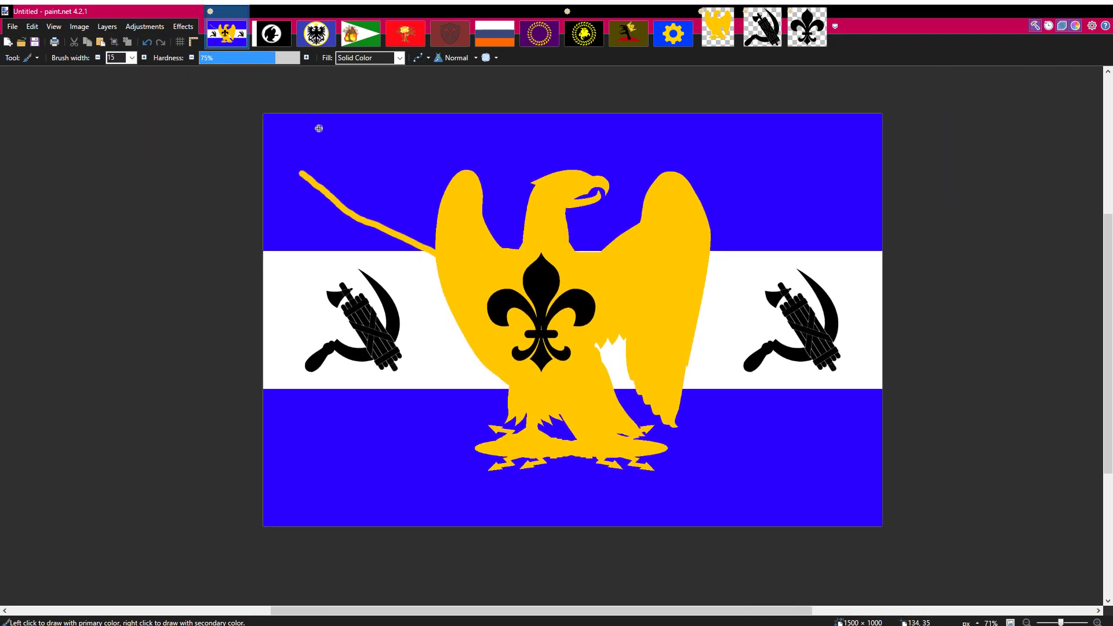
Try painting a freehand yellow frame around the emblems and small loops beside the eagle's wing, and undo these strokes
drag(293, 152, 295, 397)
key(ctrl+z)
mouse_move(296, 480)
mouse_down()
mouse_move(317, 273)
mouse_move(303, 153)
mouse_move(734, 148)
mouse_move(827, 166)
mouse_move(813, 341)
mouse_move(775, 491)
mouse_move(723, 505)
mouse_move(334, 486)
mouse_up()
scroll(354, 382, down, 3)
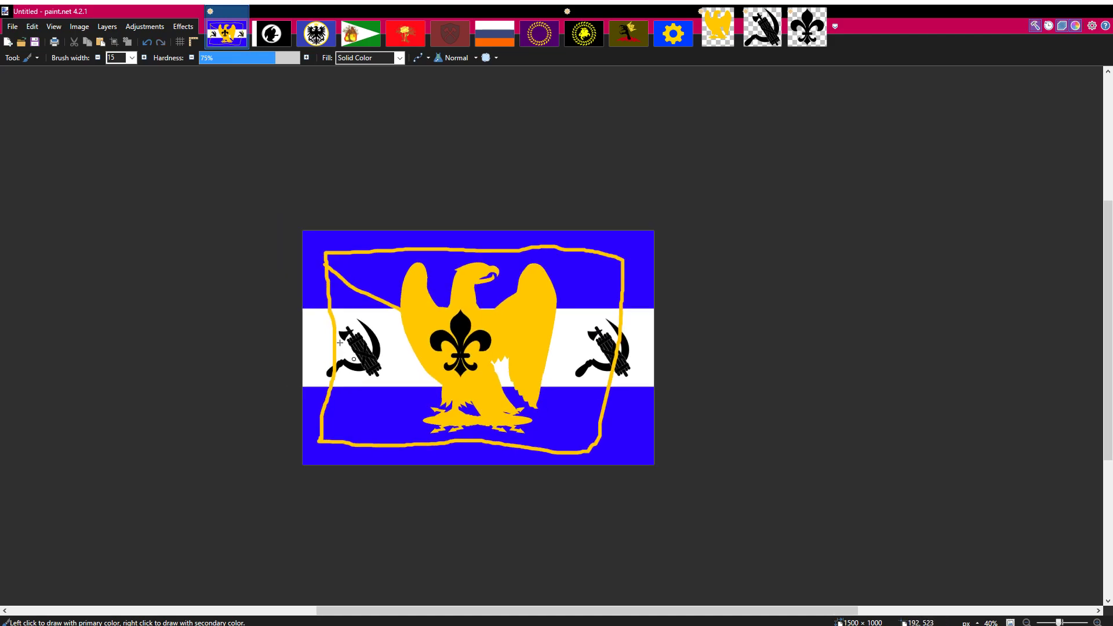
scroll(559, 357, up, 2)
key(ctrl+z)
mouse_move(323, 237)
mouse_down()
mouse_move(601, 227)
mouse_move(695, 238)
mouse_move(686, 459)
mouse_up()
key(ctrl+z)
mouse_move(330, 235)
mouse_down()
mouse_move(660, 228)
mouse_move(629, 503)
mouse_move(549, 498)
mouse_up()
key(ctrl+z)
mouse_move(660, 473)
mouse_down()
mouse_move(371, 467)
mouse_move(319, 449)
mouse_move(315, 242)
mouse_move(423, 221)
mouse_move(695, 240)
mouse_move(654, 235)
mouse_move(647, 458)
mouse_up()
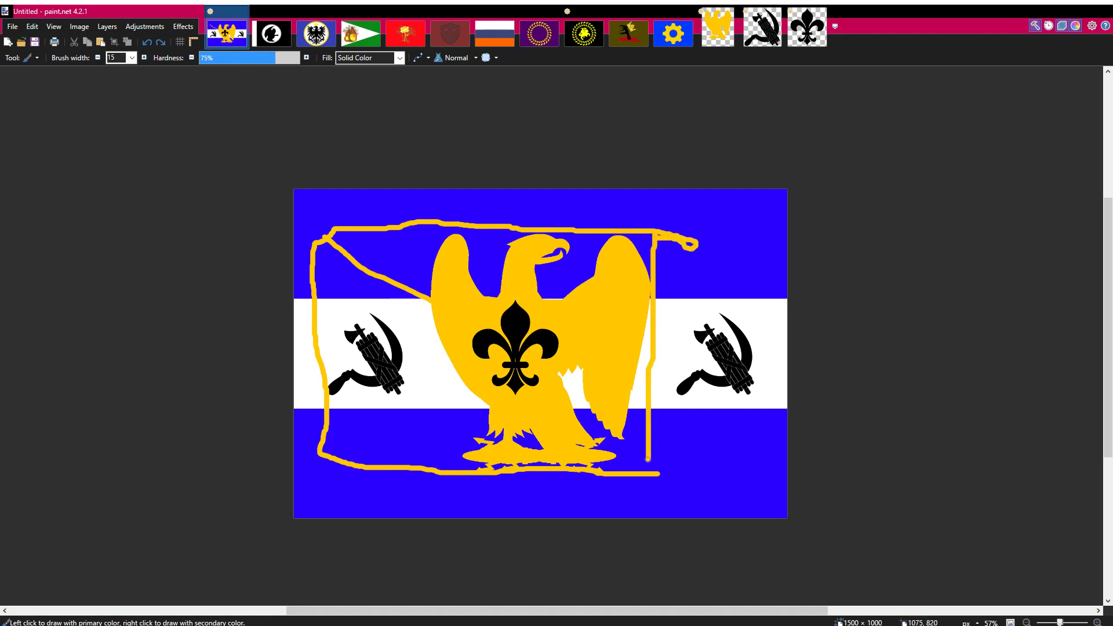
scroll(726, 325, up, 2)
drag(487, 352, 606, 261)
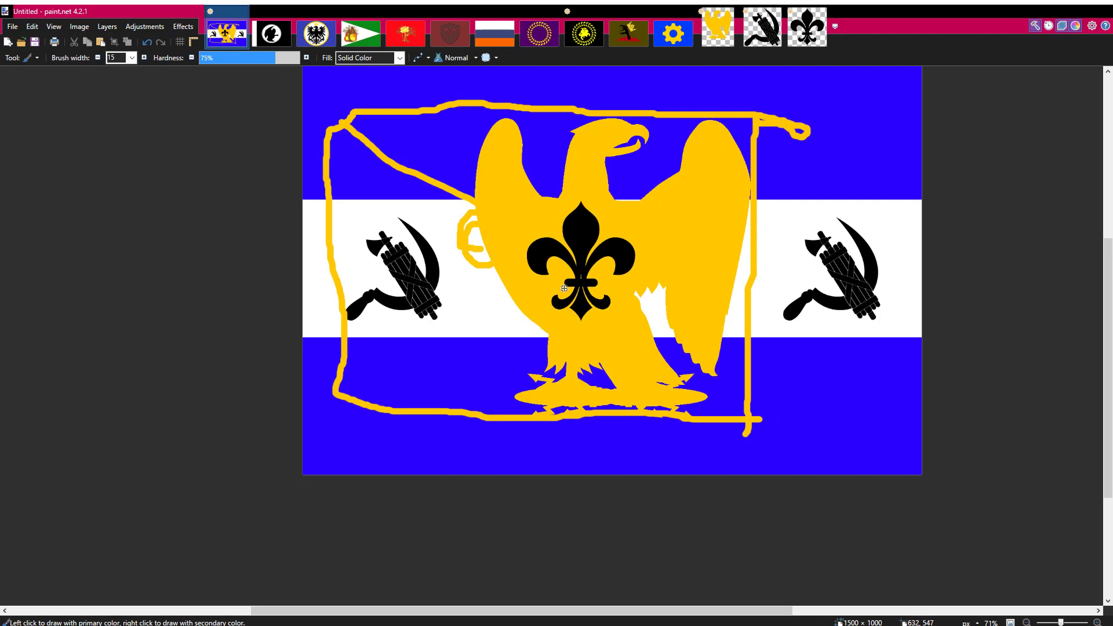
key(ctrl+z)
scroll(648, 278, down, 3)
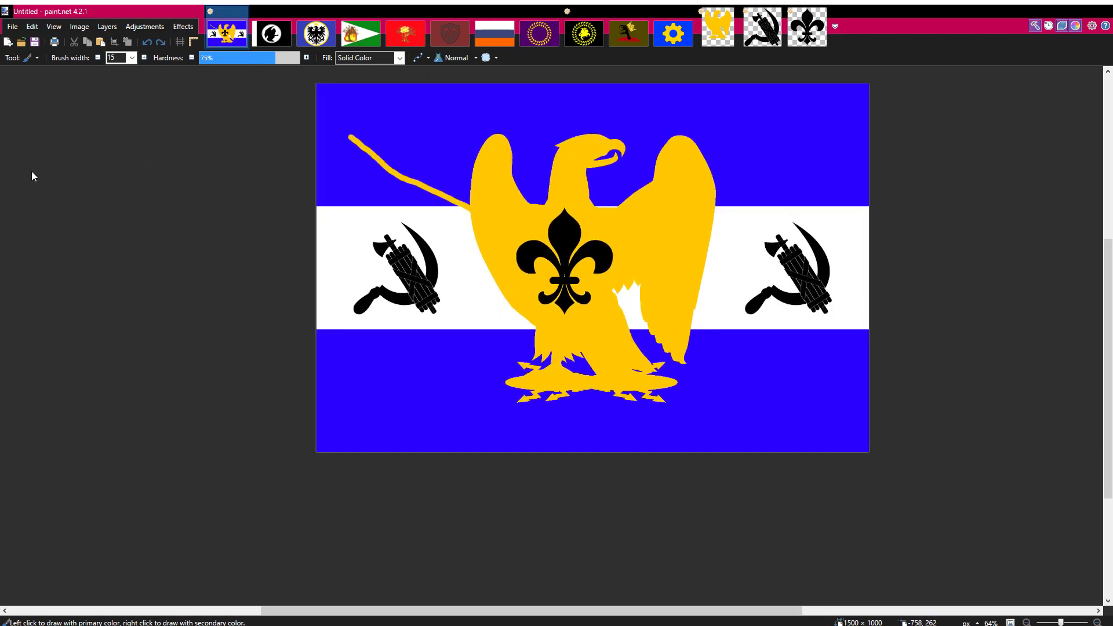
Try to move the contents of the current layer slightly, and undo the change
key(m)
scroll(436, 220, up, 2)
drag(494, 252, 497, 246)
key(ctrl+z)
key(ctrl+z)
key(ctrl+z)
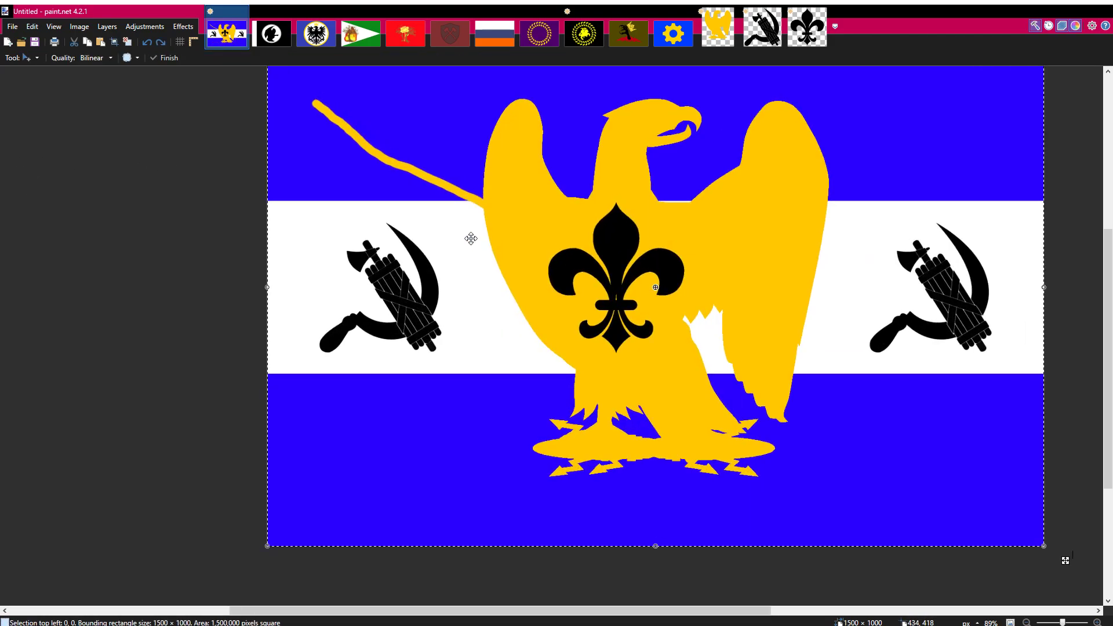
Shift the fleur-de-lis 8 px right and 4 px up, and fill it with red
drag(573, 262, 577, 260)
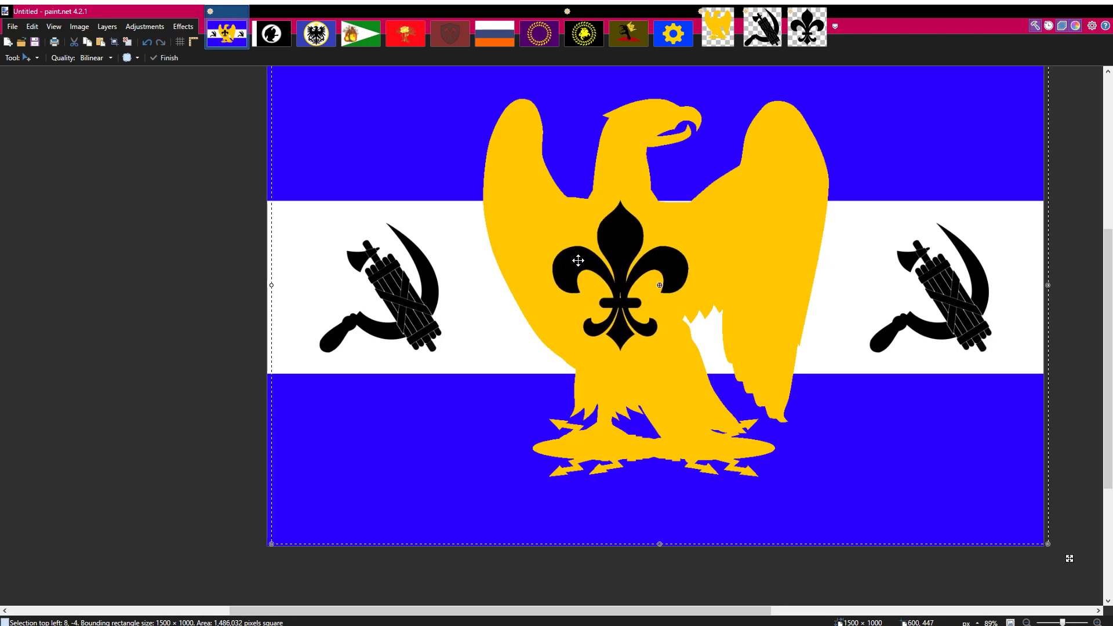
click(7, 220)
scroll(608, 238, up, 5)
click(540, 178)
scroll(538, 189, down, 5)
scroll(538, 191, down, 2)
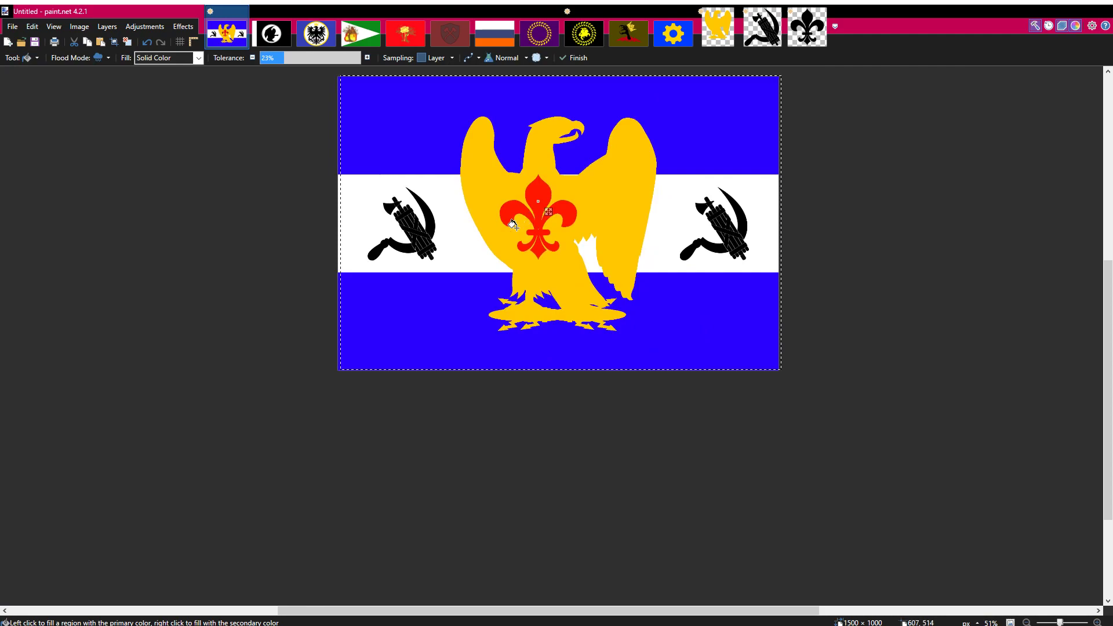
Raise the fill tolerance to 63%, refill the fleur-de-lis with red and clear the selection
scroll(472, 284, up, 4)
click(322, 61)
click(456, 251)
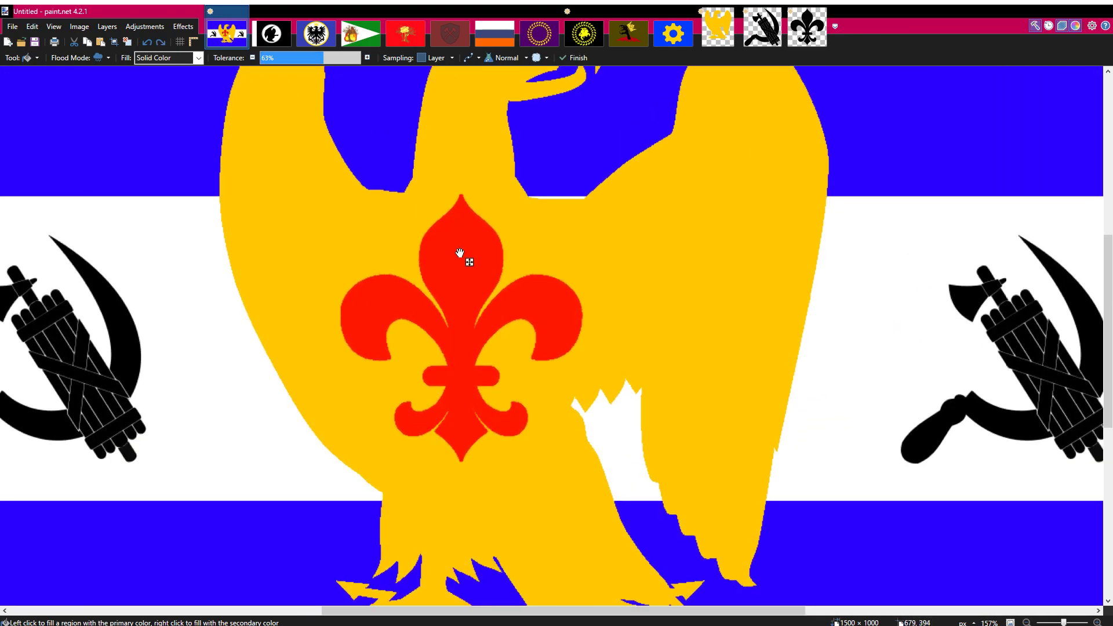
scroll(462, 256, down, 3)
click(25, 167)
click(134, 165)
scroll(175, 165, down, 6)
drag(175, 165, 406, 188)
scroll(462, 208, down, 5)
scroll(618, 260, up, 5)
drag(617, 259, 686, 273)
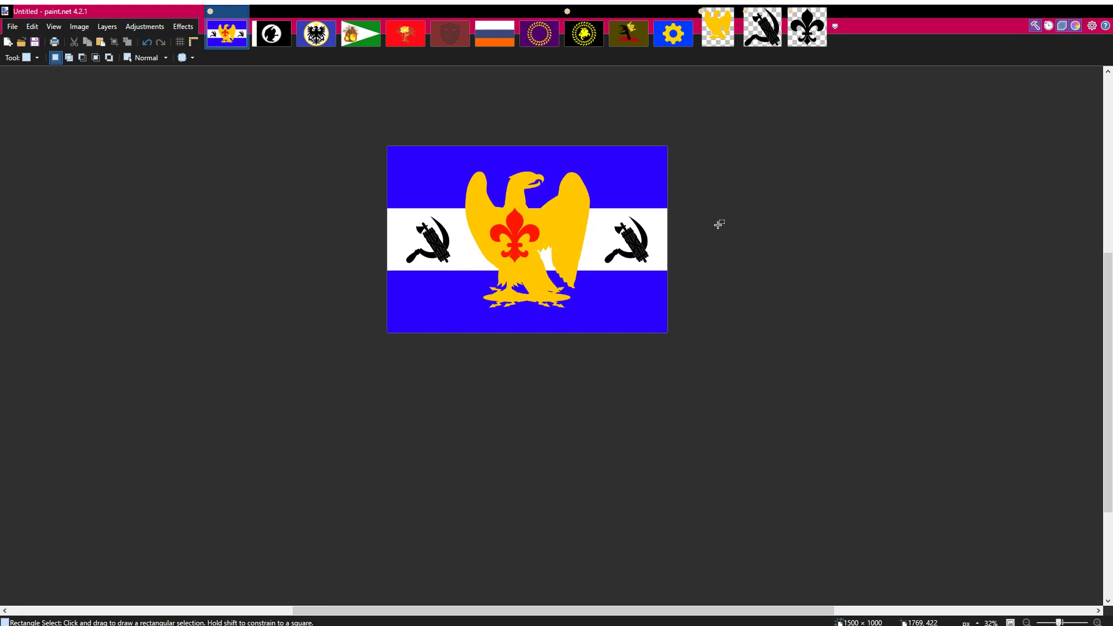
drag(722, 221, 805, 216)
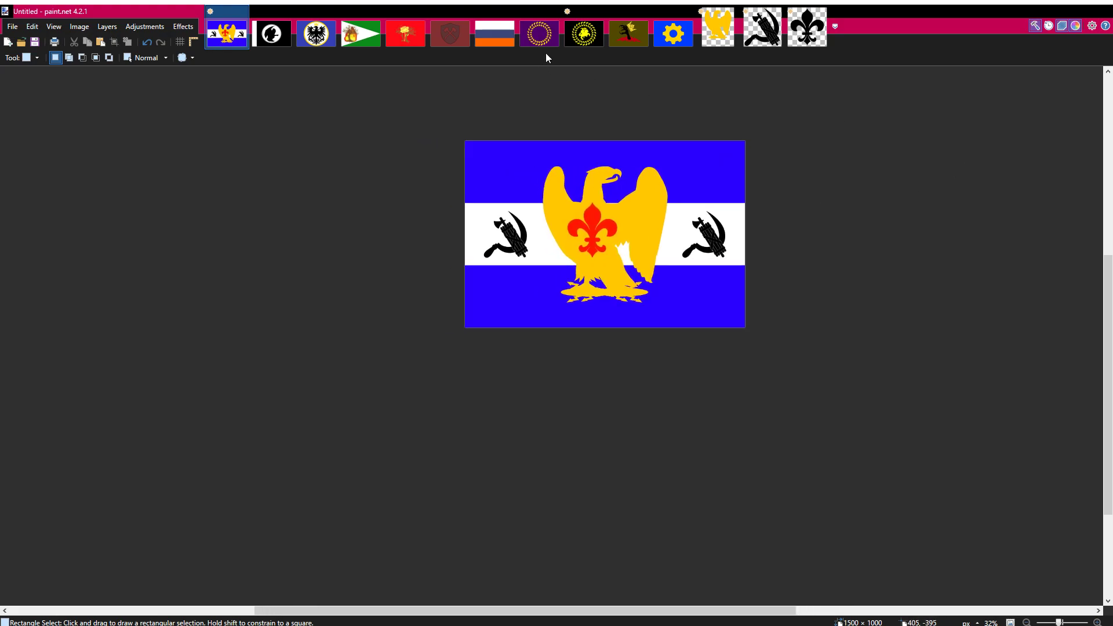
Examine the glowing knight and wreath in Big Irinthian Flag Puritan.png, and return to the untitled blue-white-blue flag
click(576, 36)
scroll(533, 237, down, 3)
scroll(527, 243, up, 2)
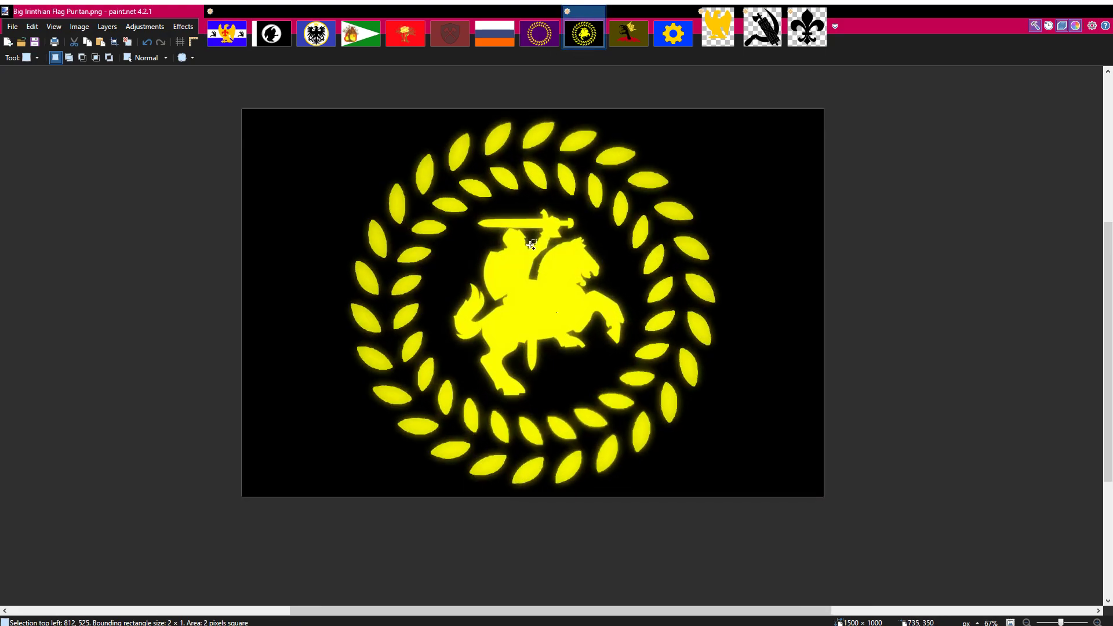
scroll(526, 244, up, 1)
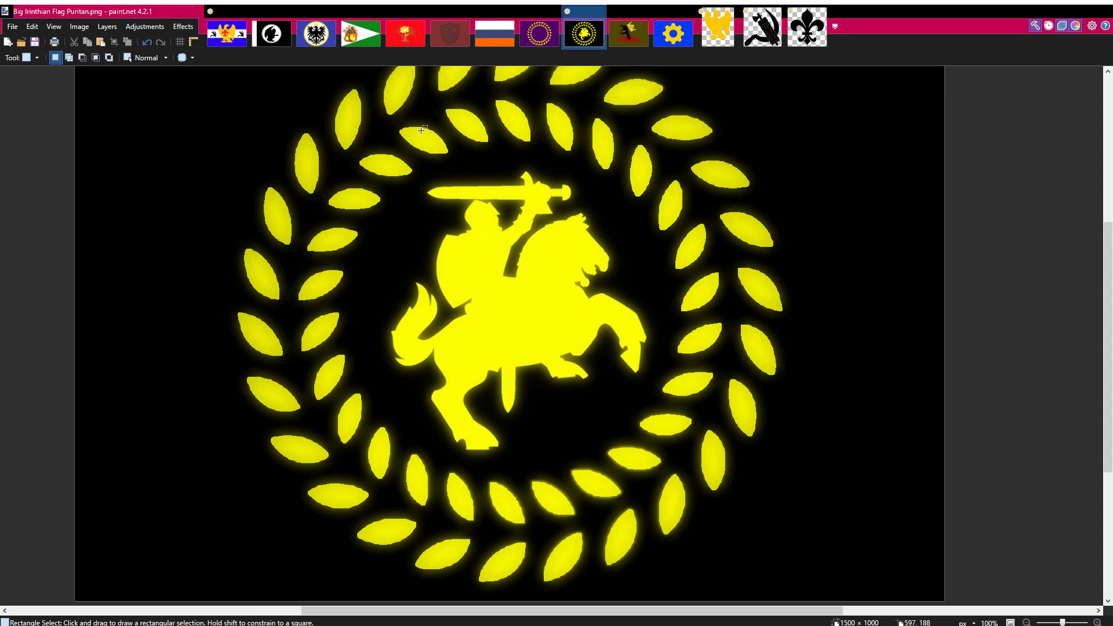
click(240, 36)
scroll(684, 254, up, 2)
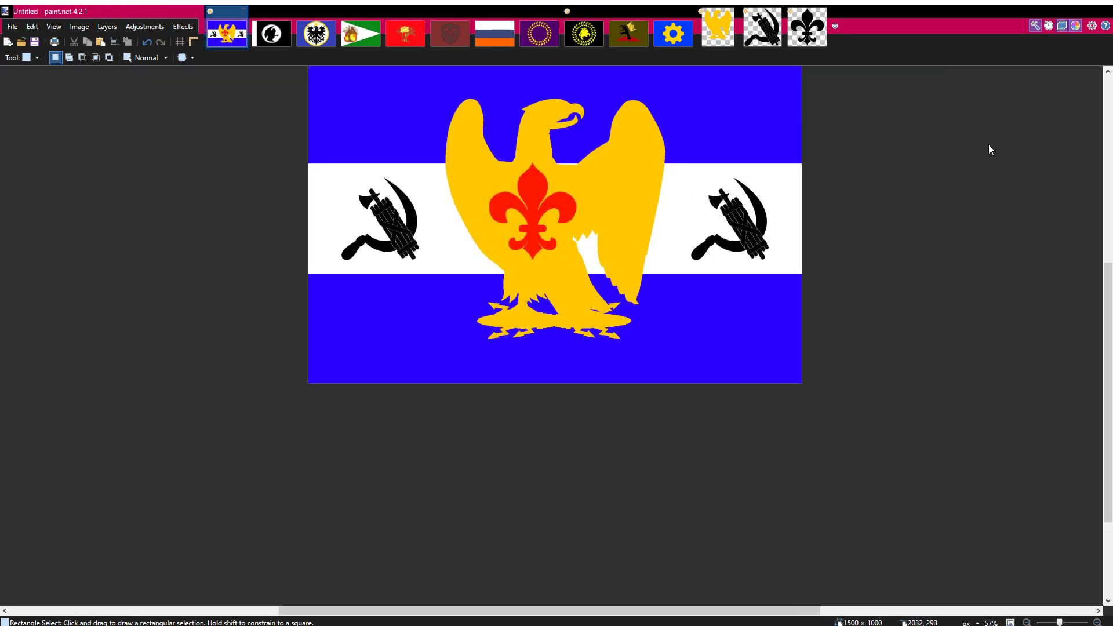
scroll(708, 148, up, 1)
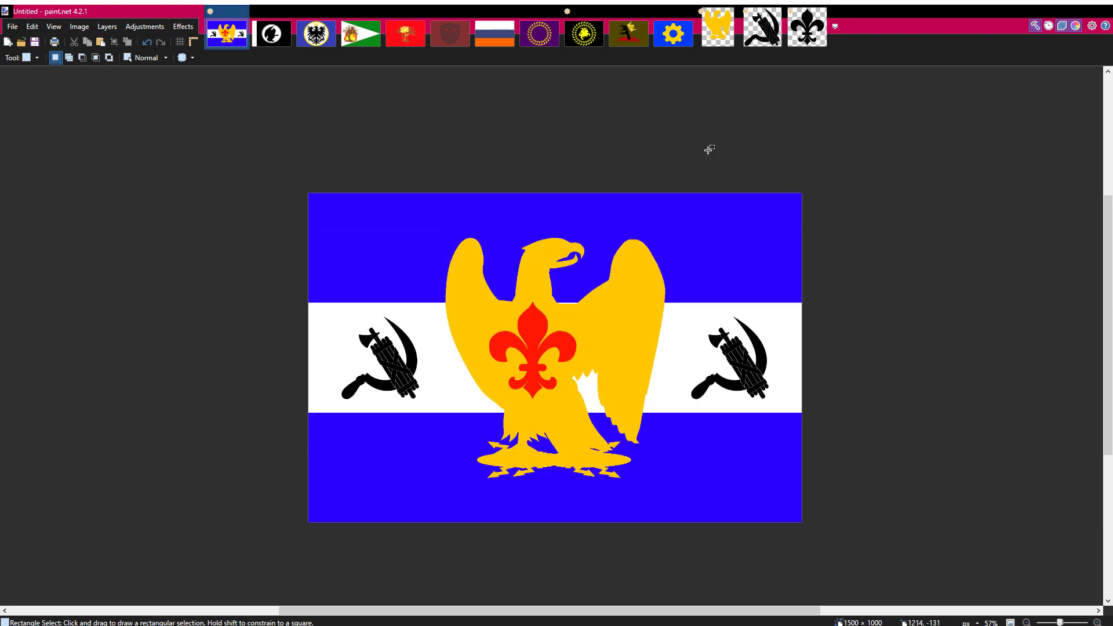
scroll(705, 151, down, 2)
scroll(707, 146, up, 2)
Select the entire eagle layer and give the eagle a soft glow, brightening its yellow
key(ctrl+a)
key(m)
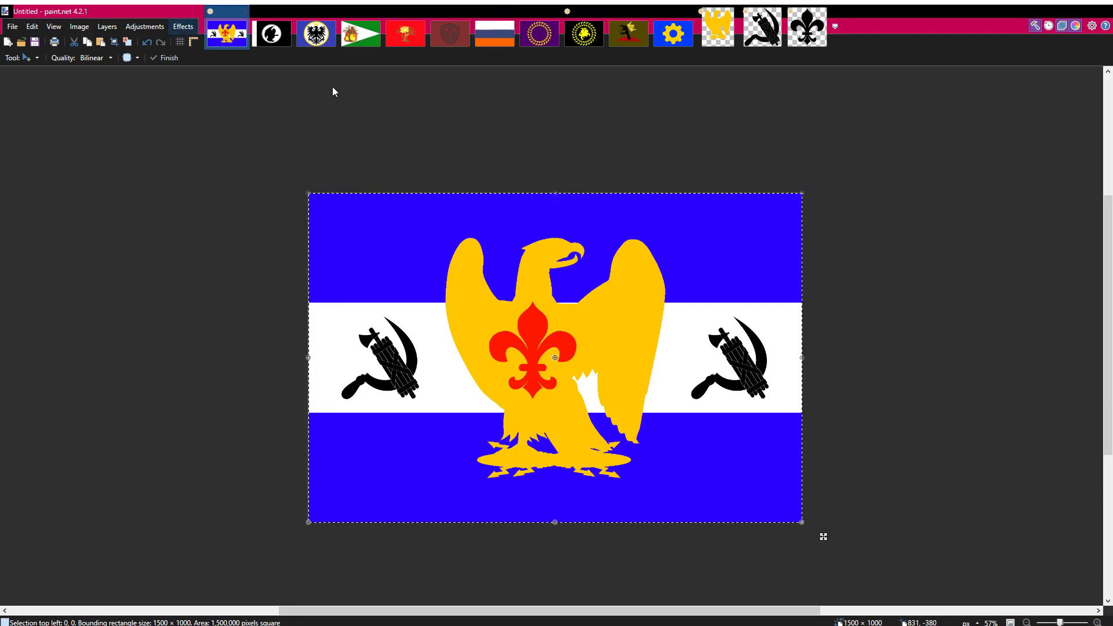
drag(312, 161, 315, 162)
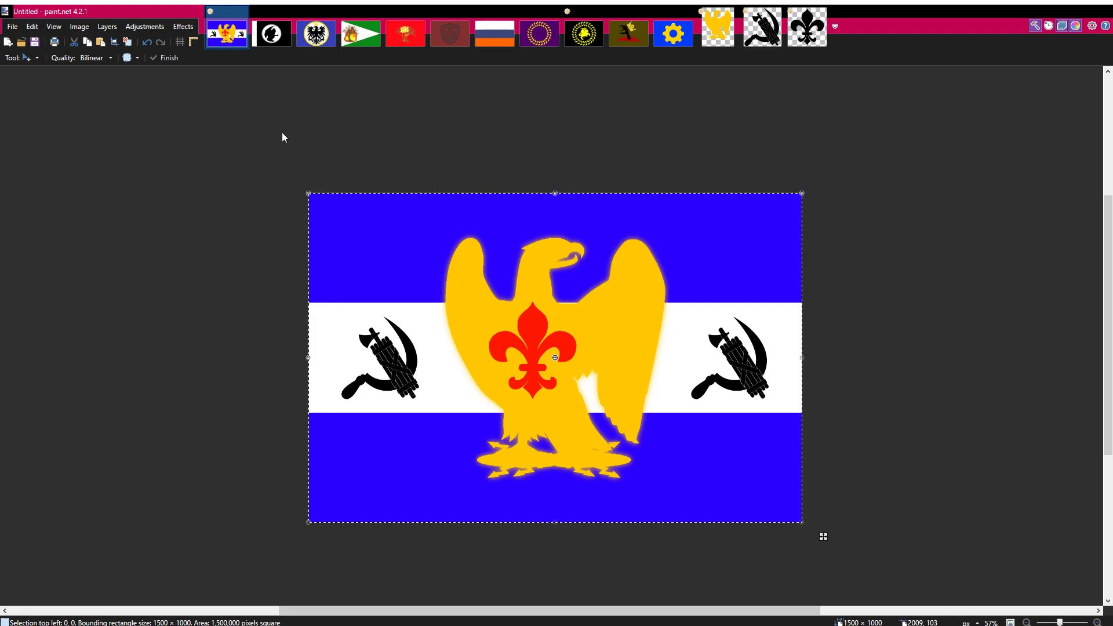
drag(293, 139, 307, 139)
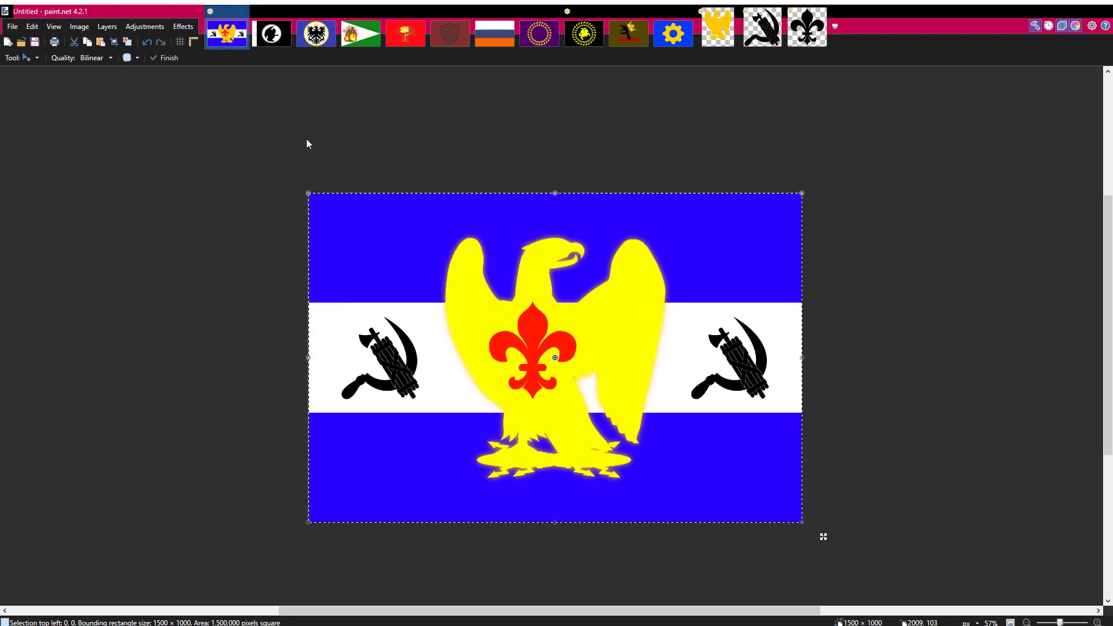
key(Return)
text(70)
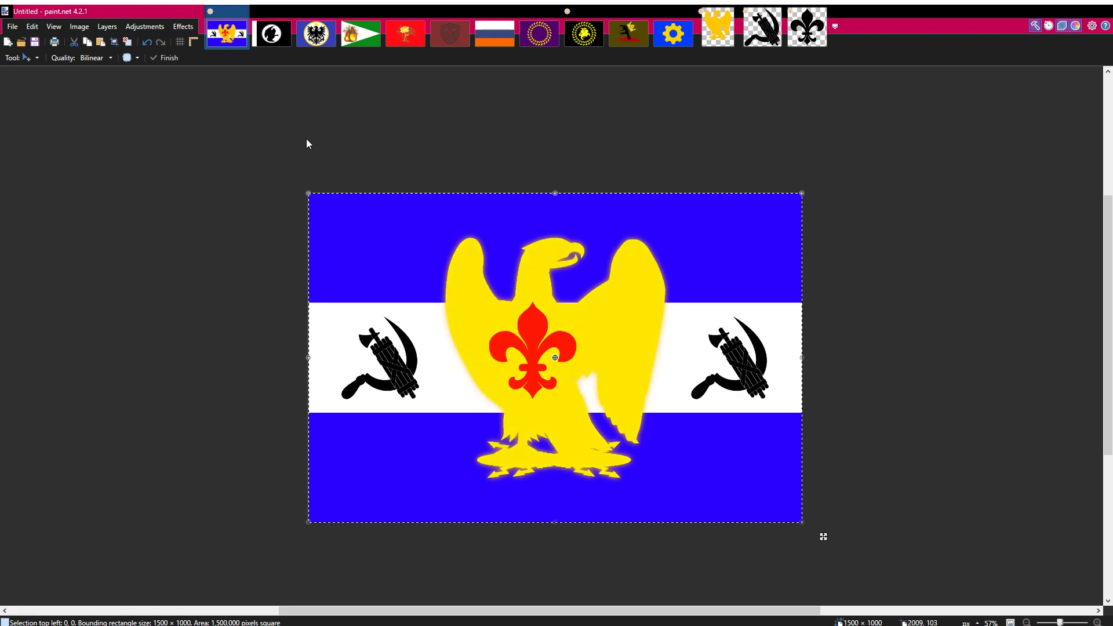
Fine-tune the eagle's glow to a wider halo and a slightly warmer bright yellow
key(BackSpace)
key(BackSpace)
text(10)
key(BackSpace)
text(0)
key(BackSpace)
key(Down)
key(Up)
key(Down)
key(Up)
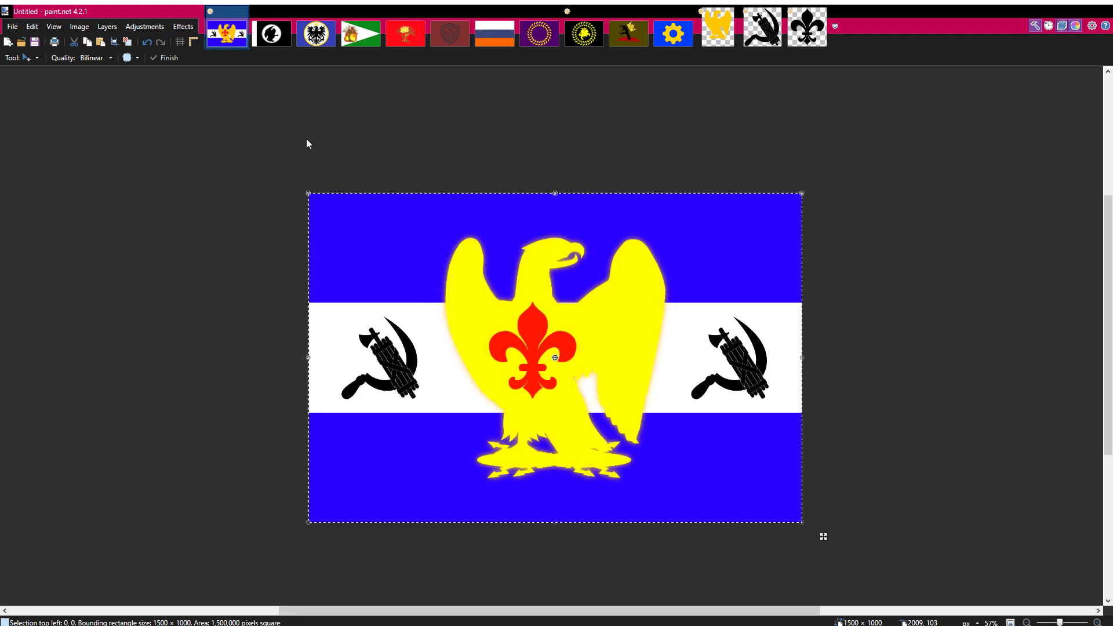
drag(399, 157, 376, 158)
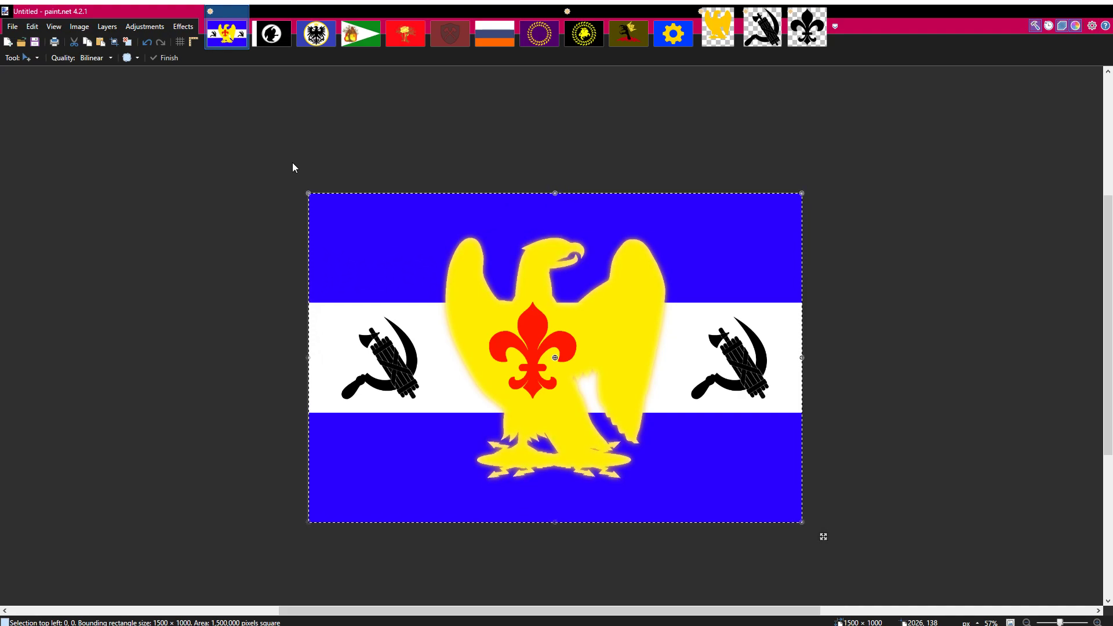
Clear the selection around the glowing eagle layer and check the flag at several sizes
scroll(377, 191, down, 1)
scroll(369, 200, down, 3)
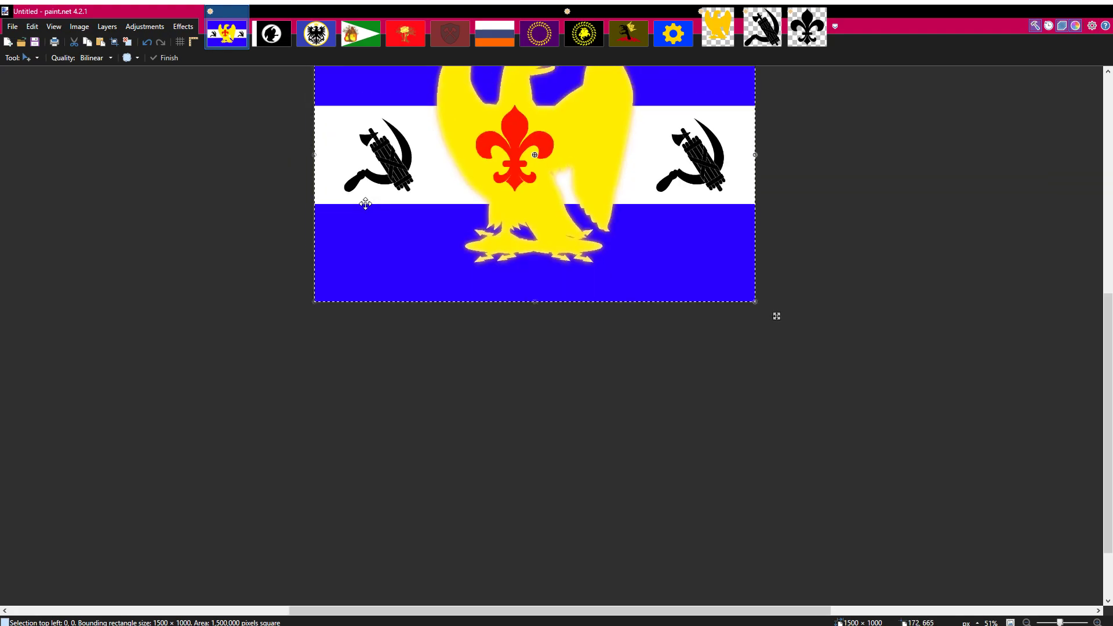
scroll(365, 203, up, 2)
click(8, 169)
click(399, 192)
scroll(389, 191, down, 5)
scroll(380, 190, up, 2)
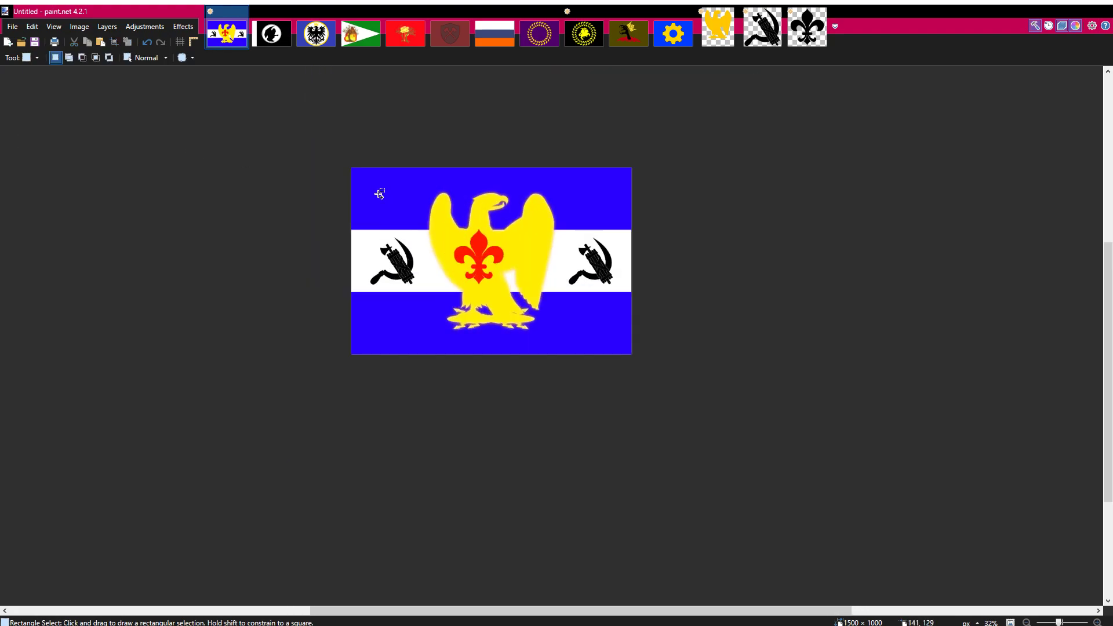
drag(393, 218, 536, 152)
scroll(536, 152, up, 2)
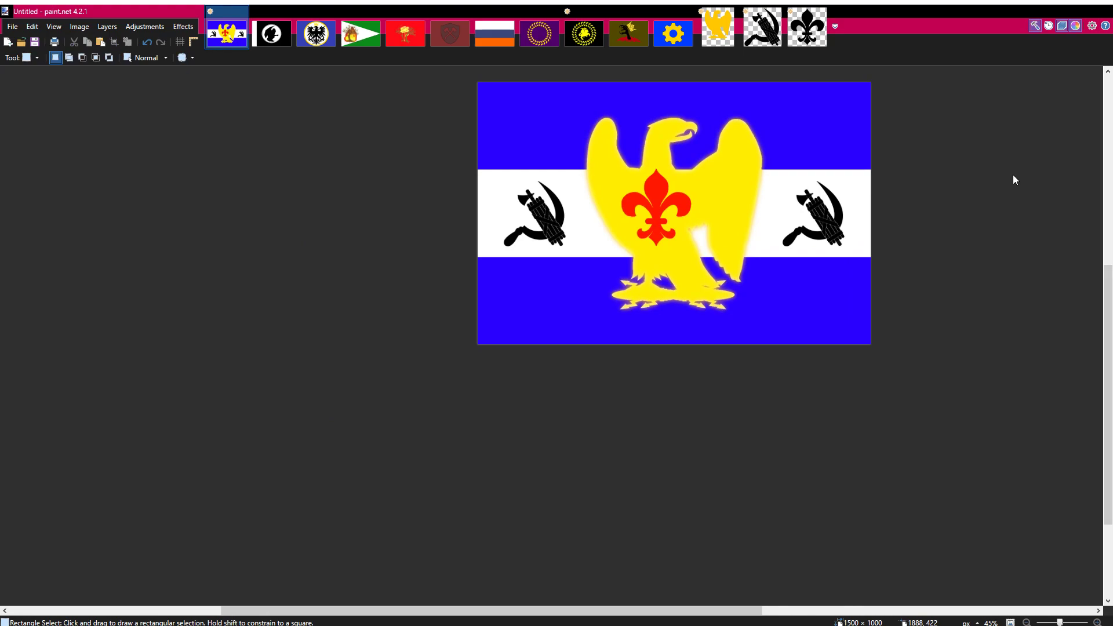
scroll(708, 206, down, 4)
scroll(722, 191, up, 3)
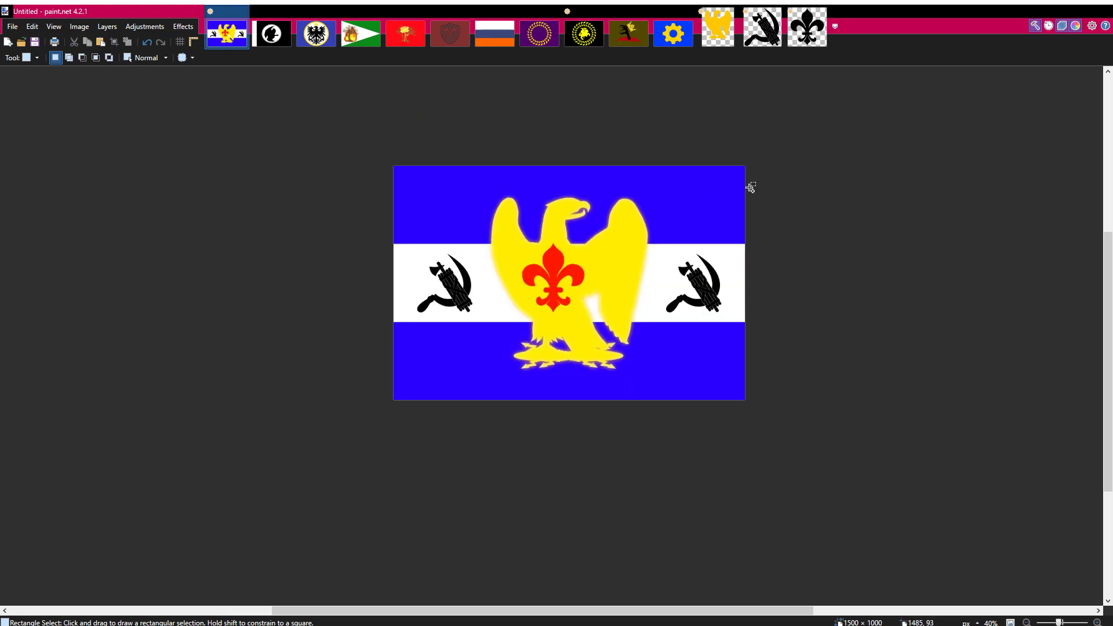
Remove the eagle's glow and restore it to compare the flag with and without the effect
key(ctrl+a)
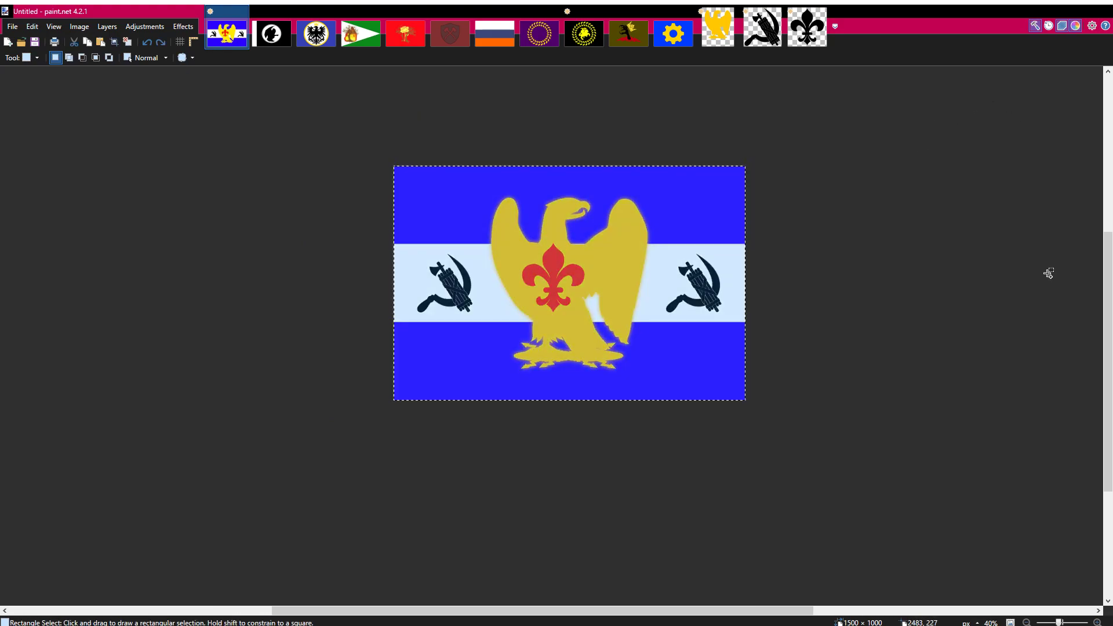
key(m)
key(ctrl+d)
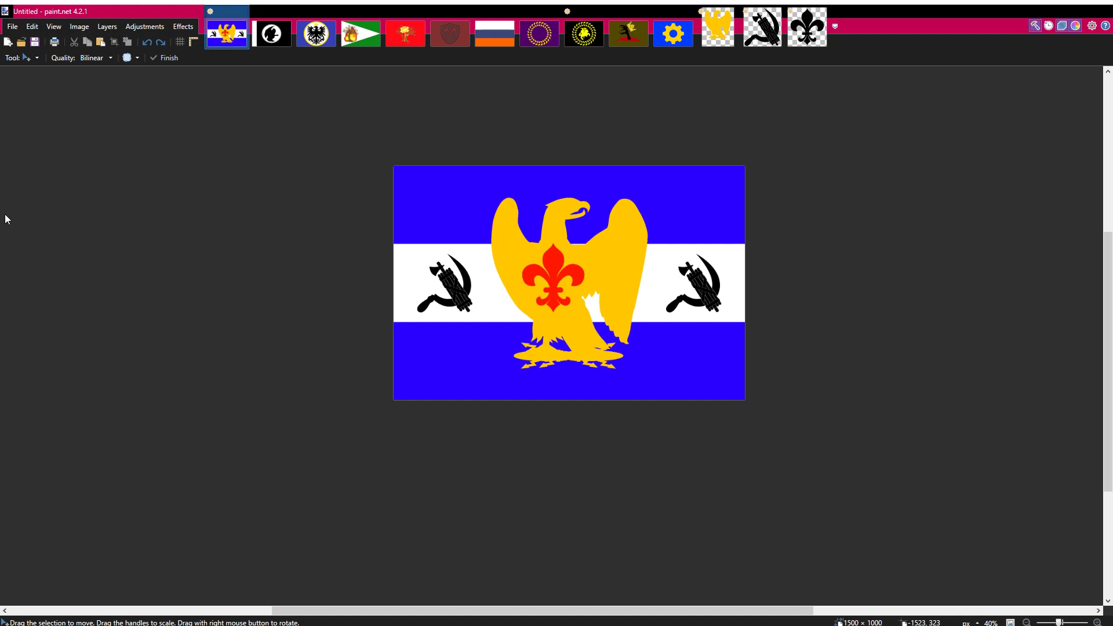
click(18, 163)
scroll(823, 365, down, 3)
scroll(731, 349, up, 2)
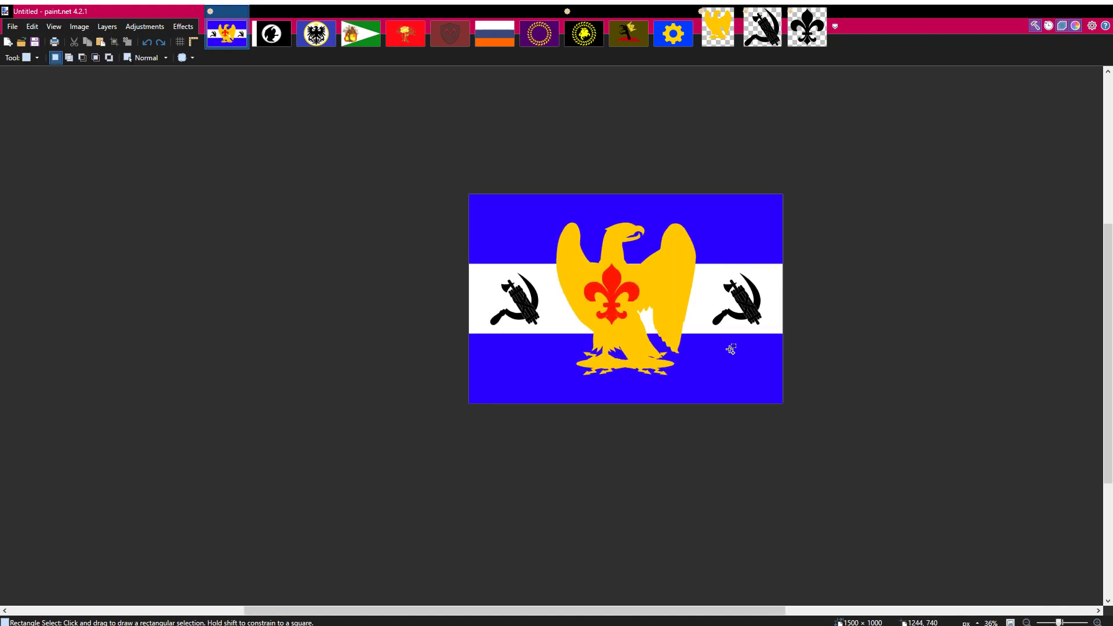
key(ctrl+v)
scroll(772, 347, down, 3)
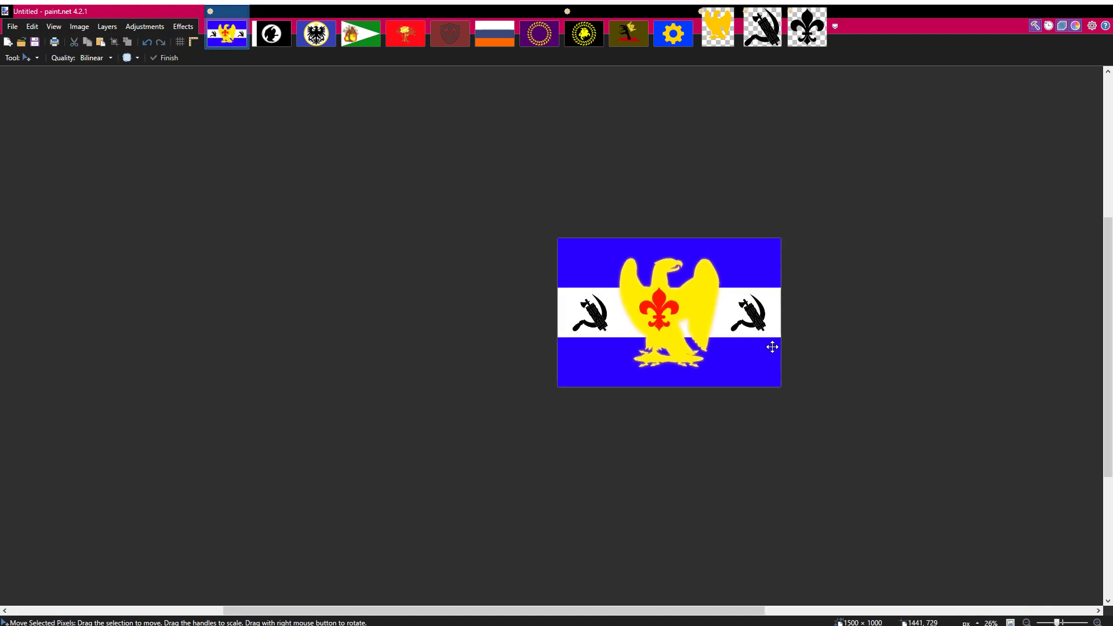
scroll(772, 346, down, 4)
scroll(734, 295, up, 2)
scroll(772, 266, down, 1)
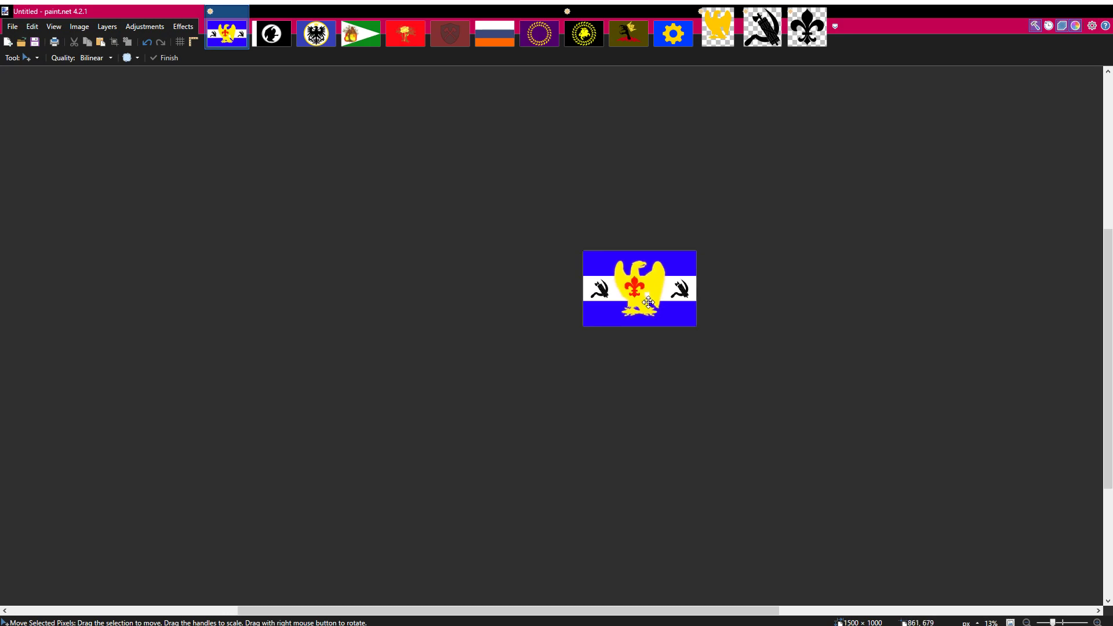
scroll(648, 301, up, 4)
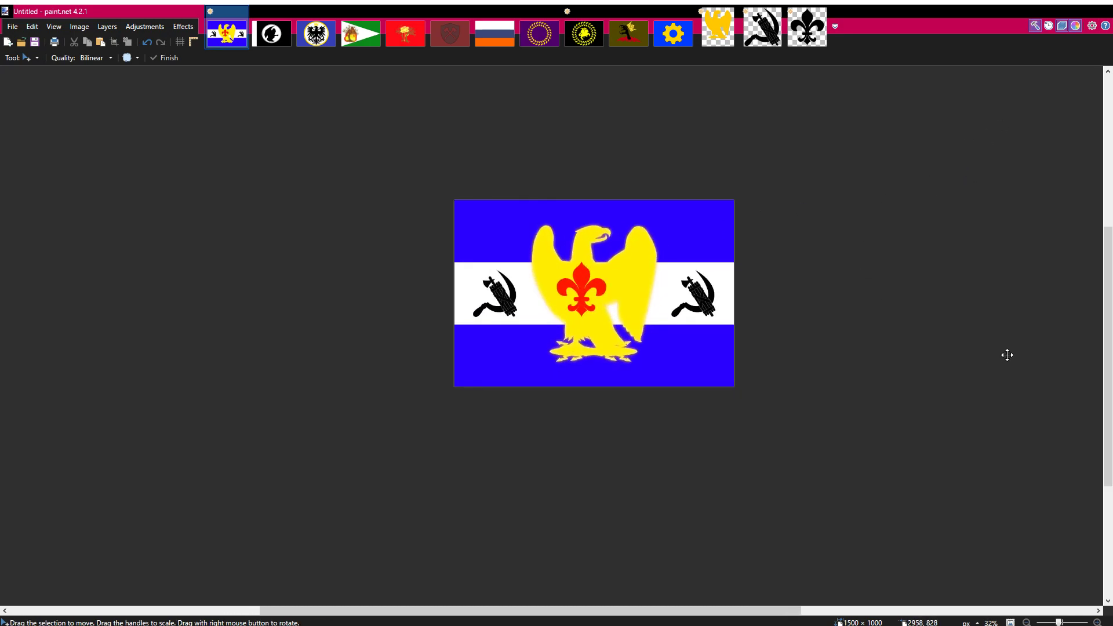
Select the entire fleur-de-lis layer, give the red emblem a glow with darkened edges, and deselect it
key(ctrl+a)
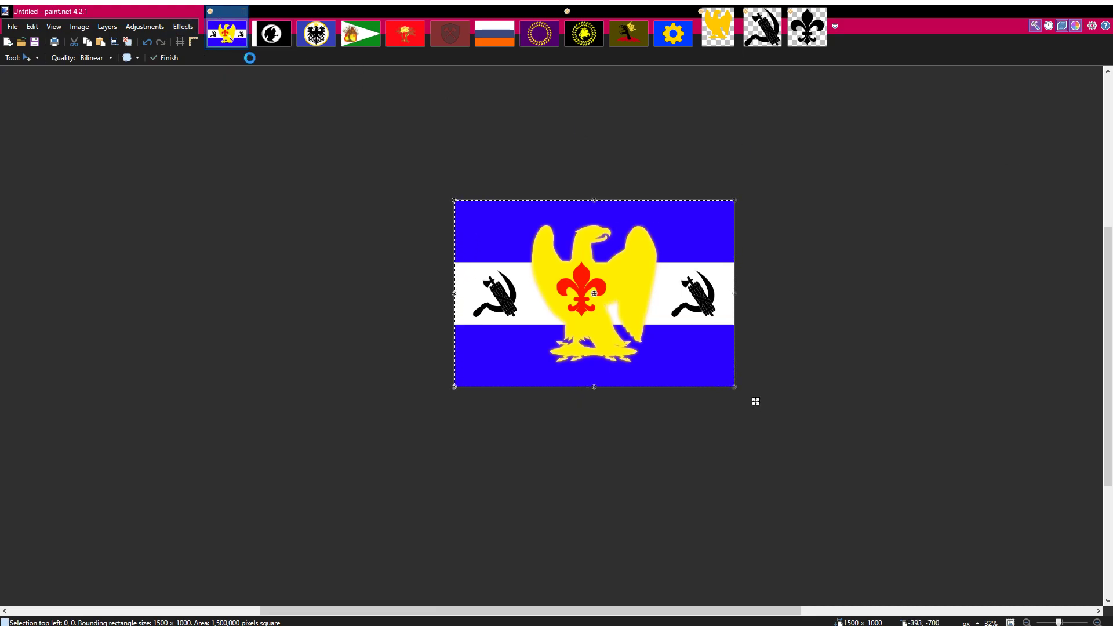
scroll(635, 298, up, 1)
scroll(635, 298, down, 1)
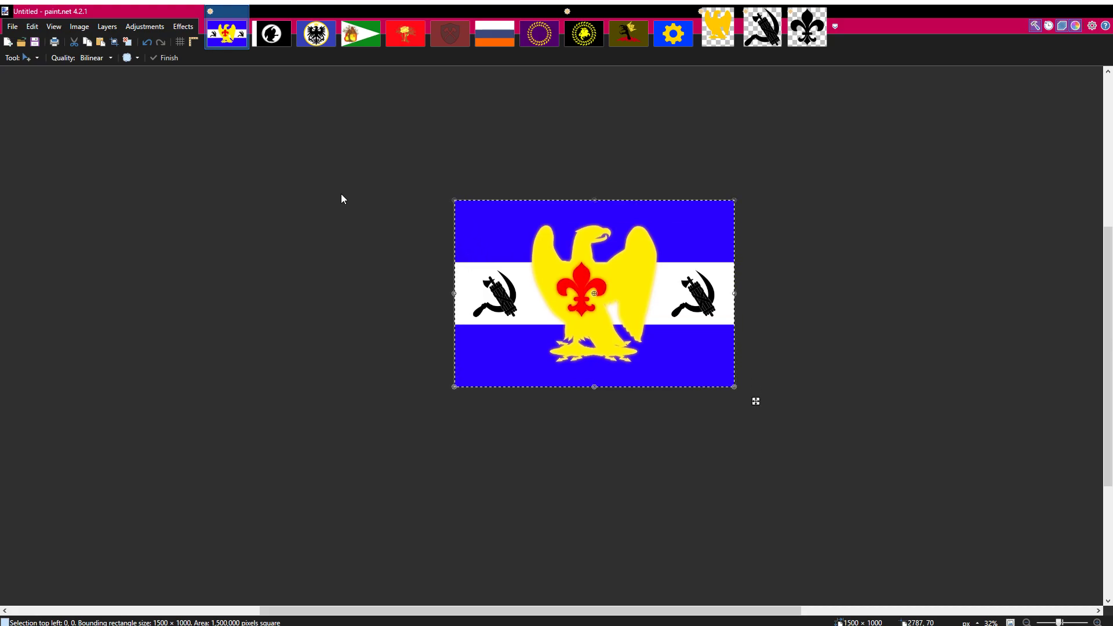
click(16, 182)
click(255, 205)
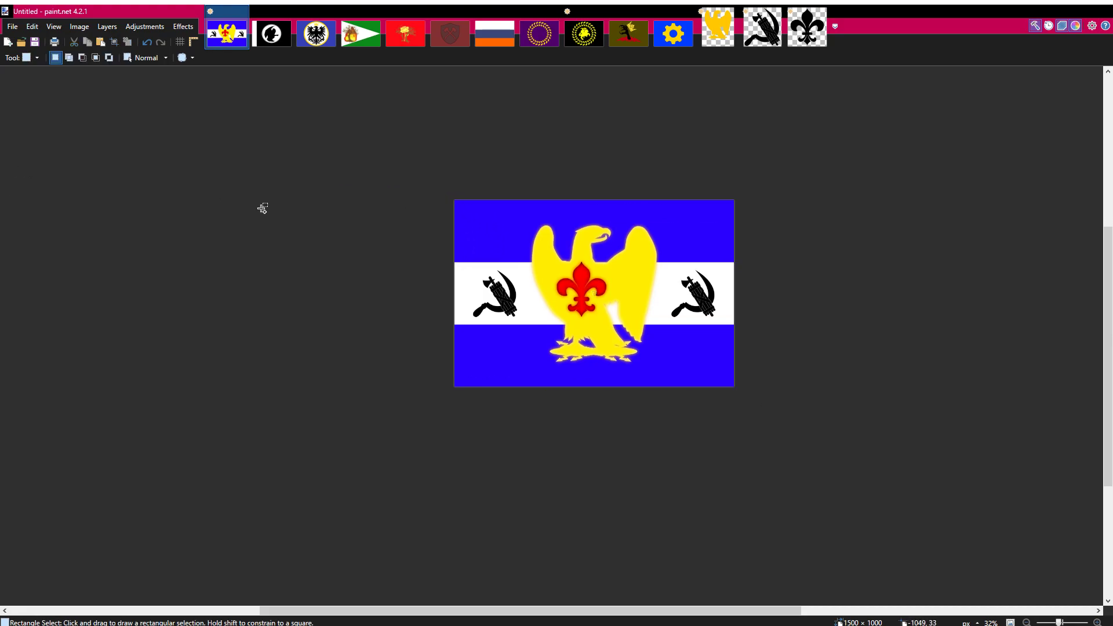
Examine the effects on the eagle and fleur-de-lis from close up and from a distance
scroll(327, 244, down, 2)
scroll(510, 404, up, 1)
drag(513, 304, 543, 316)
scroll(585, 214, up, 3)
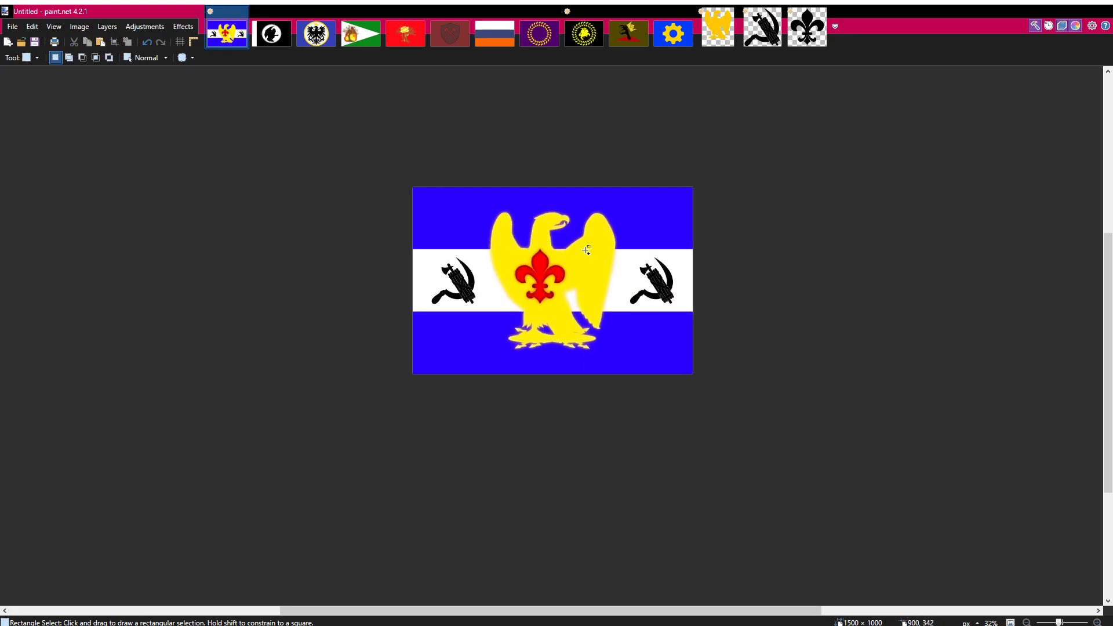
scroll(587, 273, up, 2)
scroll(550, 291, down, 6)
drag(449, 291, 544, 323)
scroll(562, 331, up, 4)
scroll(815, 374, up, 1)
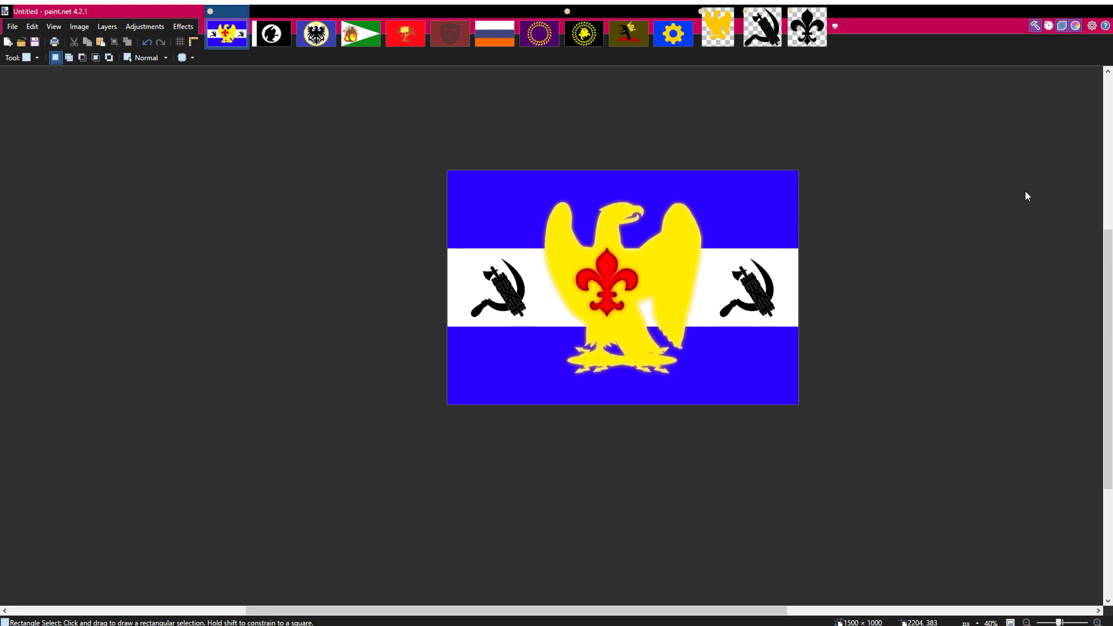
Temporarily take away the fasces-and-sickle emblems and the red fleur-de-lis from the flag
key(ctrl+z)
key(ctrl+z)
key(ctrl+z)
key(ctrl+z)
key(ctrl+z)
key(ctrl+z)
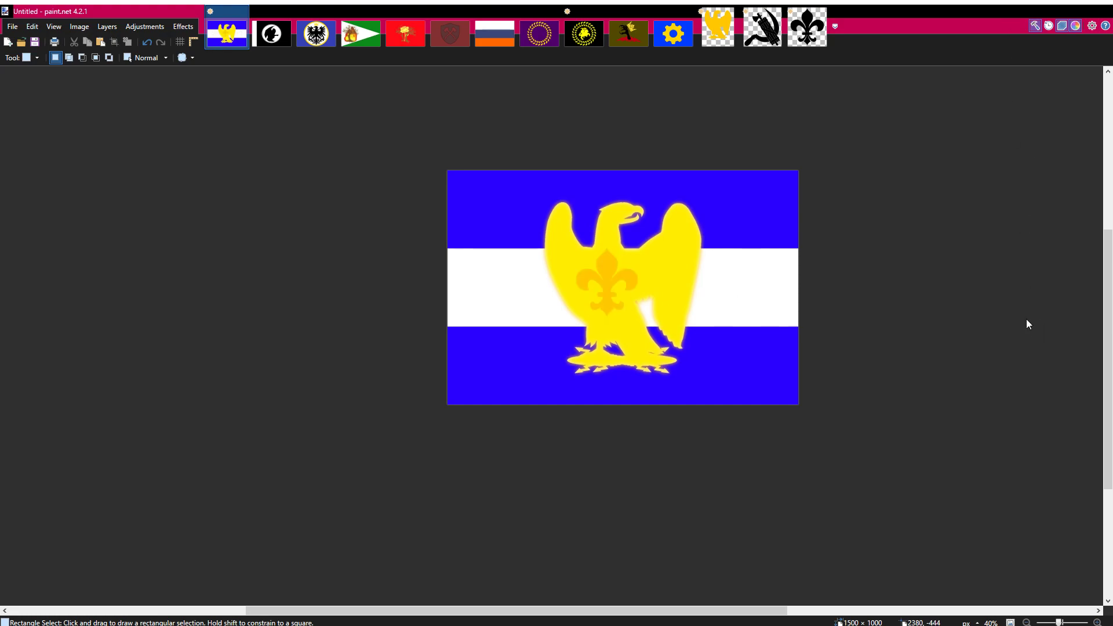
Bring back the fasces-and-sickle emblems, try the fleur-de-lis in green, and return it to red
key(ctrl+y)
key(ctrl+y)
key(ctrl+y)
key(ctrl+y)
key(ctrl+y)
key(ctrl+y)
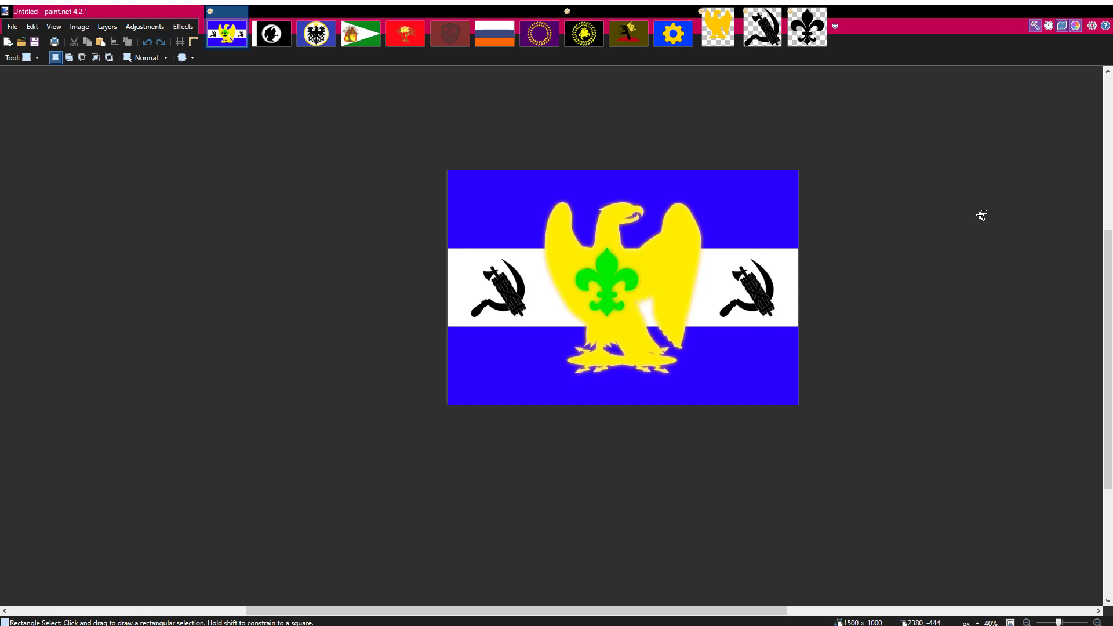
key(ctrl+z)
key(ctrl+y)
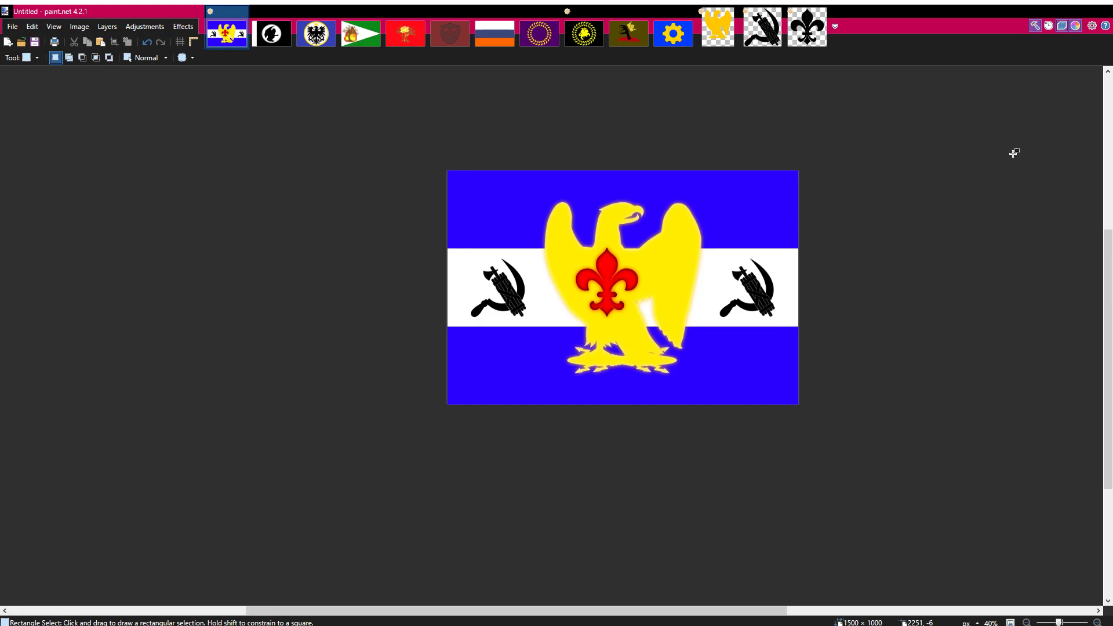
Make the fasces-and-sickle layer active and select its entire 1500 × 1000 area
click(1032, 316)
click(991, 139)
scroll(656, 294, up, 1)
scroll(656, 298, up, 3)
scroll(655, 298, down, 4)
scroll(661, 358, down, 3)
drag(659, 226, 825, 270)
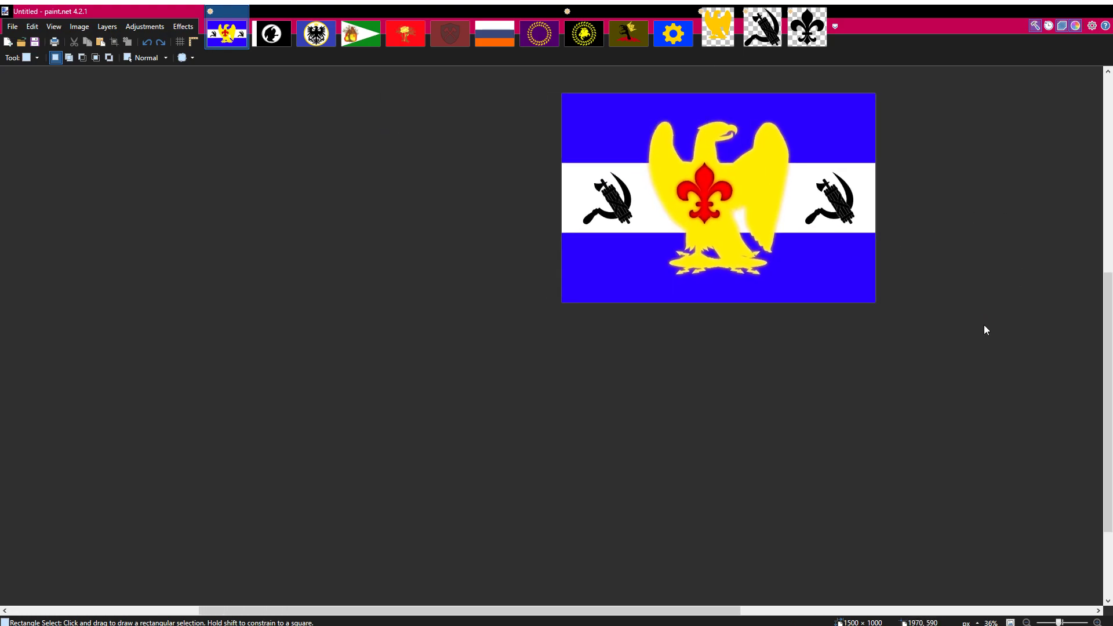
key(ctrl+v)
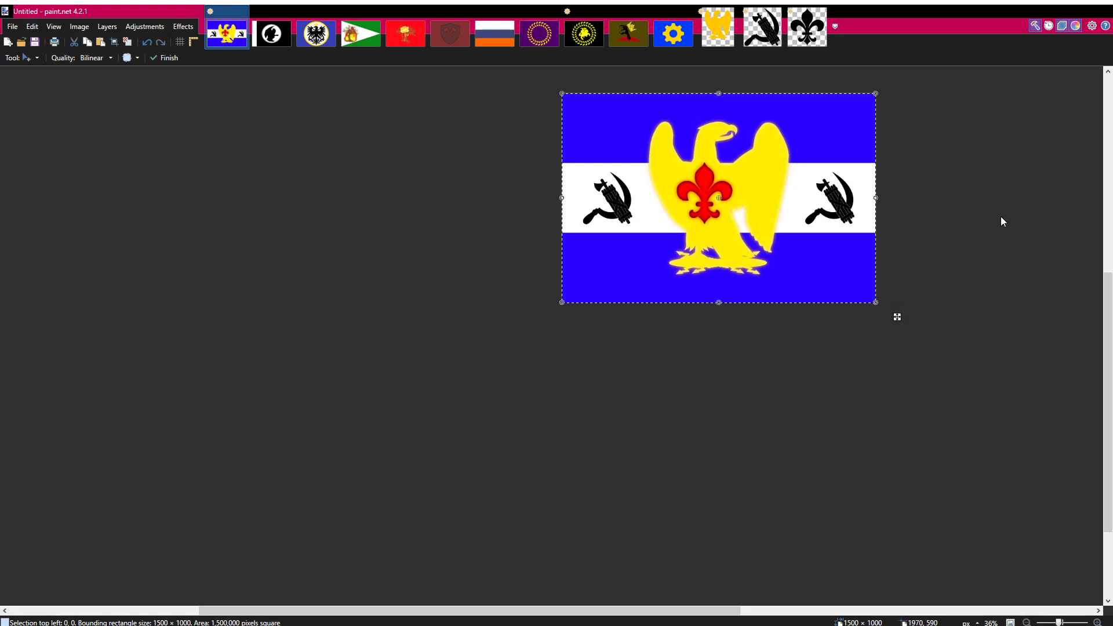
Give both black fasces-and-sickle emblems a soft dark glow around their edges and clear the selection
scroll(913, 206, up, 1)
scroll(820, 177, up, 1)
scroll(895, 200, down, 1)
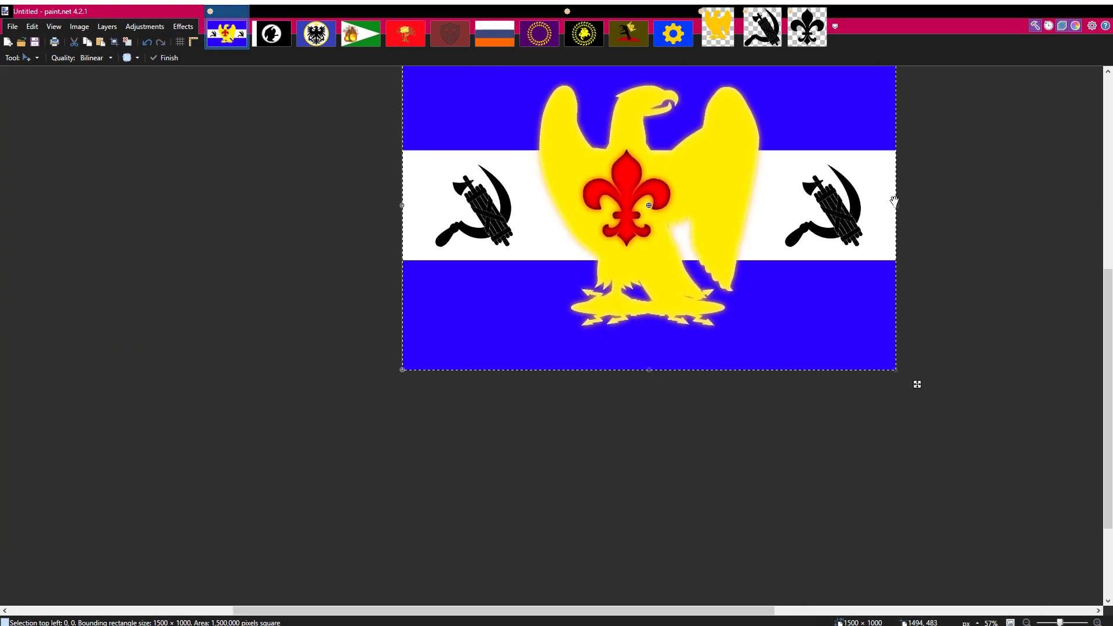
click(10, 153)
click(51, 160)
drag(664, 230, 662, 206)
scroll(461, 255, up, 1)
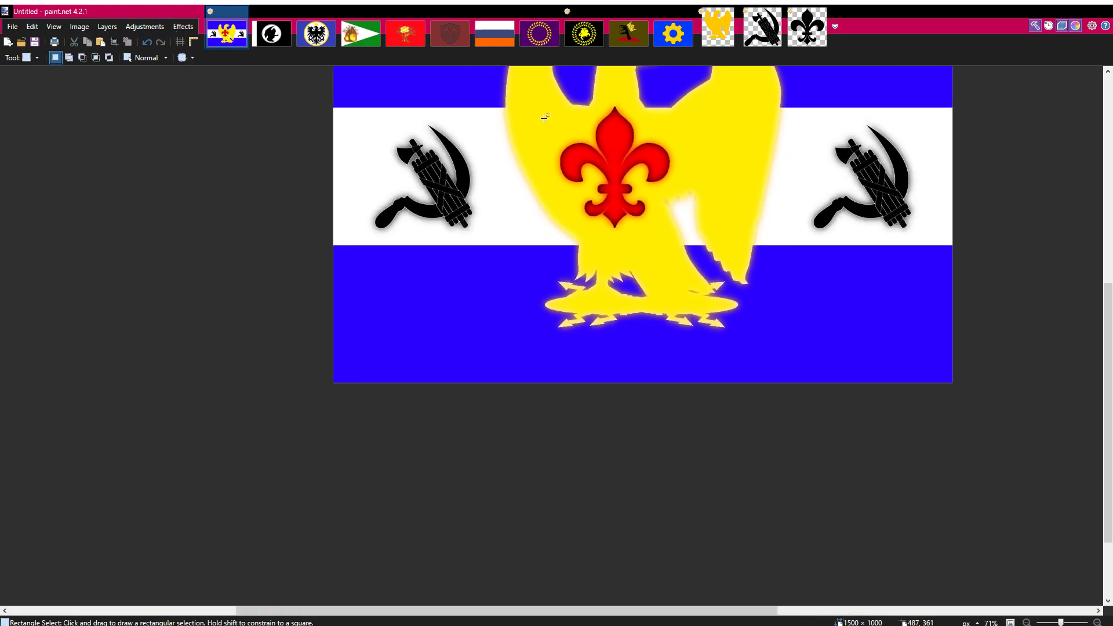
drag(735, 120, 657, 174)
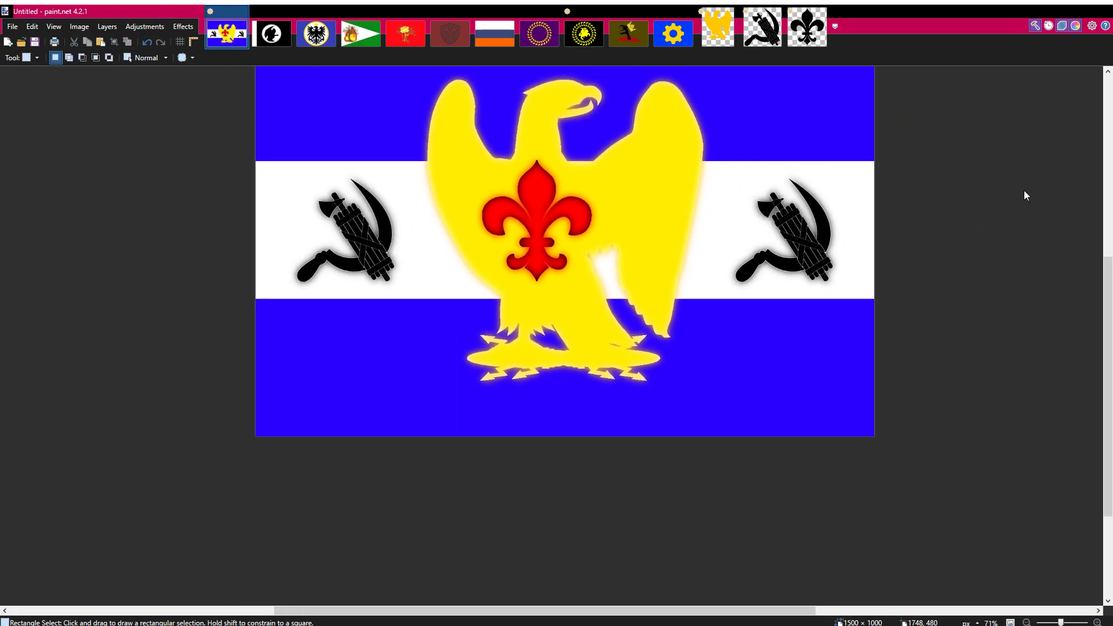
Try different strengths of the darkening effect on the inner details of the fasces-and-sickle emblems
click(522, 319)
click(522, 319)
click(521, 318)
click(522, 319)
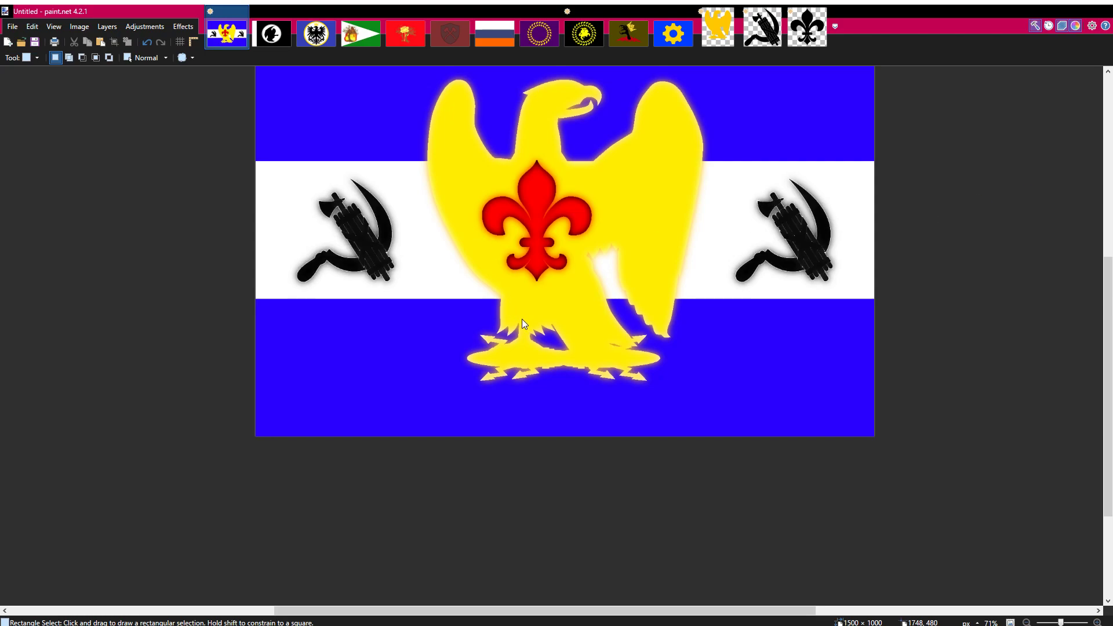
scroll(522, 318, down, 3)
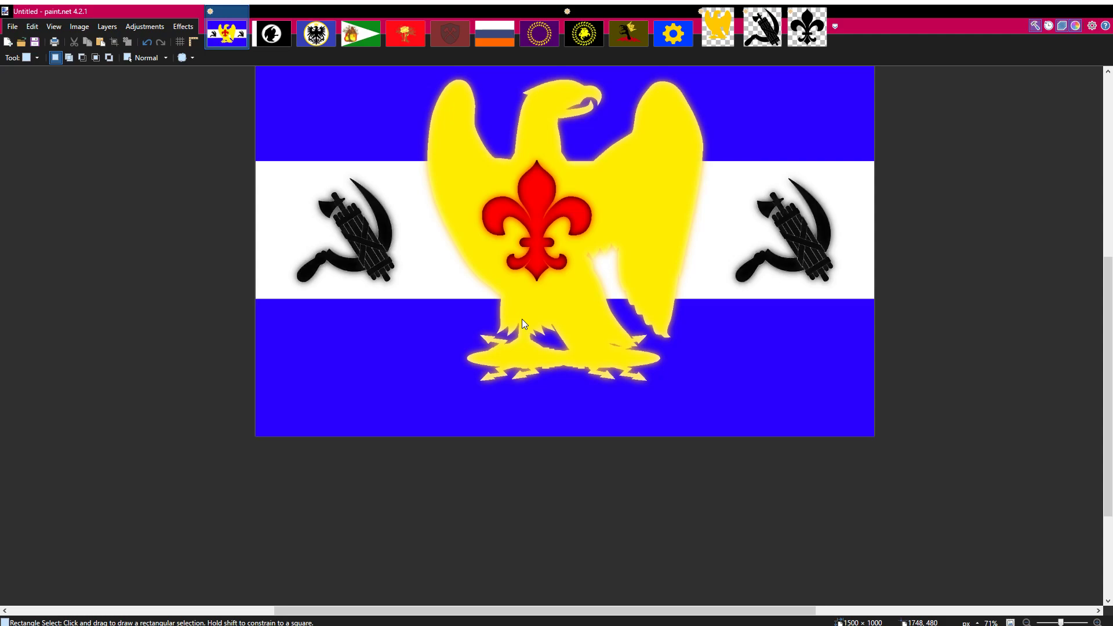
key(Return)
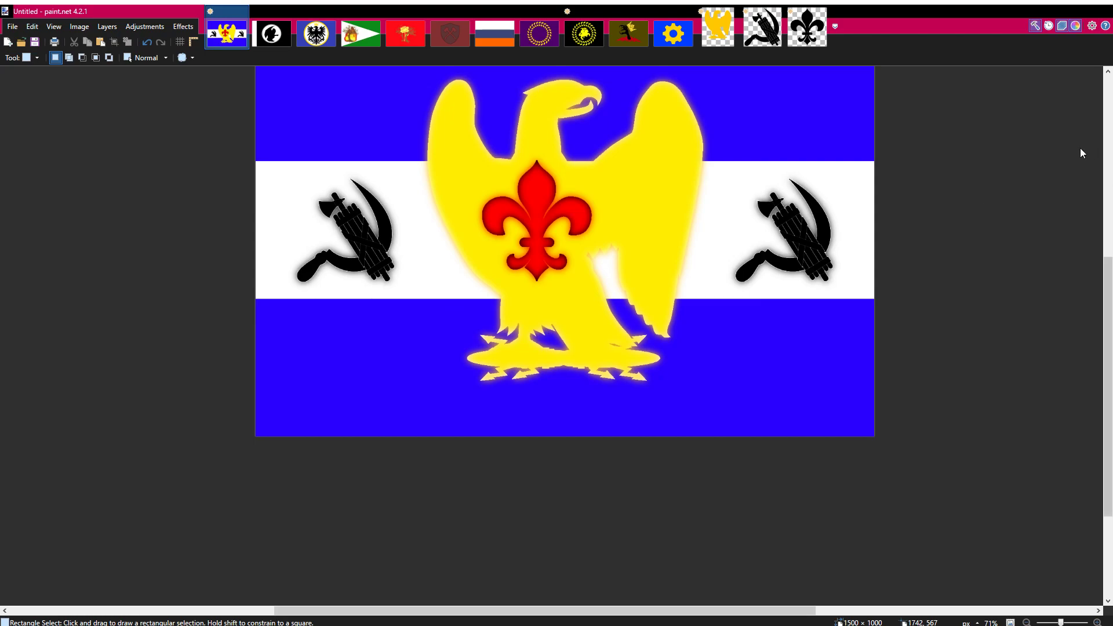
Repeat the last effect on the fasces-and-sickle emblems, compare them with and without it, and undo the repeated effects
key(ctrl+f)
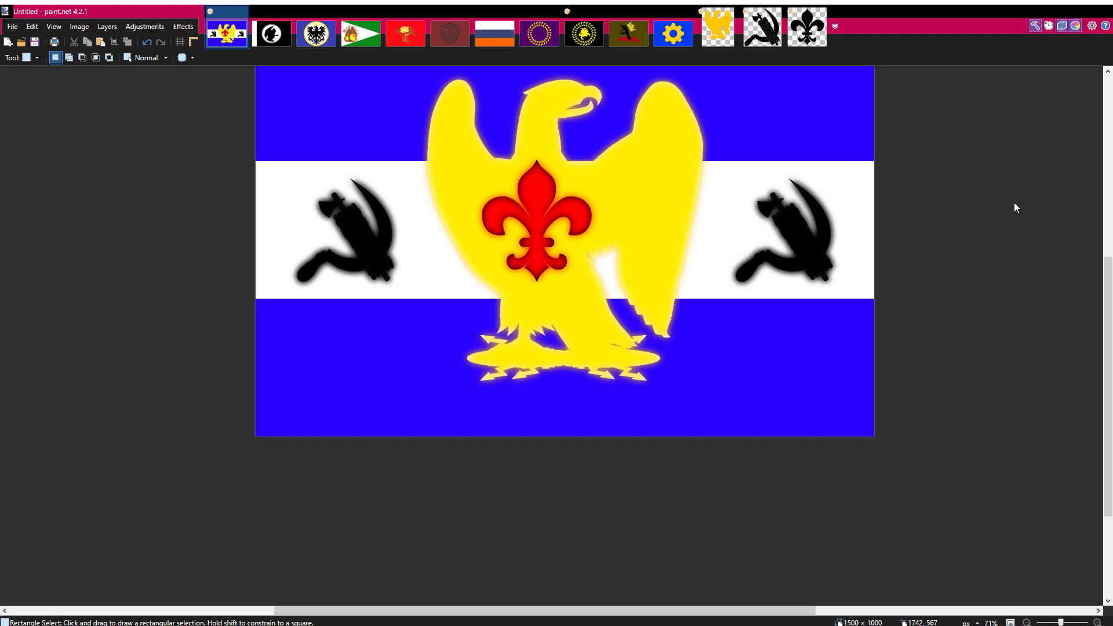
key(ctrl+z)
key(ctrl+z)
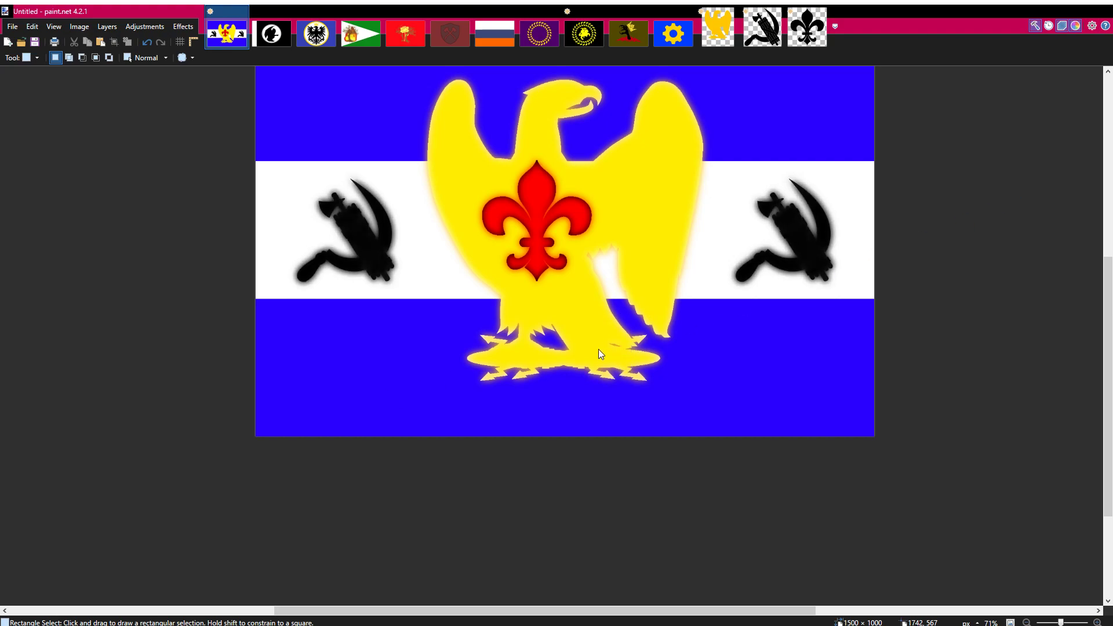
key(ctrl+y)
key(ctrl+z)
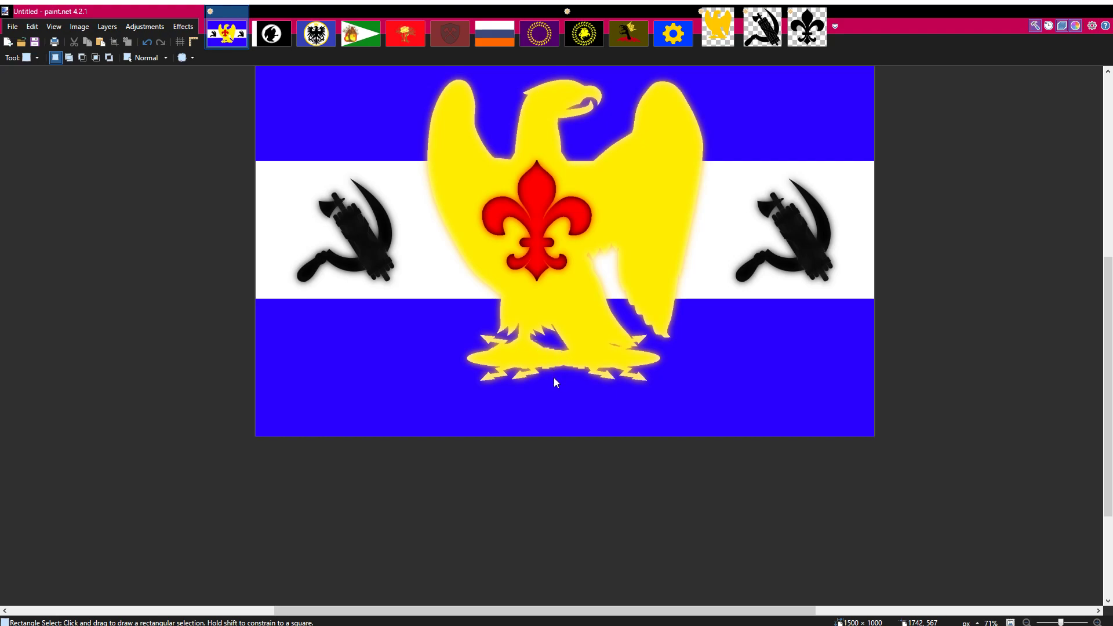
key(ctrl+z)
key(ctrl+z)
key(ctrl+z)
key(ctrl+z)
scroll(930, 218, down, 2)
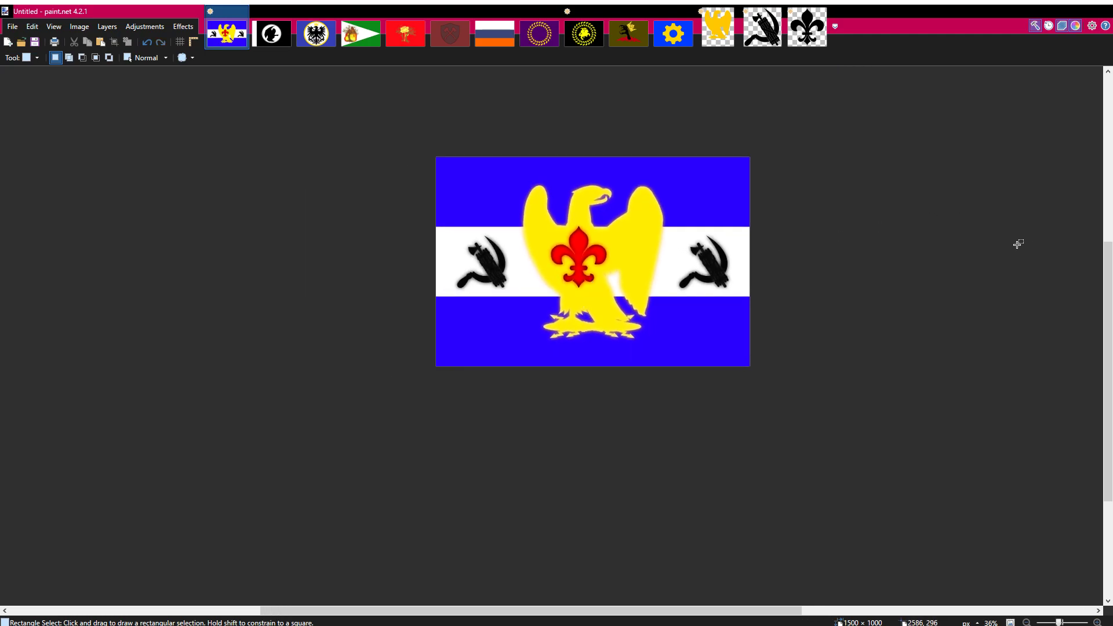
Compare the fasces-and-sickle emblems with and without a blur, and give them a softened dark grey look with a faint glow
click(359, 168)
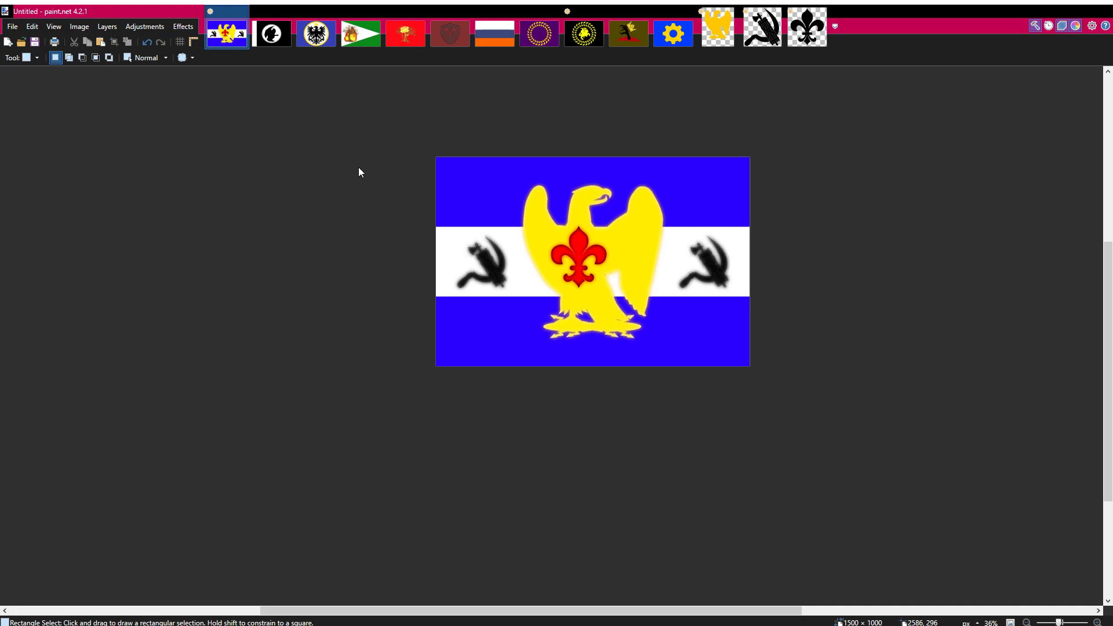
key(ctrl+z)
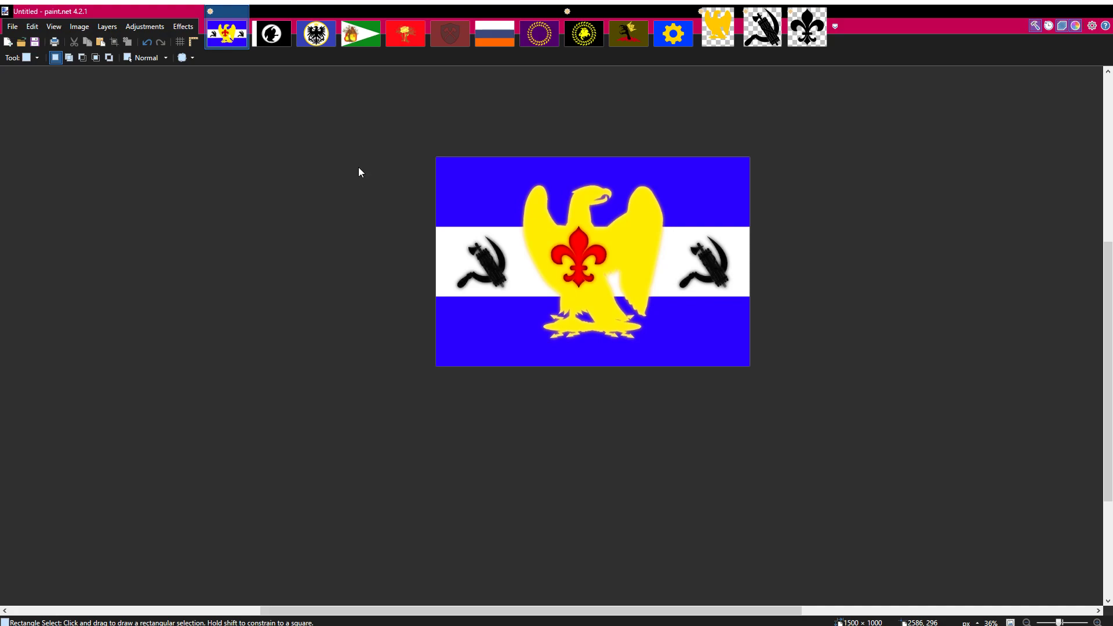
key(ctrl+y)
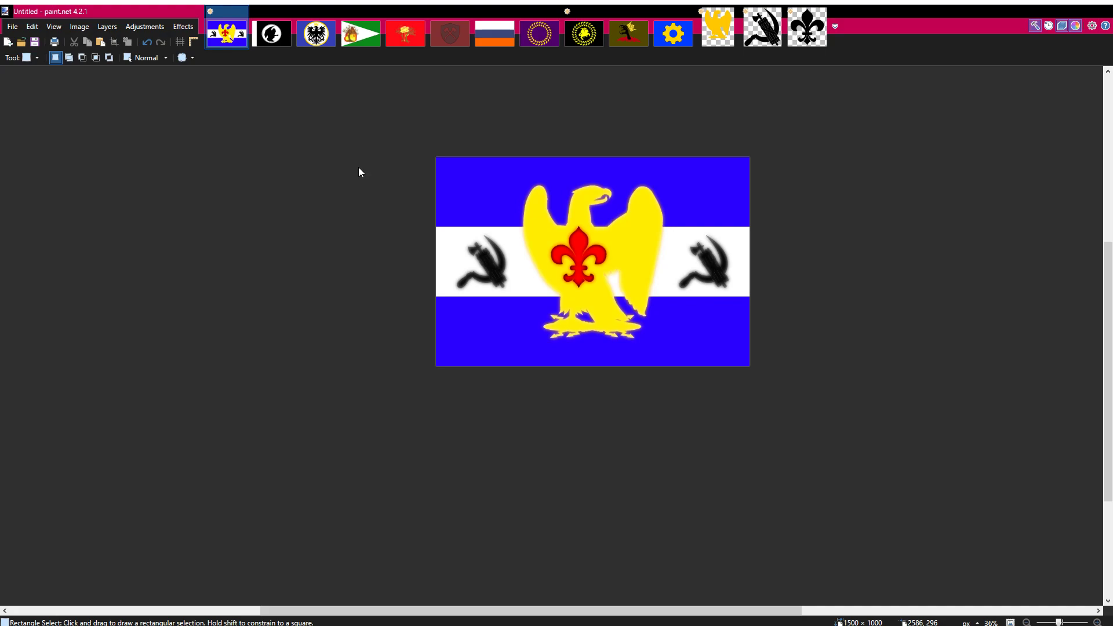
click(358, 167)
click(358, 168)
click(358, 167)
click(358, 167)
click(358, 167)
Examine the glow and inner details of the fasces-and-sickle emblem on the flag's right side up close
scroll(655, 243, up, 1)
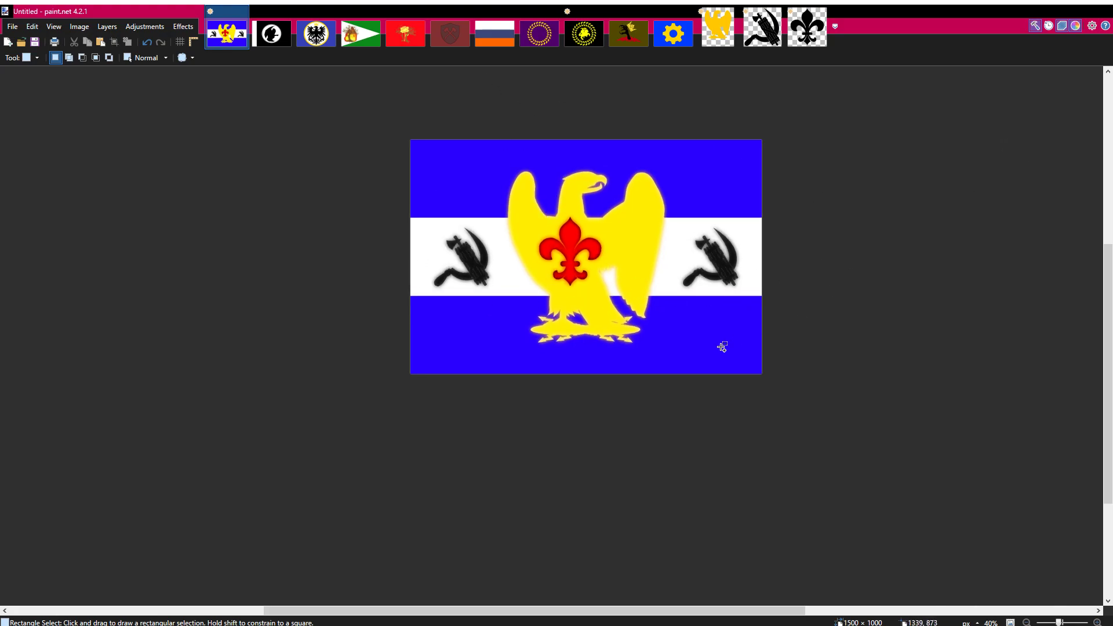
scroll(733, 333, up, 10)
scroll(670, 253, down, 9)
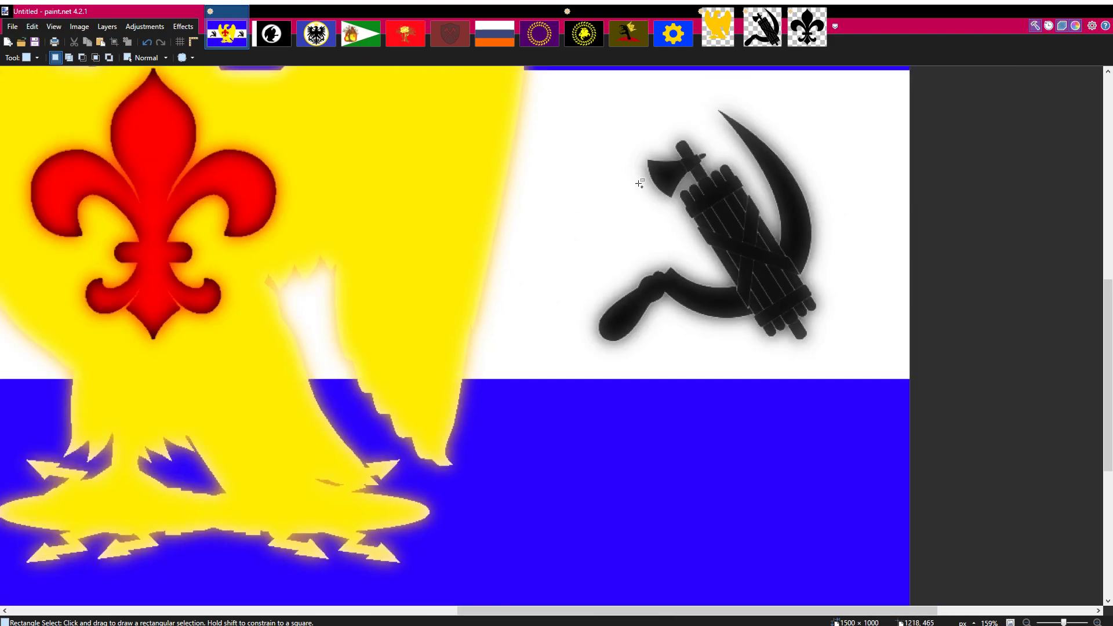
drag(636, 227, 617, 209)
Look through the other open flags, including the Union, Realm, Ordoria, Rosite, Irinthian and Kurgur designs
click(310, 42)
scroll(589, 265, down, 3)
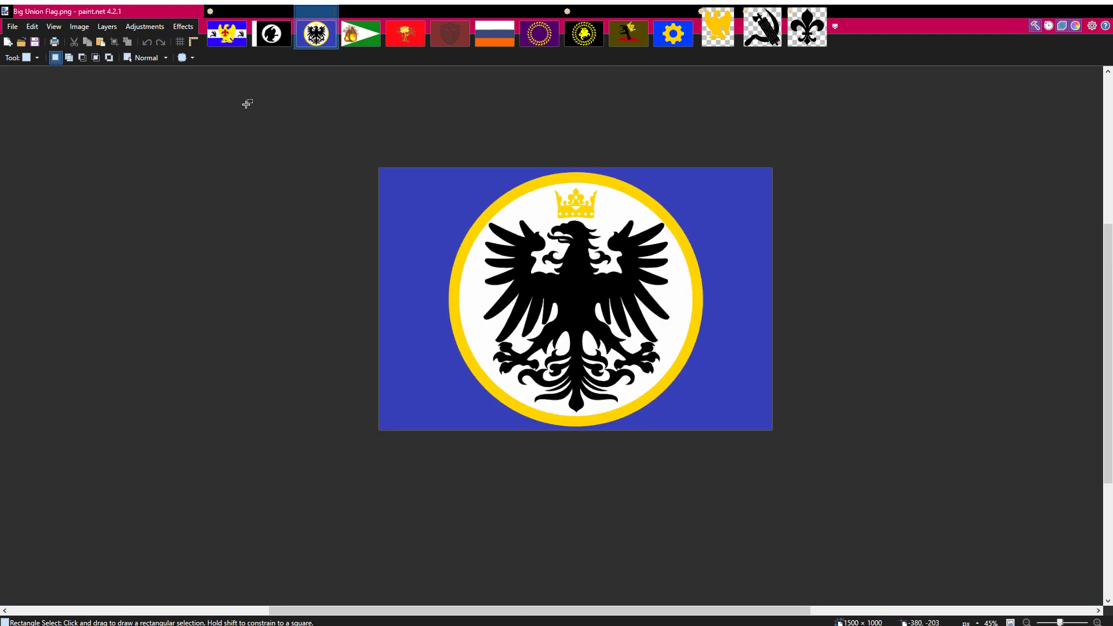
click(272, 26)
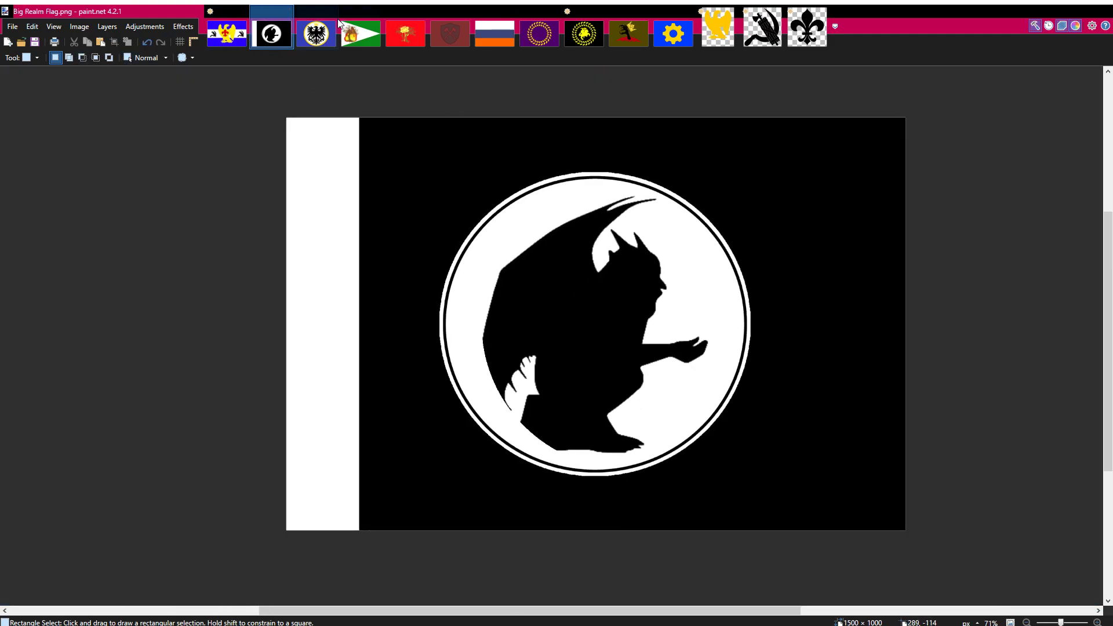
click(364, 33)
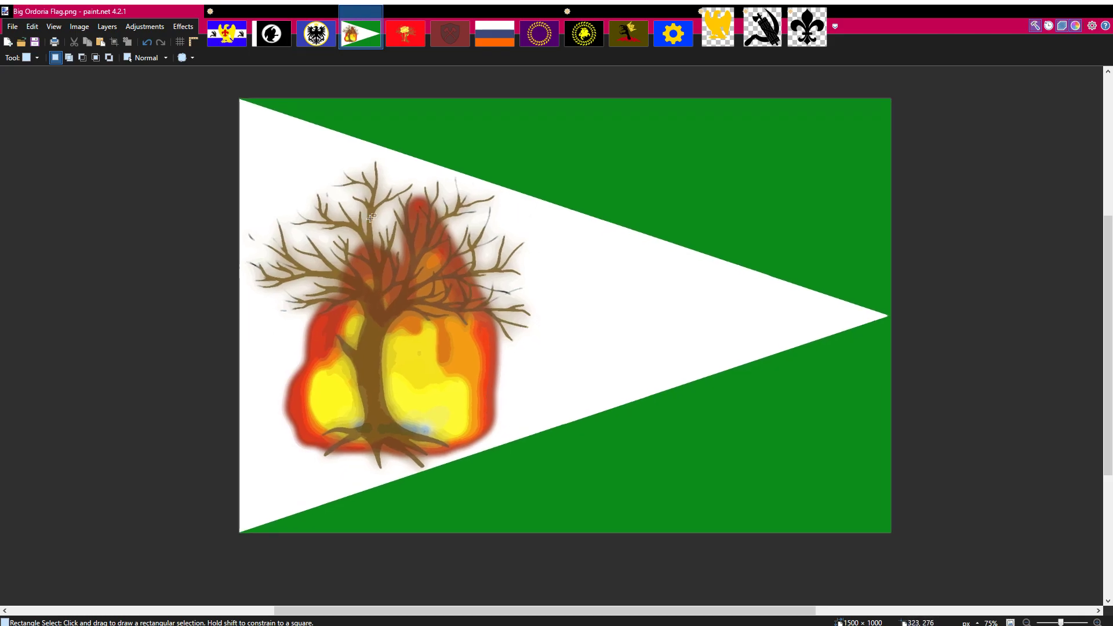
click(405, 34)
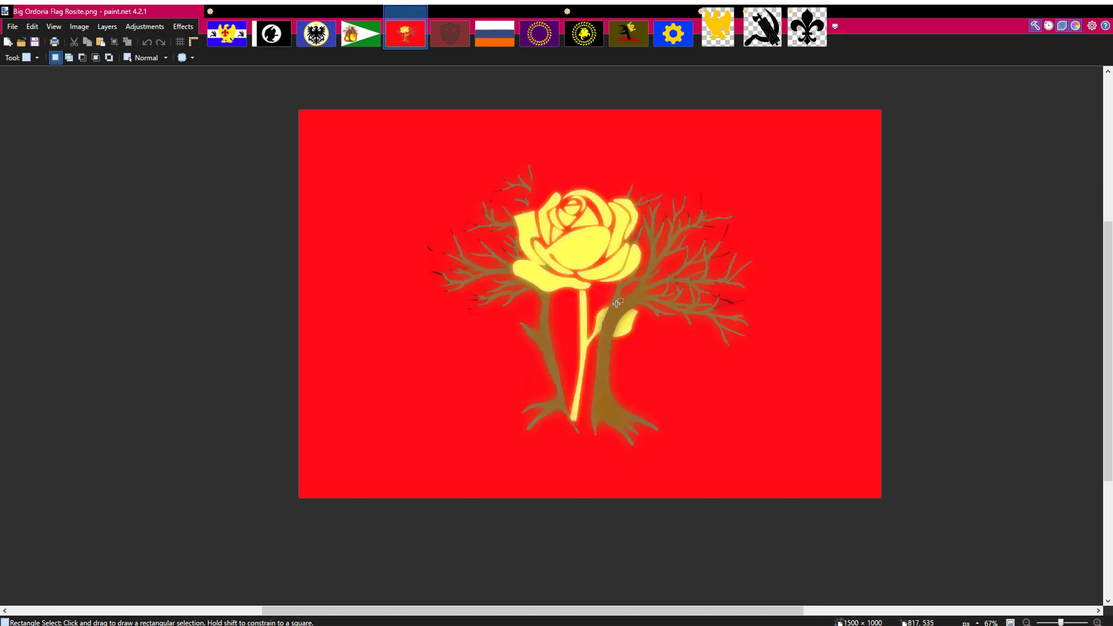
click(539, 34)
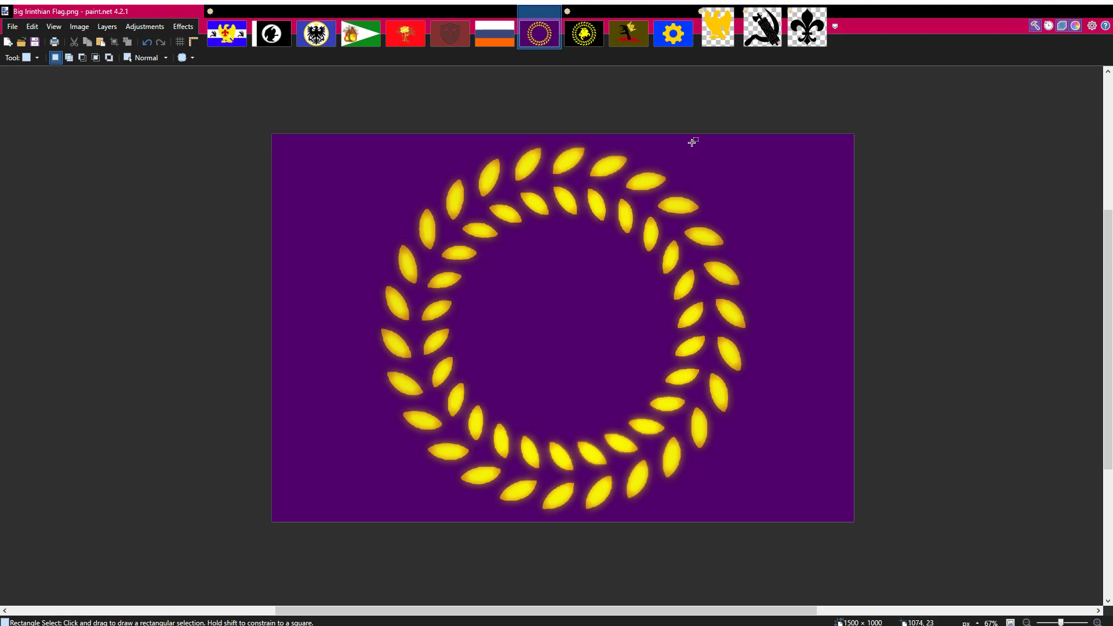
click(629, 32)
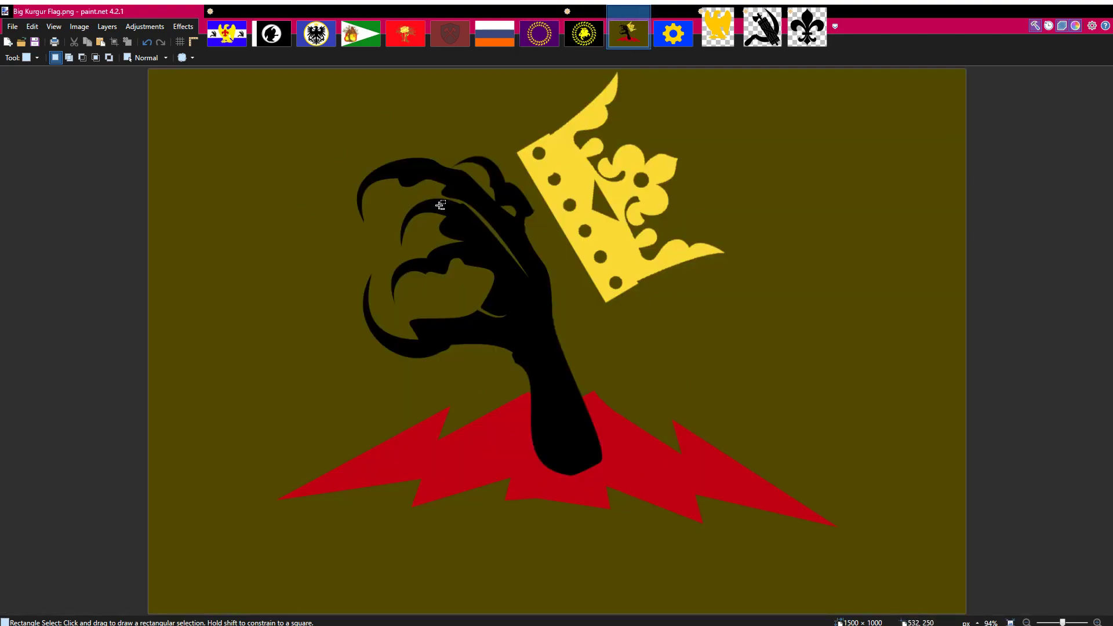
Return to the eagle flag and save it as NapoNazBol Gang France.dds
click(214, 38)
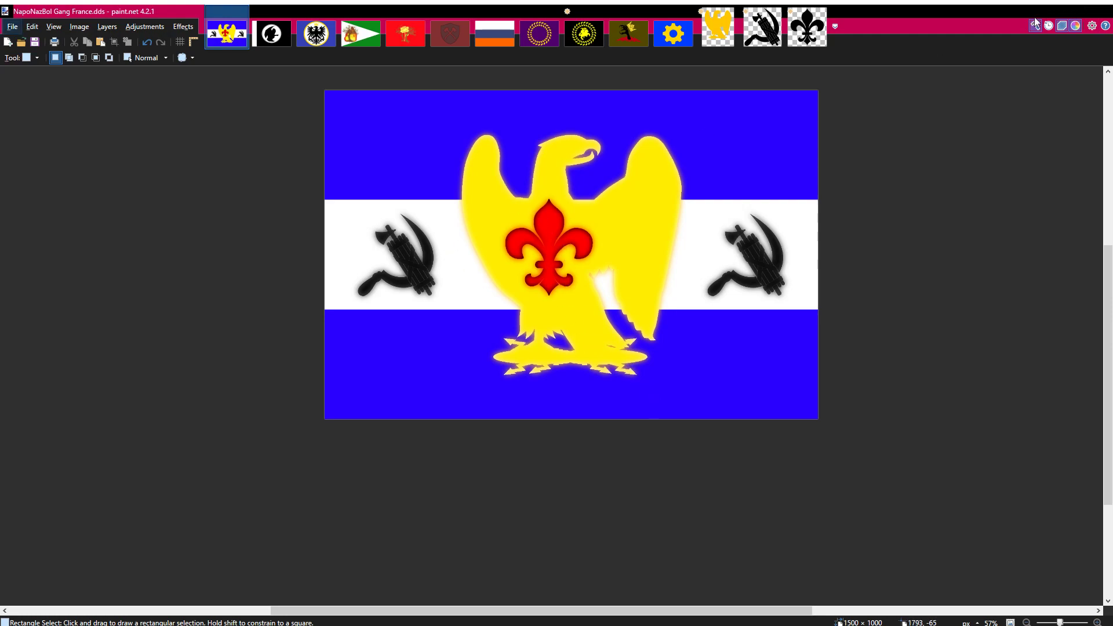
ctrl+scroll(918, 142, down, 2)
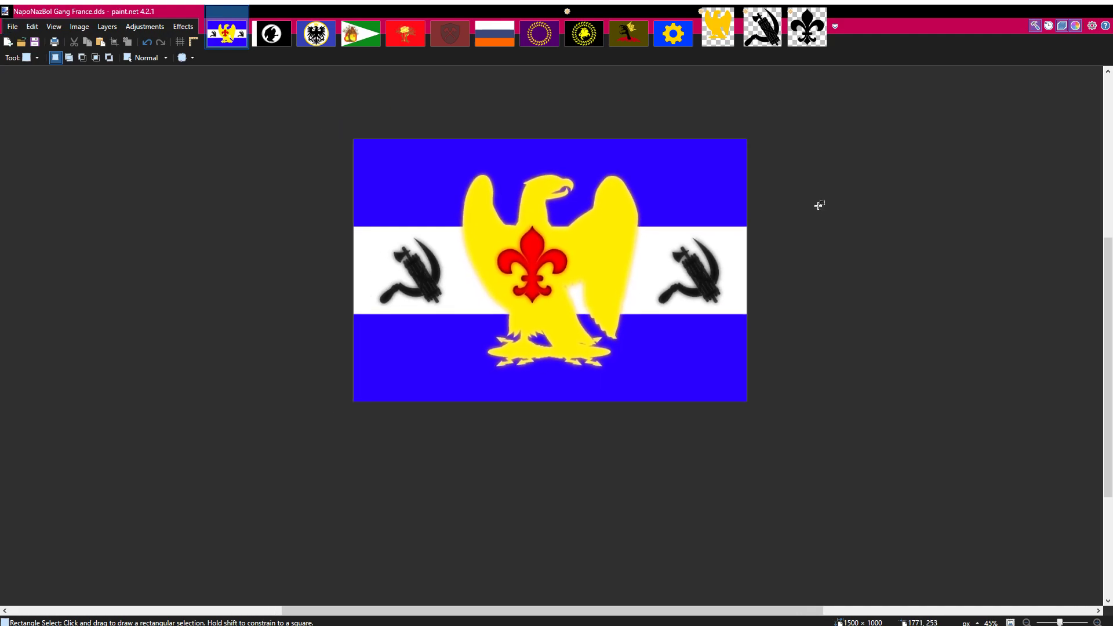
key(alt+Tab)
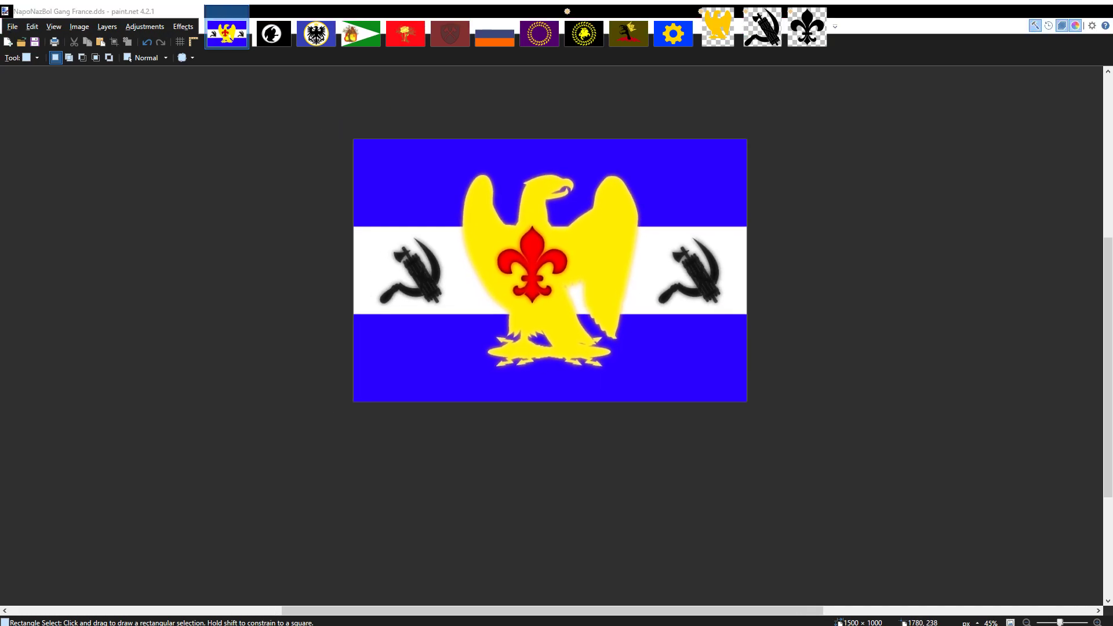